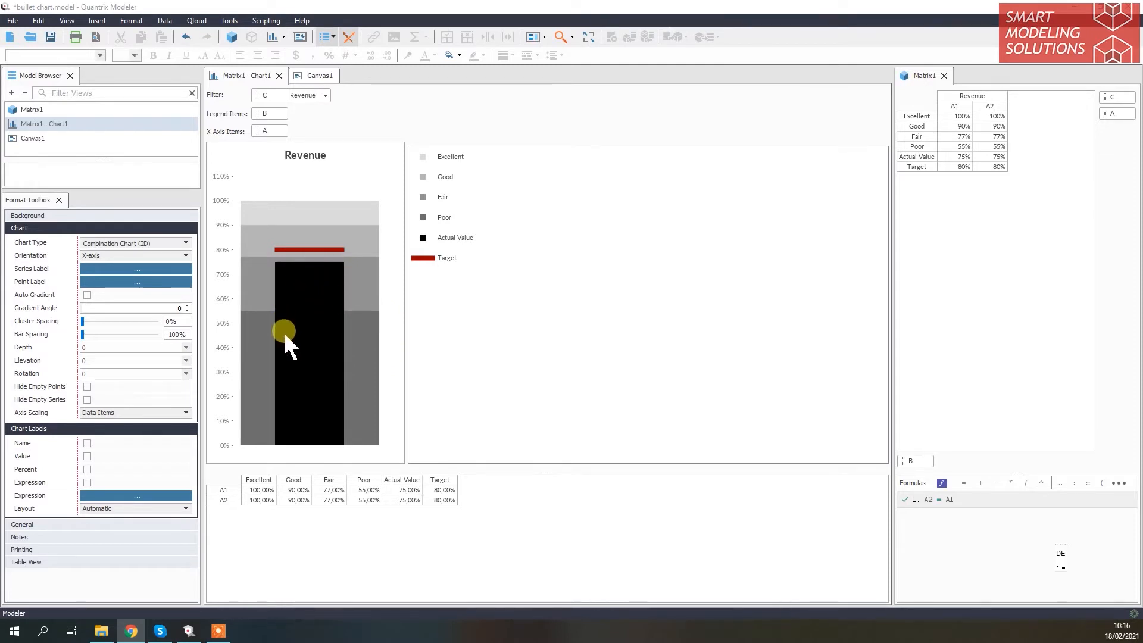
mouse_move(290, 381)
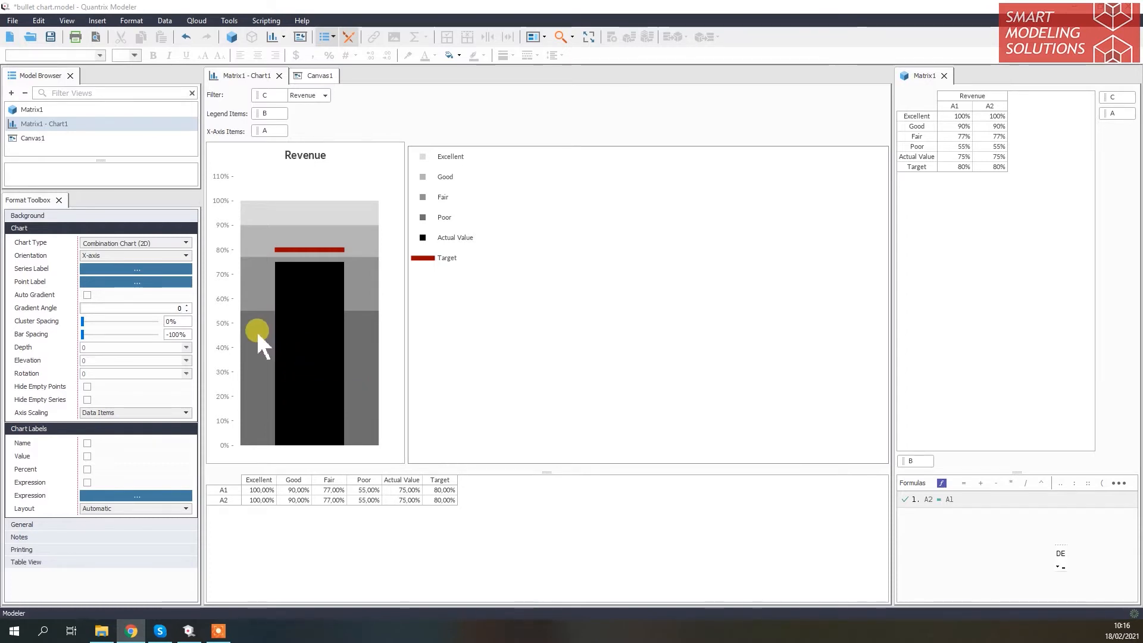
mouse_move(258, 335)
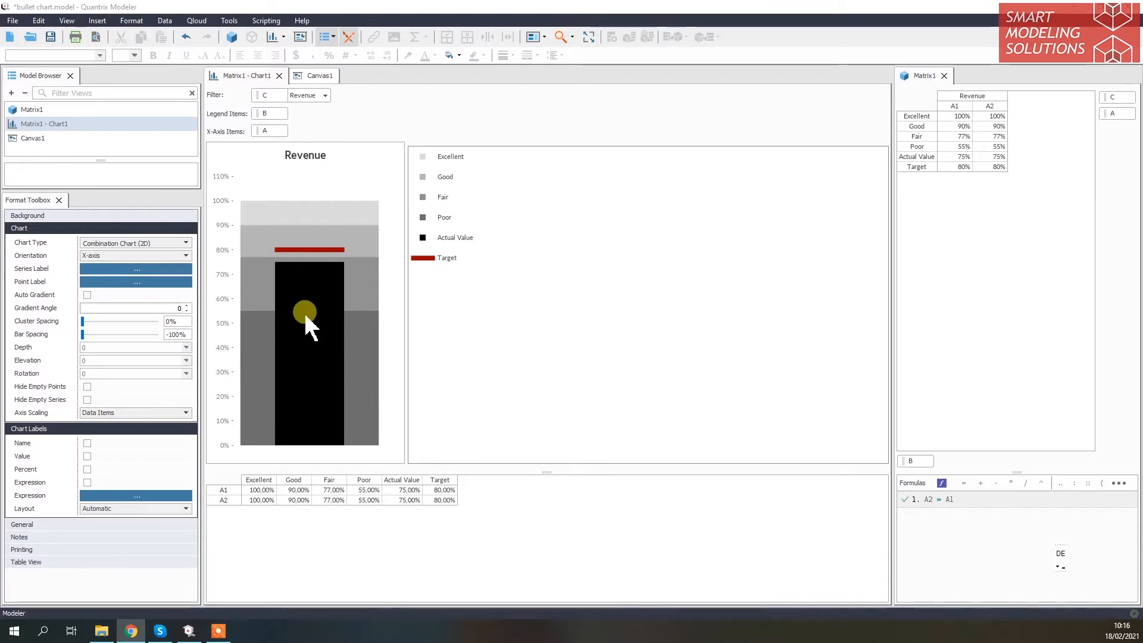
mouse_move(305, 316)
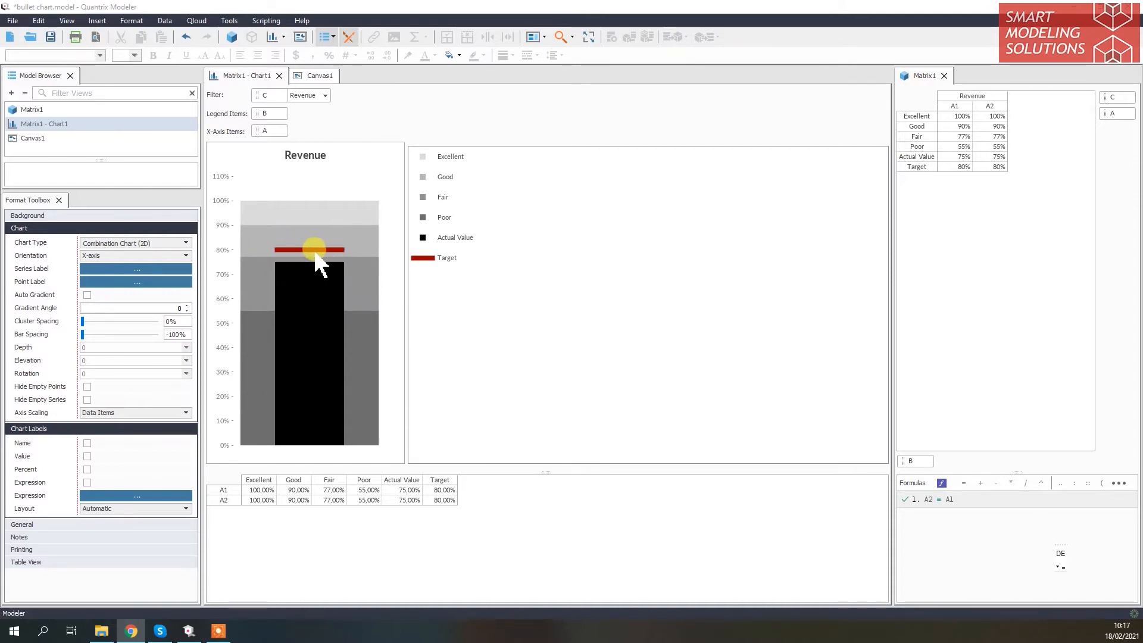
mouse_move(321, 254)
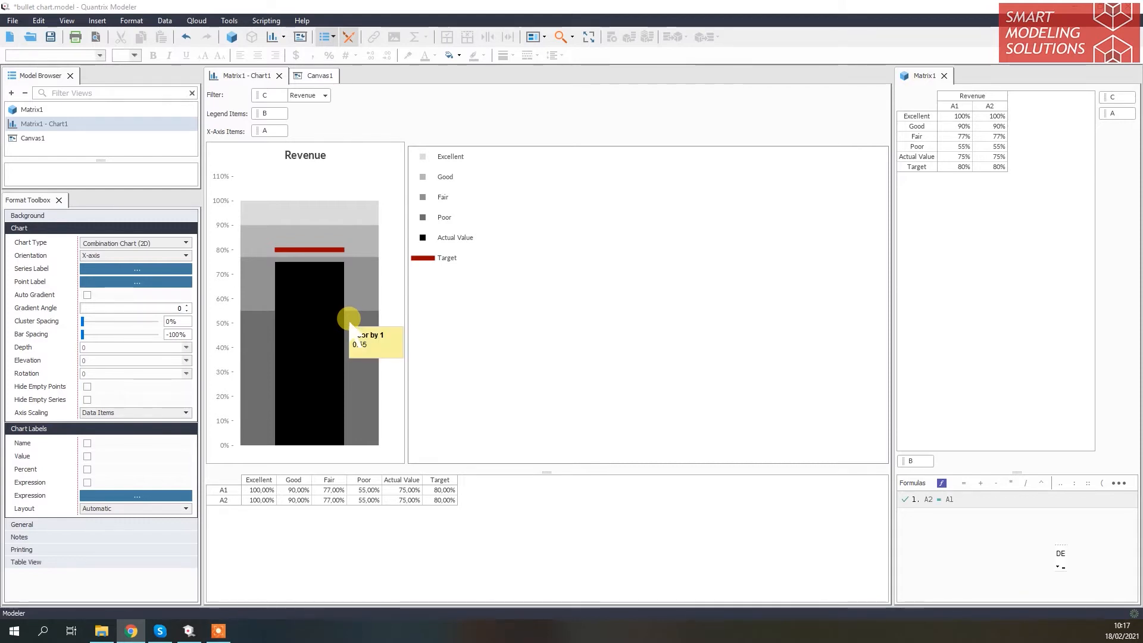
mouse_move(371, 291)
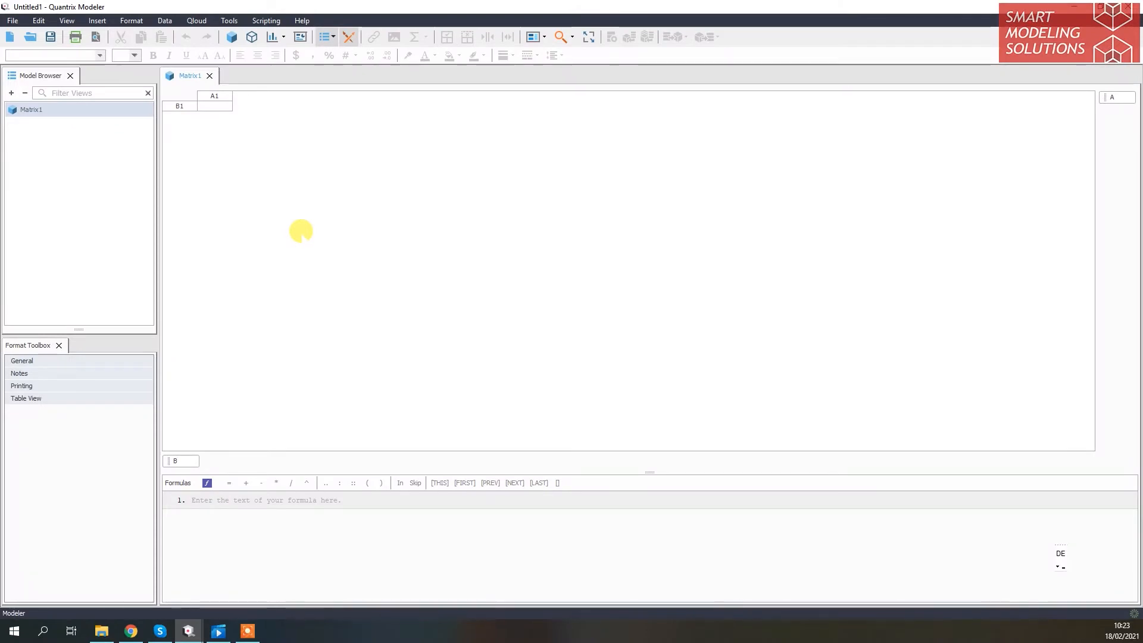
Rename row item B1 as Excellent and add the row items Good and Fair below it
left_click(186, 105)
double_click(186, 106)
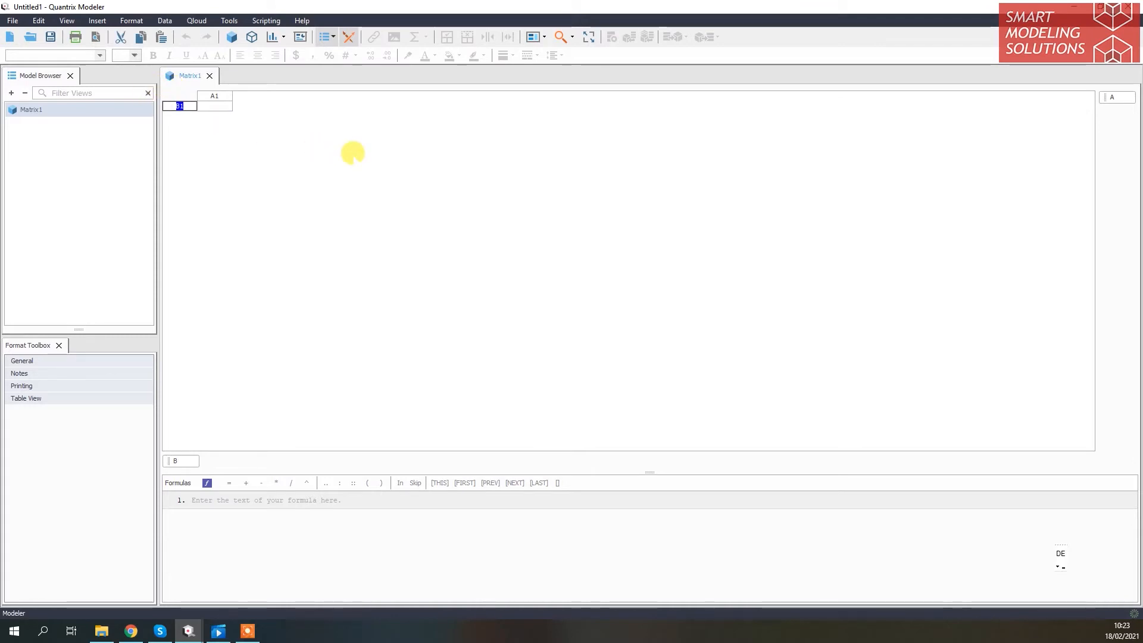
type("Excellent")
key("Return")
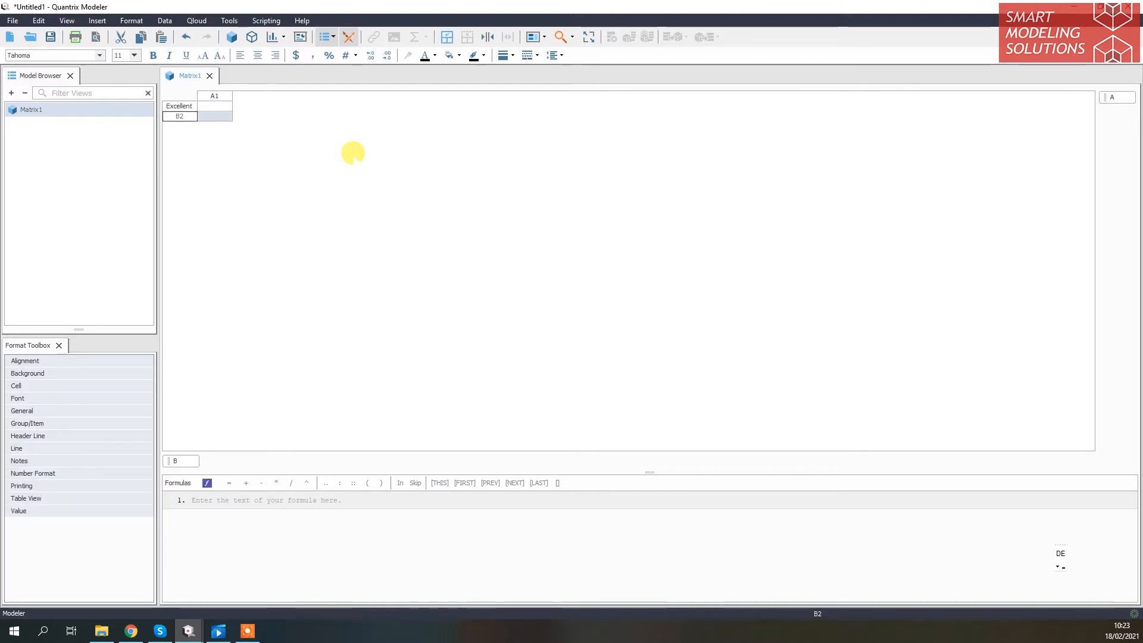
type("Good")
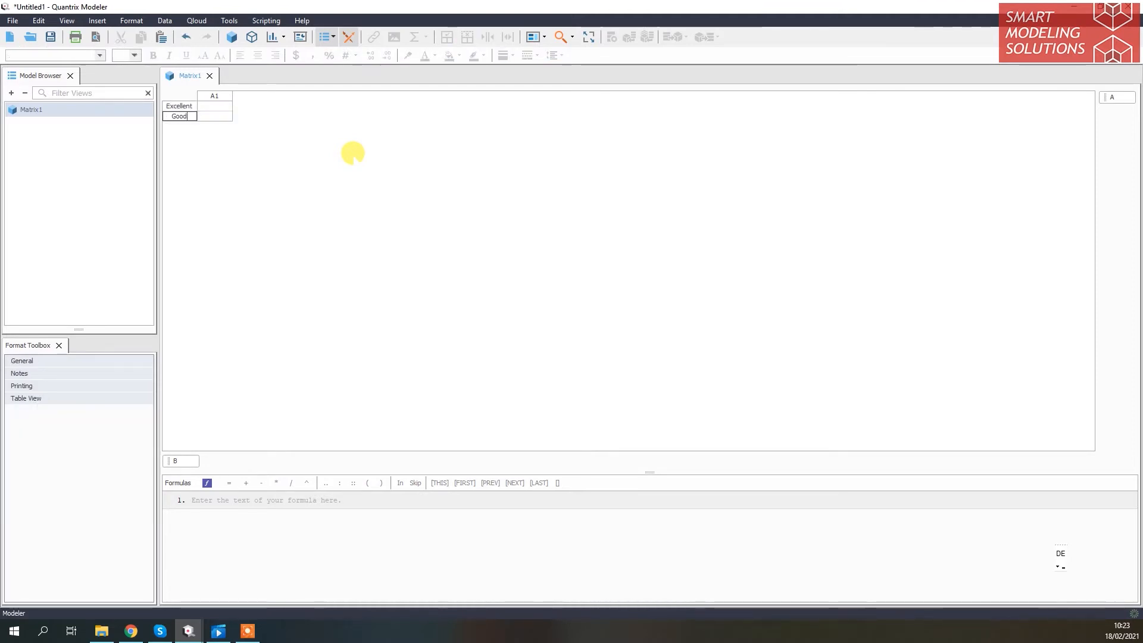
key("Return")
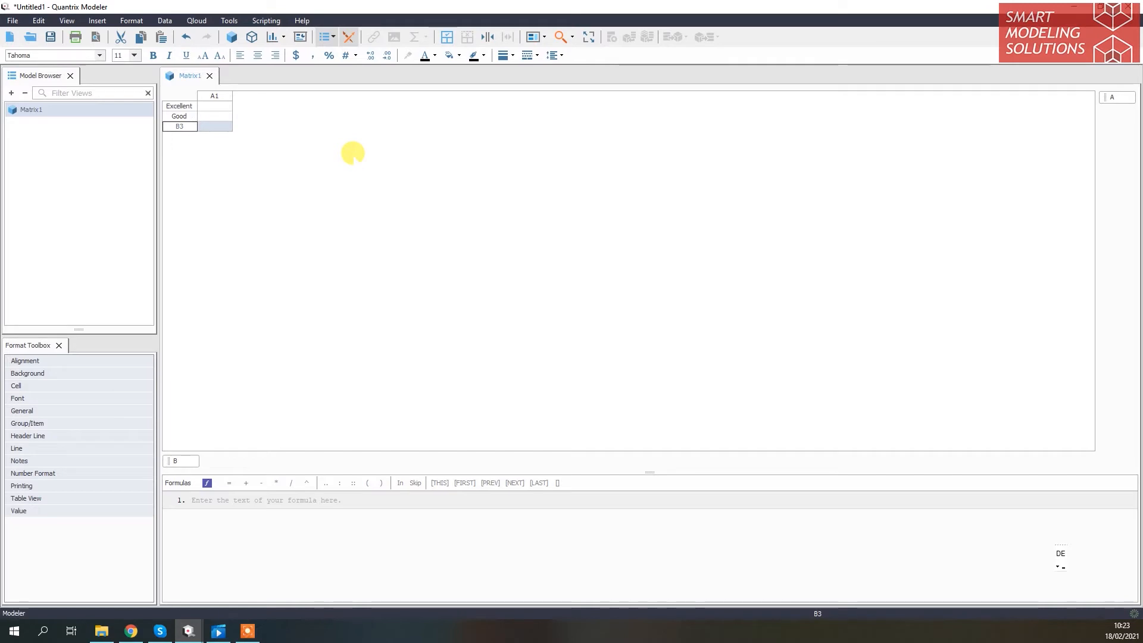
type("Fair")
key("Return")
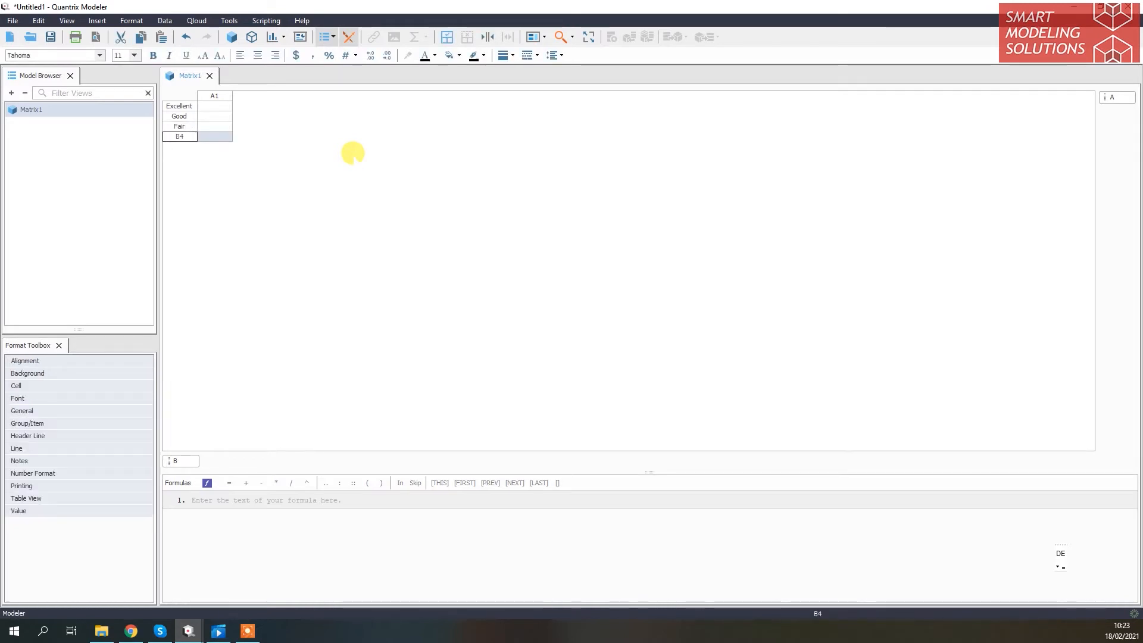
Add a row item named Poor below Fair, with a capital P
type("poo")
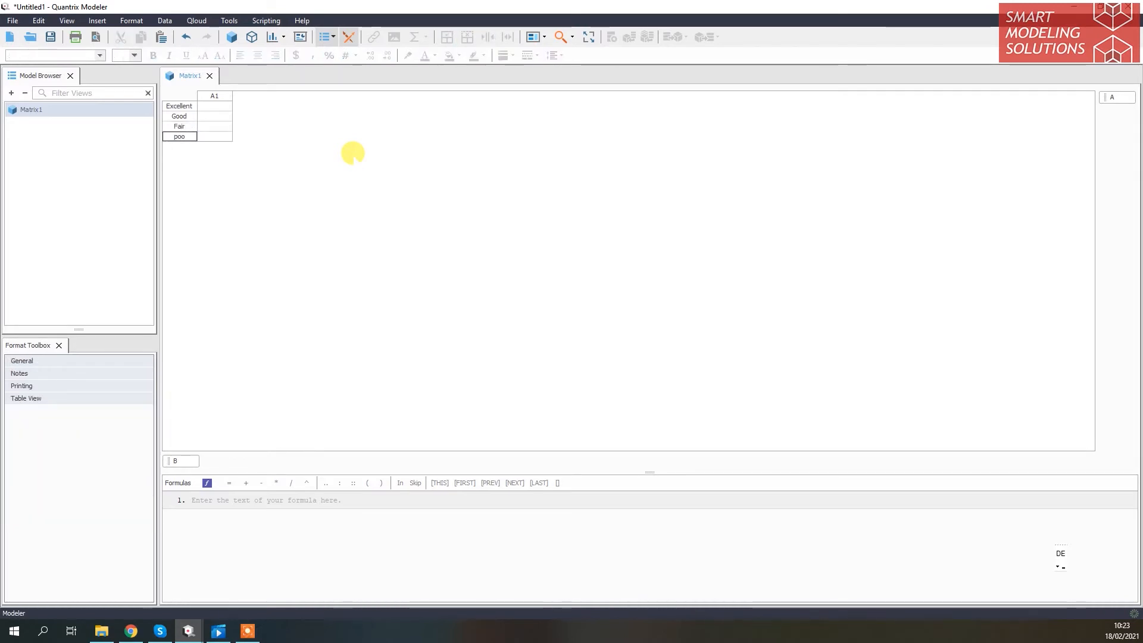
key("Return")
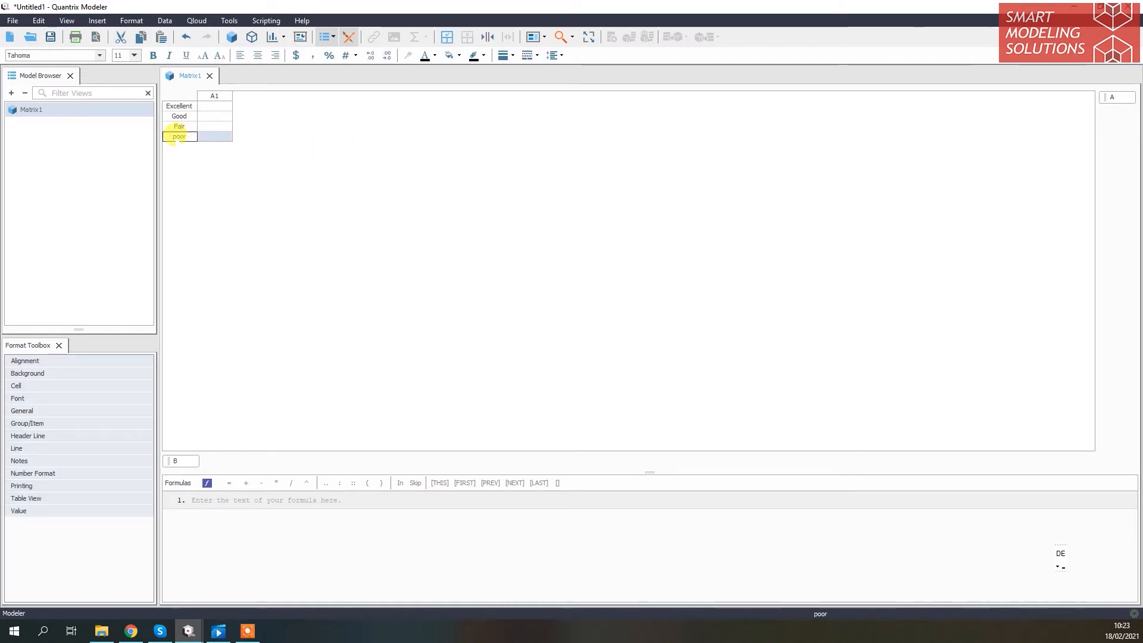
double_click(178, 136)
key("Delete")
type("P")
key("Return")
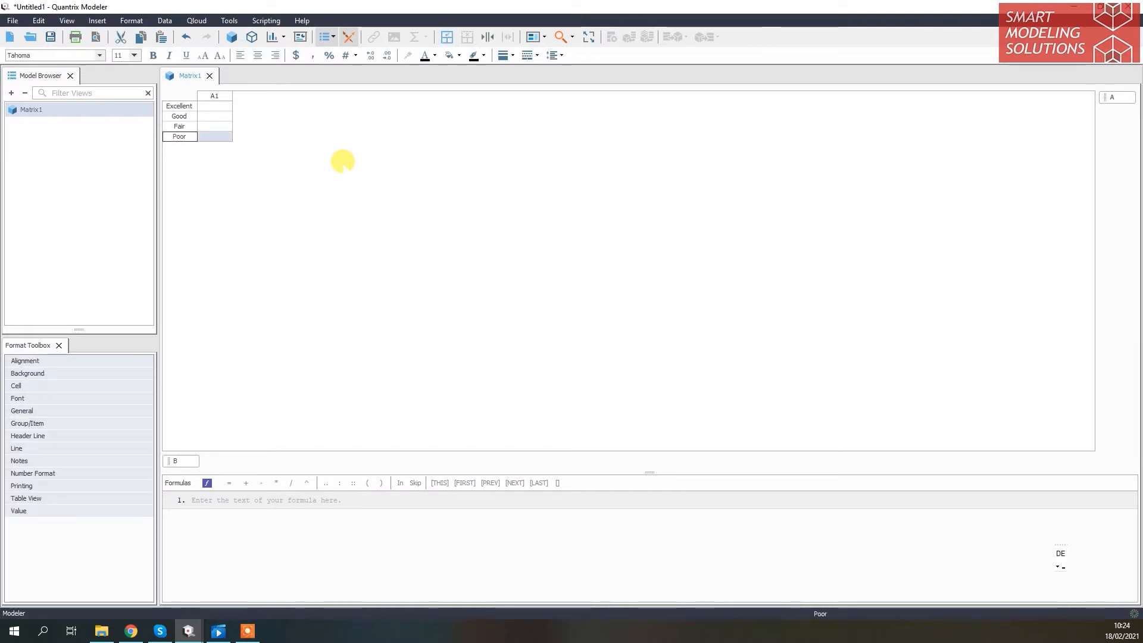
Add the row items Actual Value and Target below Poor
key("Return")
type("Actual")
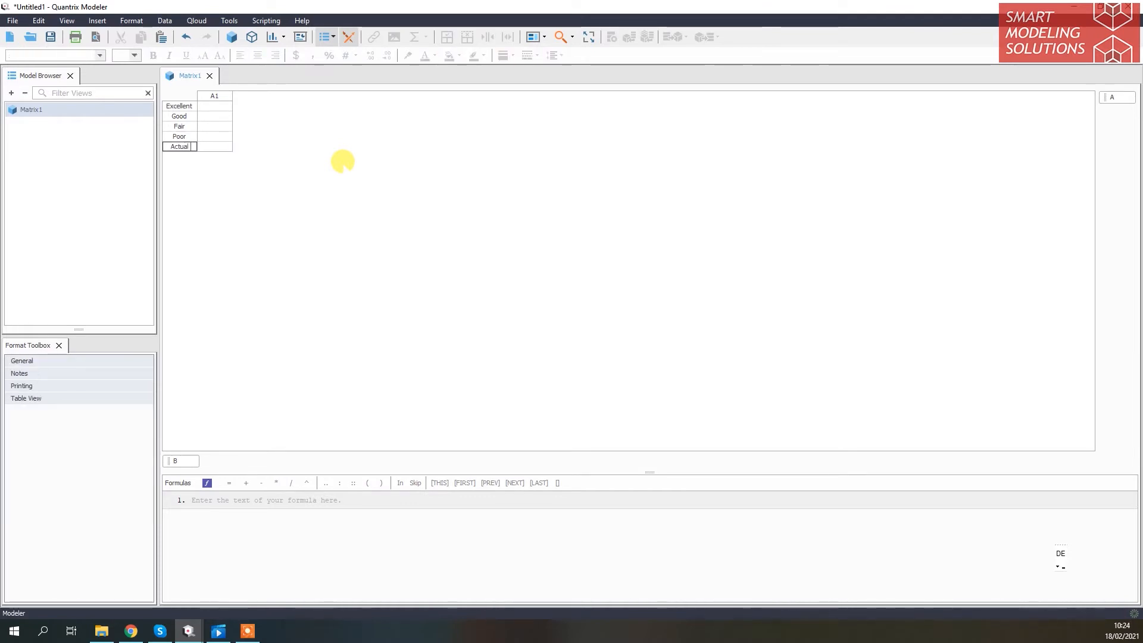
type(" Value")
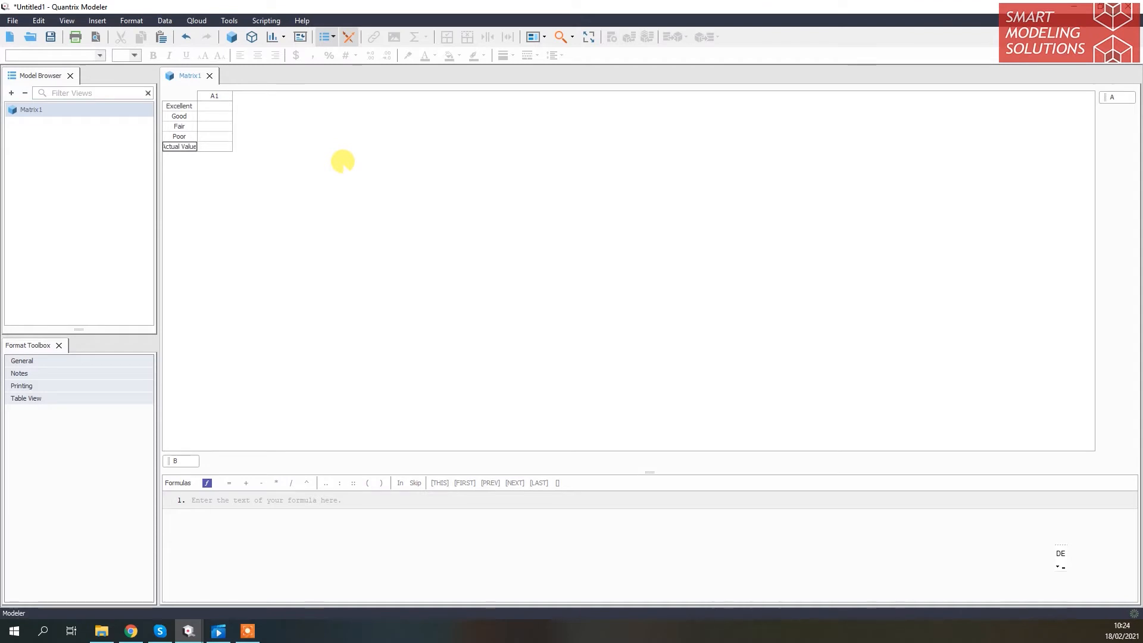
key("Return")
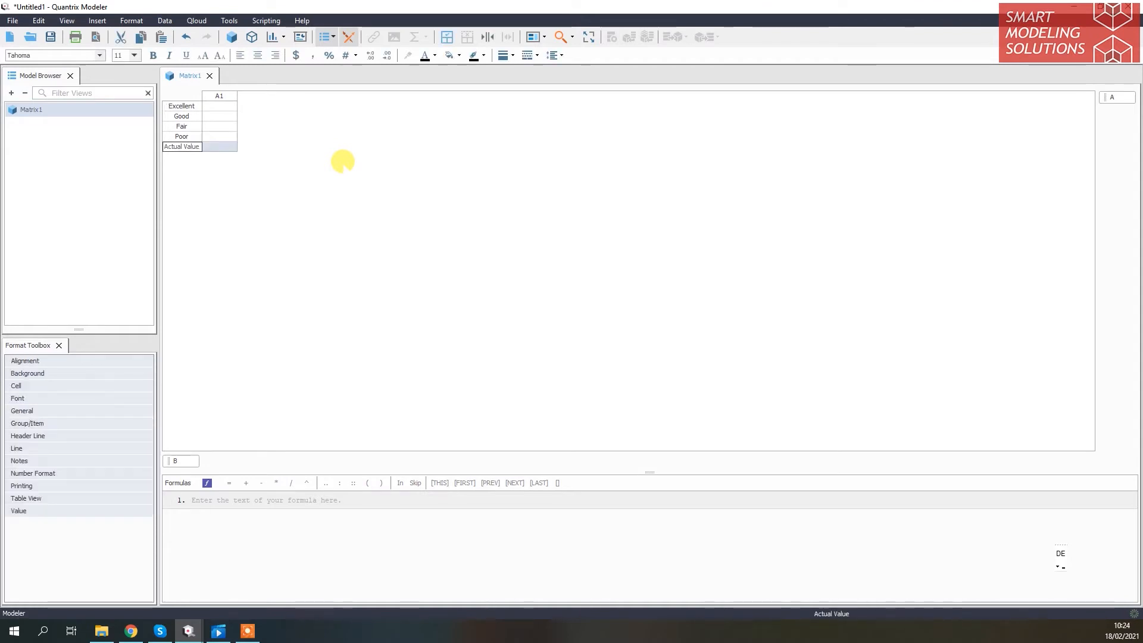
key("Return")
type("Target")
key("Return")
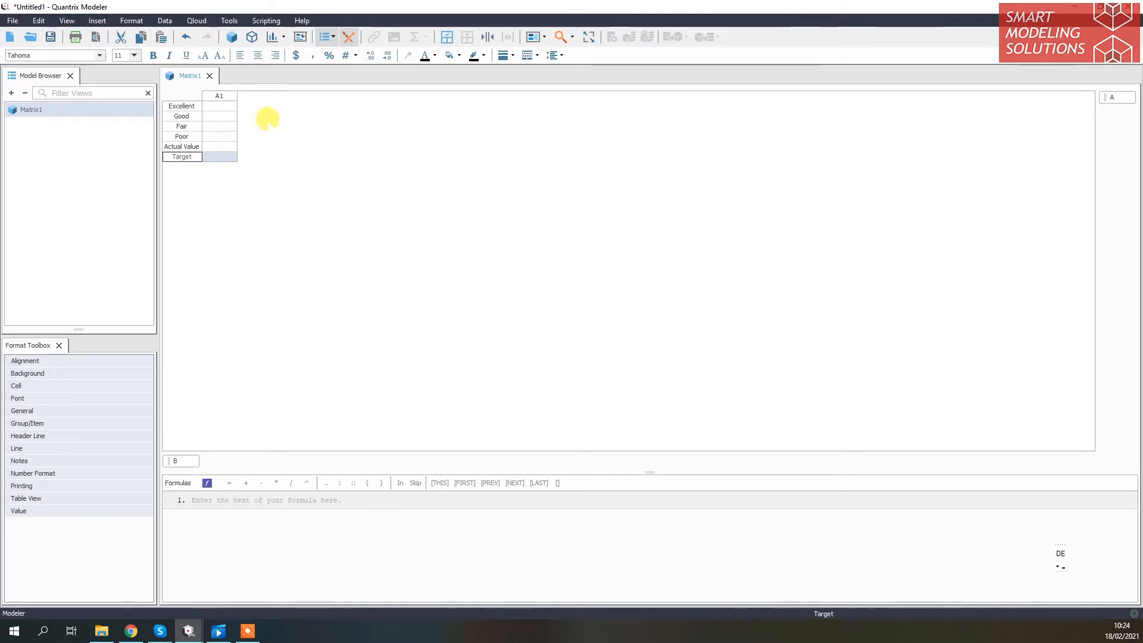
Format column A1 as percentages and enter 100% for Excellent
left_click(228, 105)
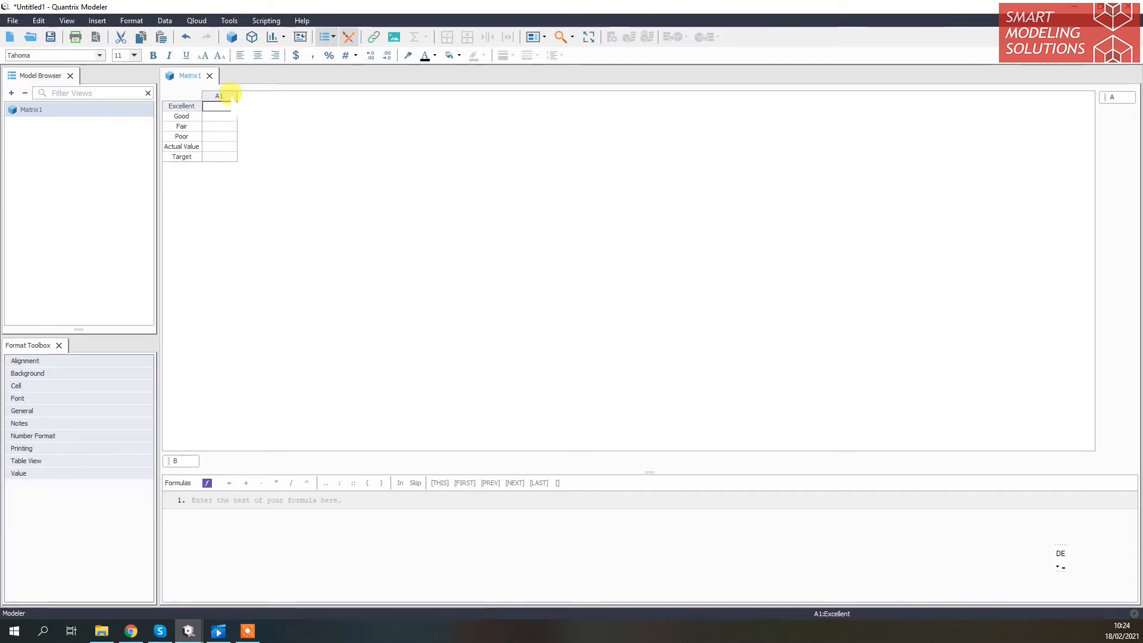
left_click(222, 95)
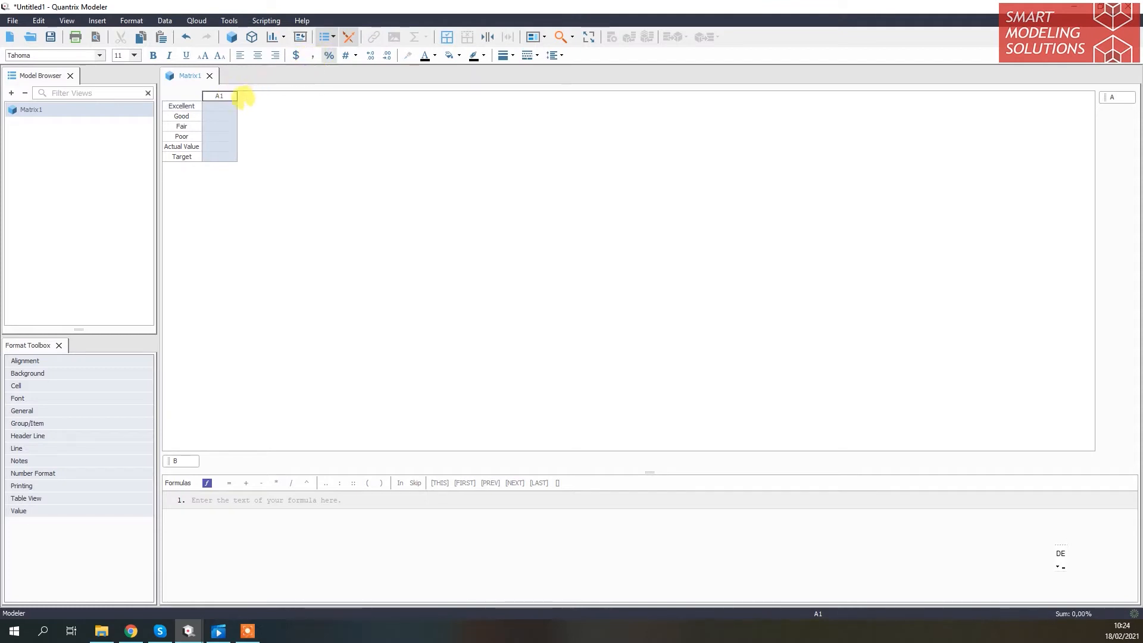
left_click(223, 106)
type("1")
key("Return")
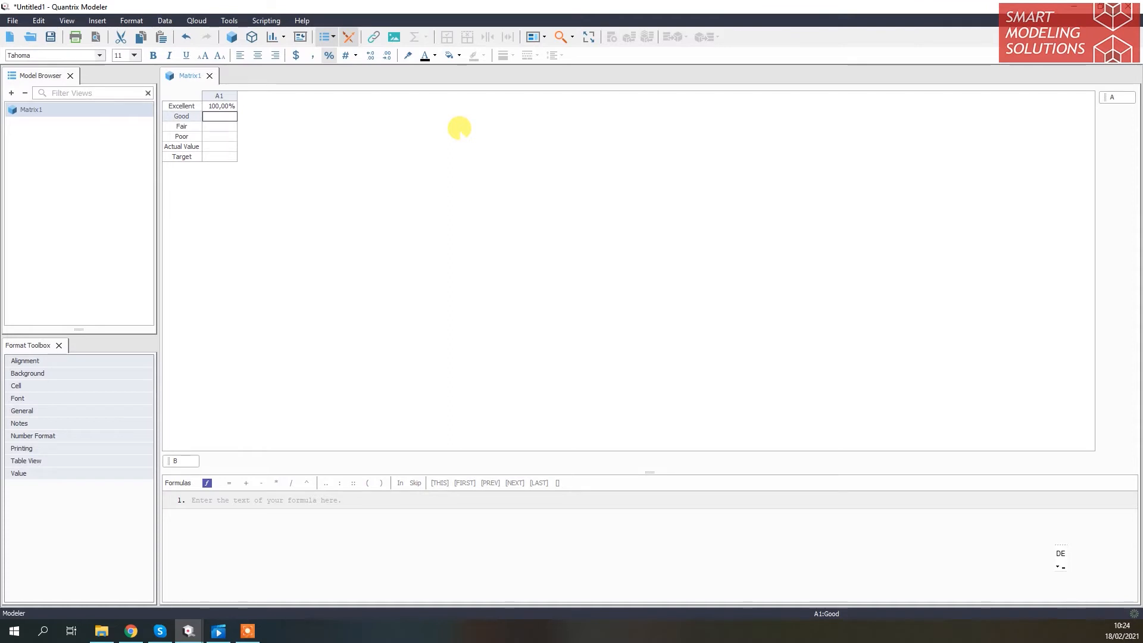
Fill column A1 with 90% for Good, 77% for Fair, 55% for Poor, 75% for Actual Value and 80% for Target
type("90")
key("Return")
type("77")
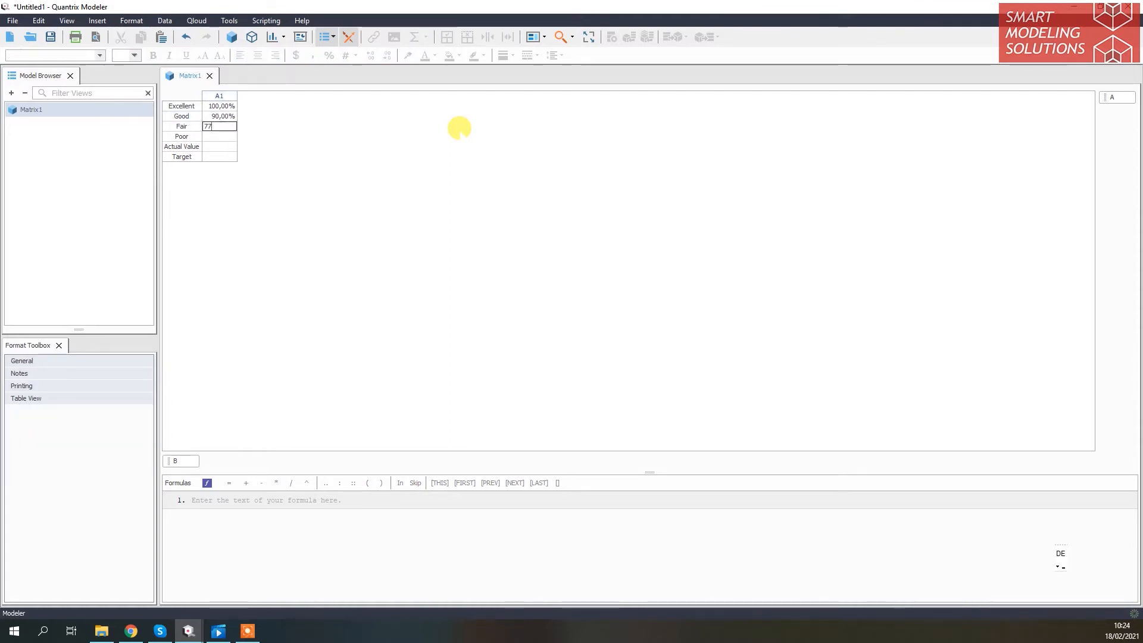
key("Return")
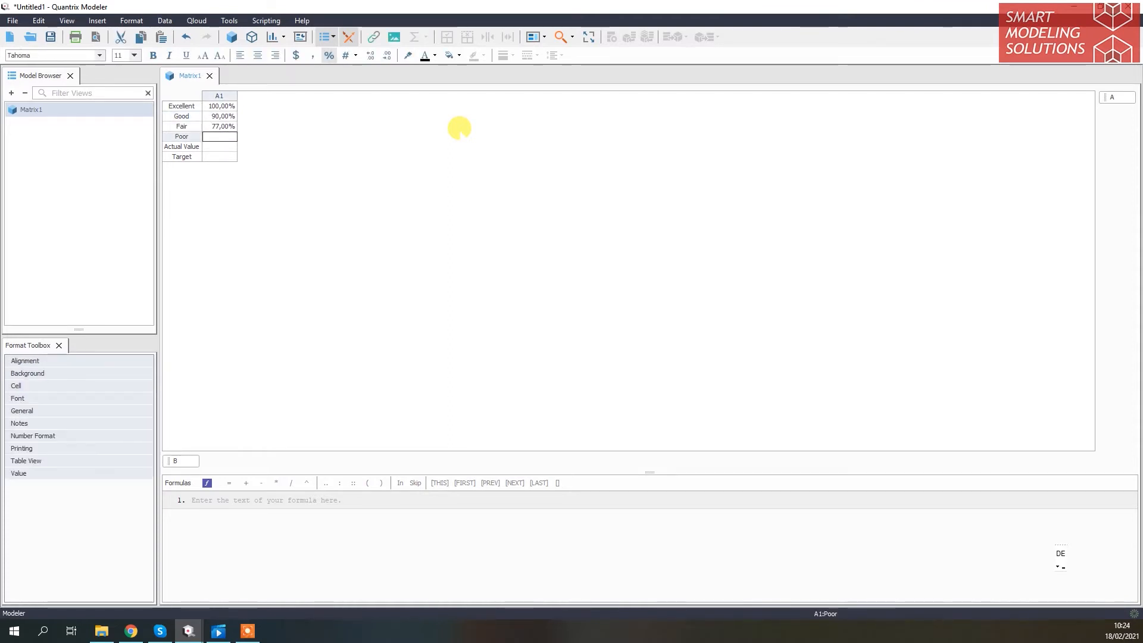
type("55")
key("Return")
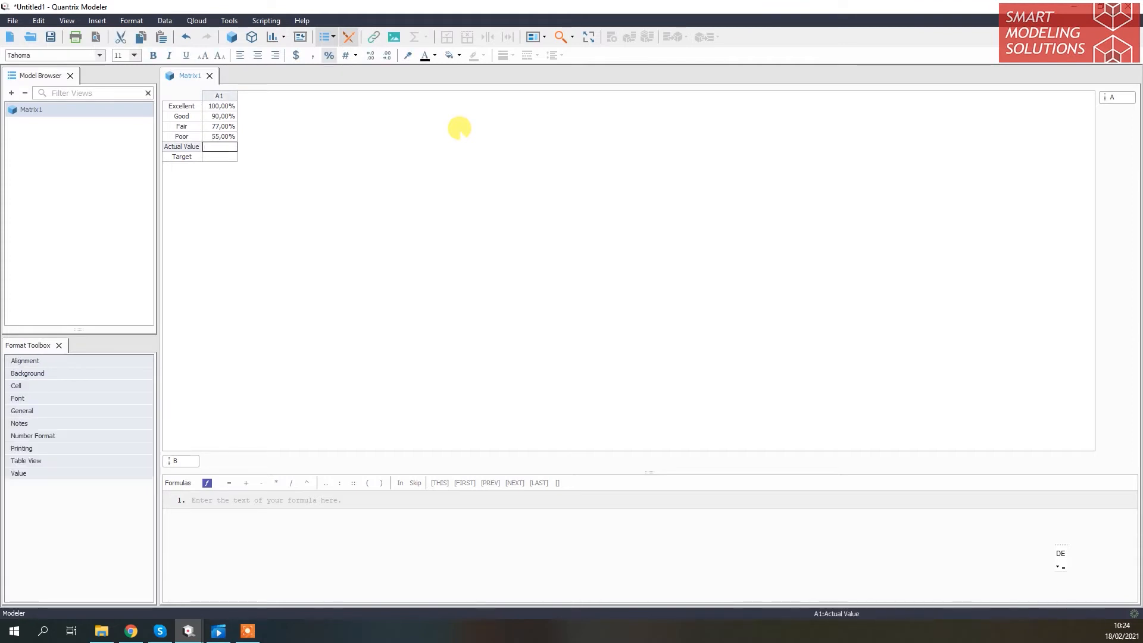
type("75")
key("Return")
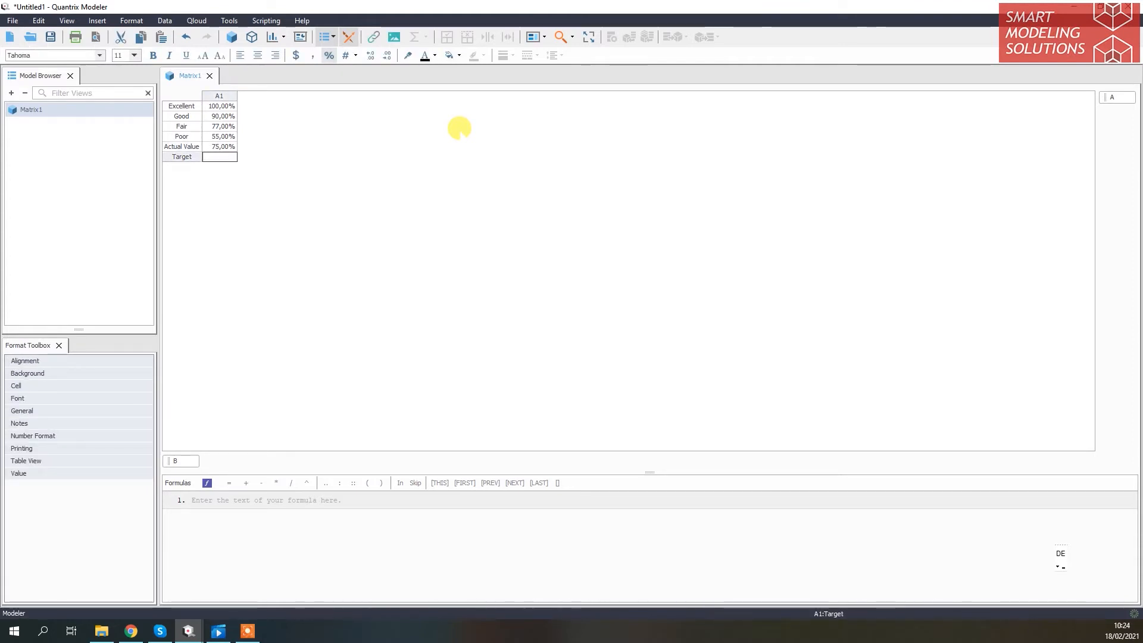
type("80")
key("Return")
Reduce the number format of column A1 to zero decimal places
left_click(222, 95)
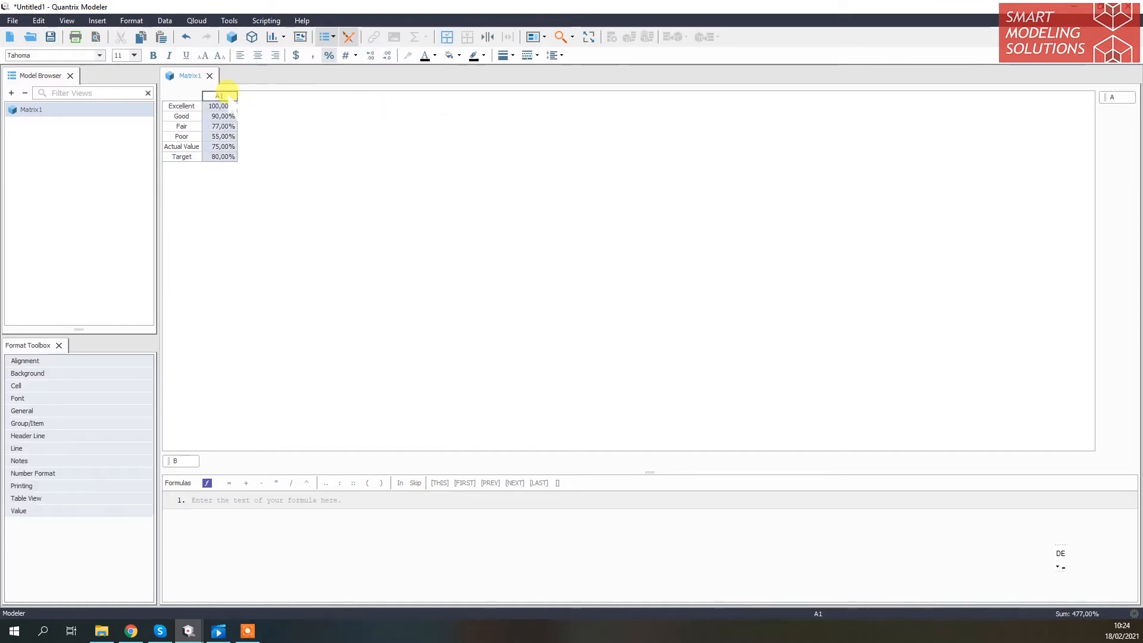
left_click(387, 54)
left_click(387, 54)
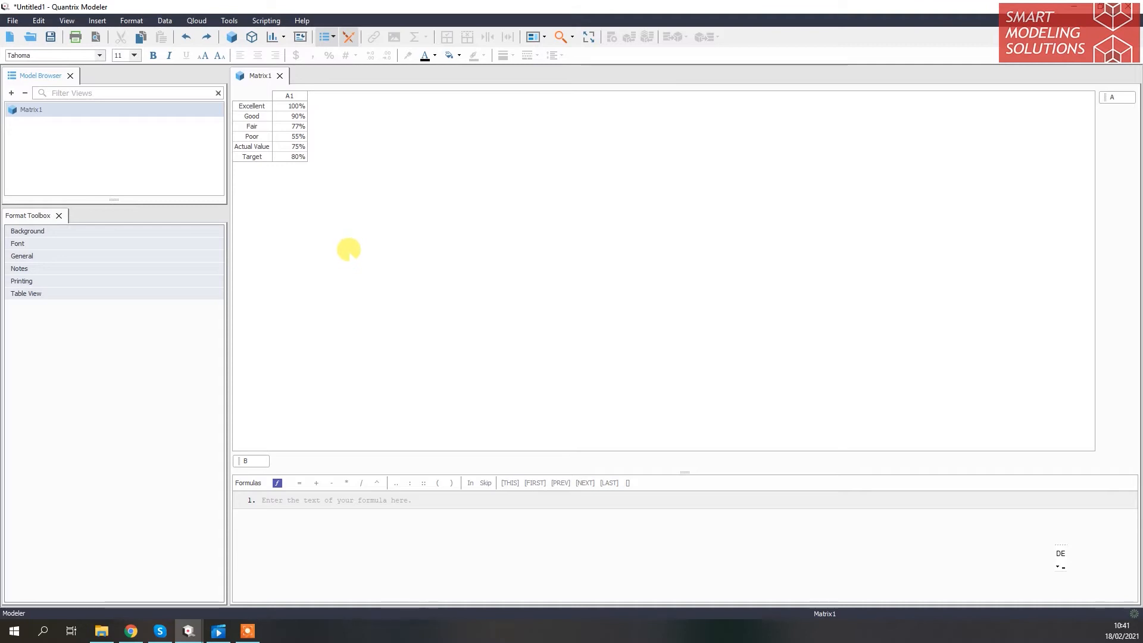
Create a chart from Matrix1 and set its chart type to Combination Chart (2D)
left_click(273, 37)
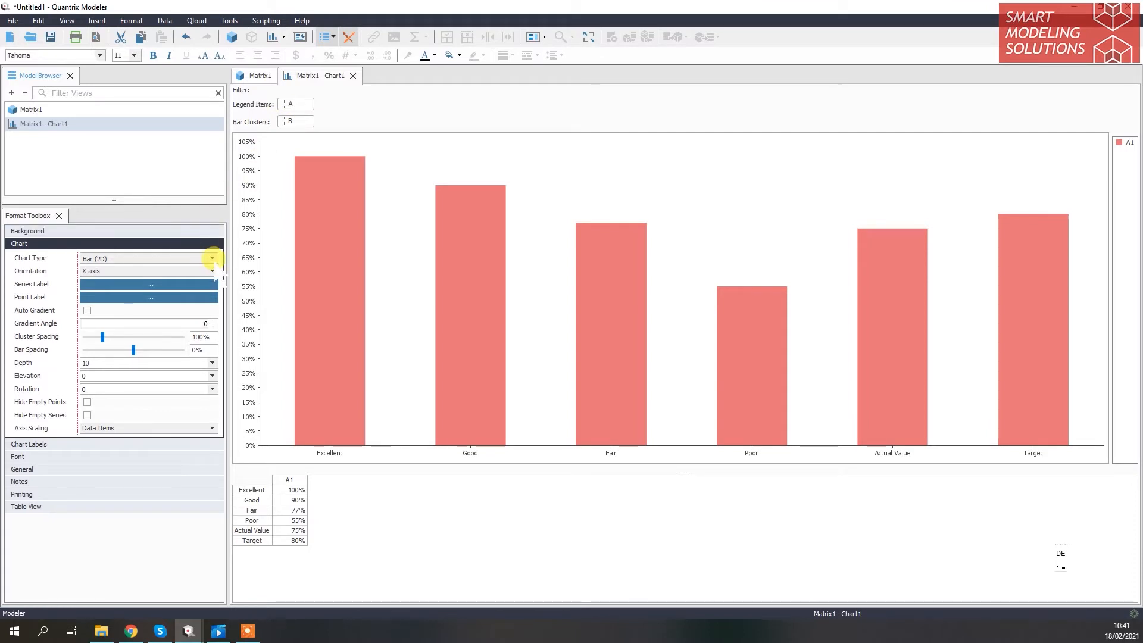
left_click(212, 258)
left_click(189, 350)
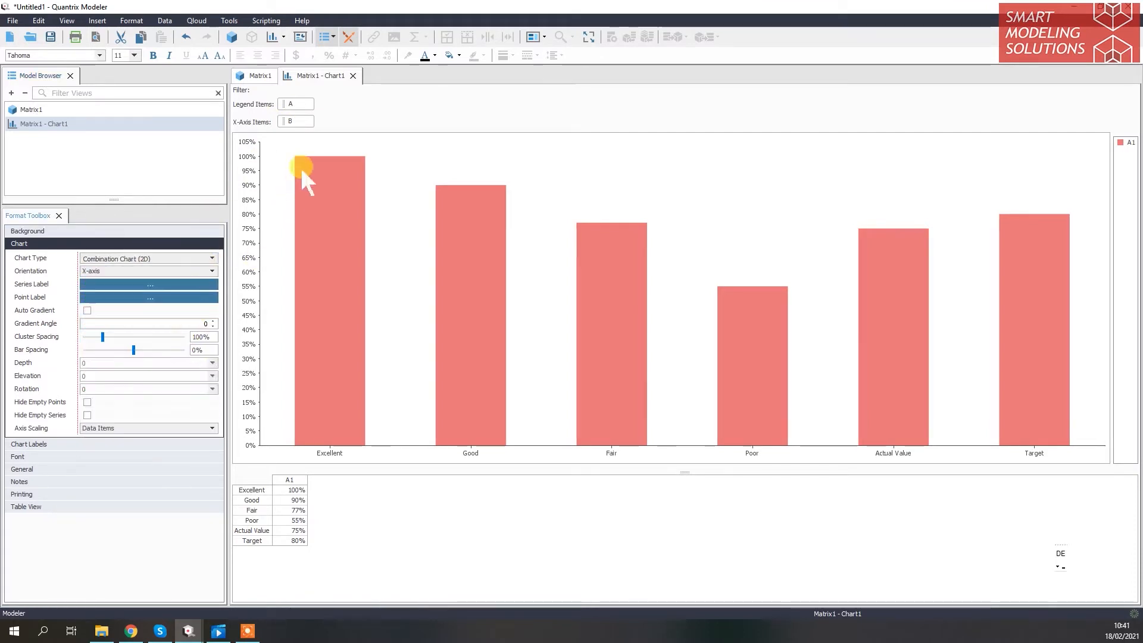
Swap the chart categories so B supplies the legend items and A the x-axis items, and widen the legend area
mouse_move(293, 106)
left_mouse_down()
mouse_move(327, 107)
mouse_move(330, 121)
mouse_move(298, 103)
left_mouse_up()
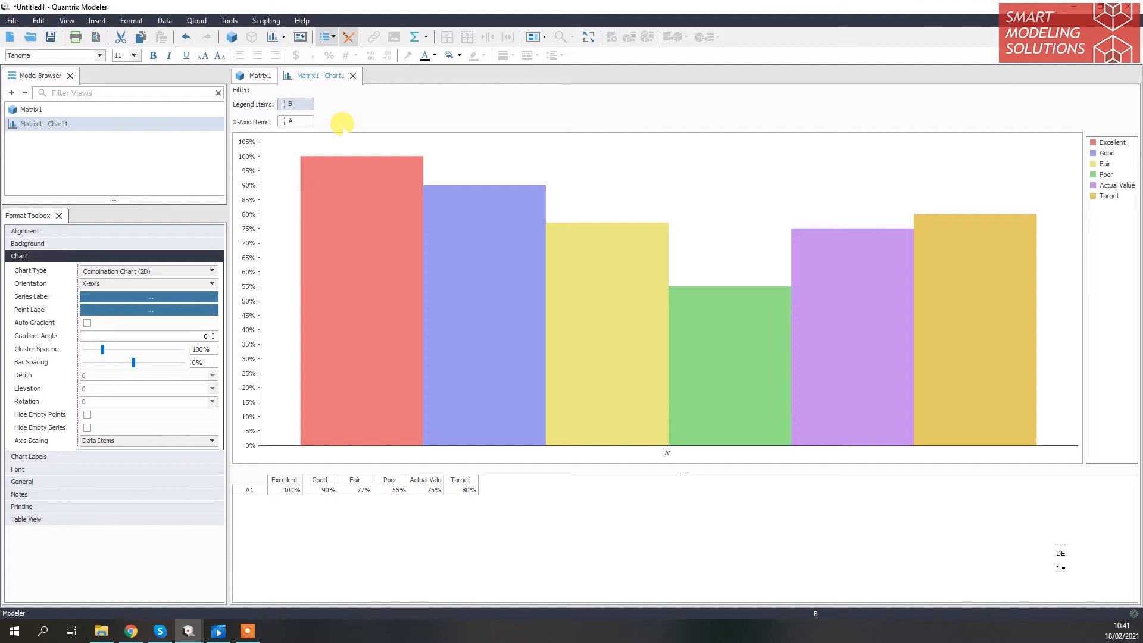
left_click_drag(1068, 252, 830, 242)
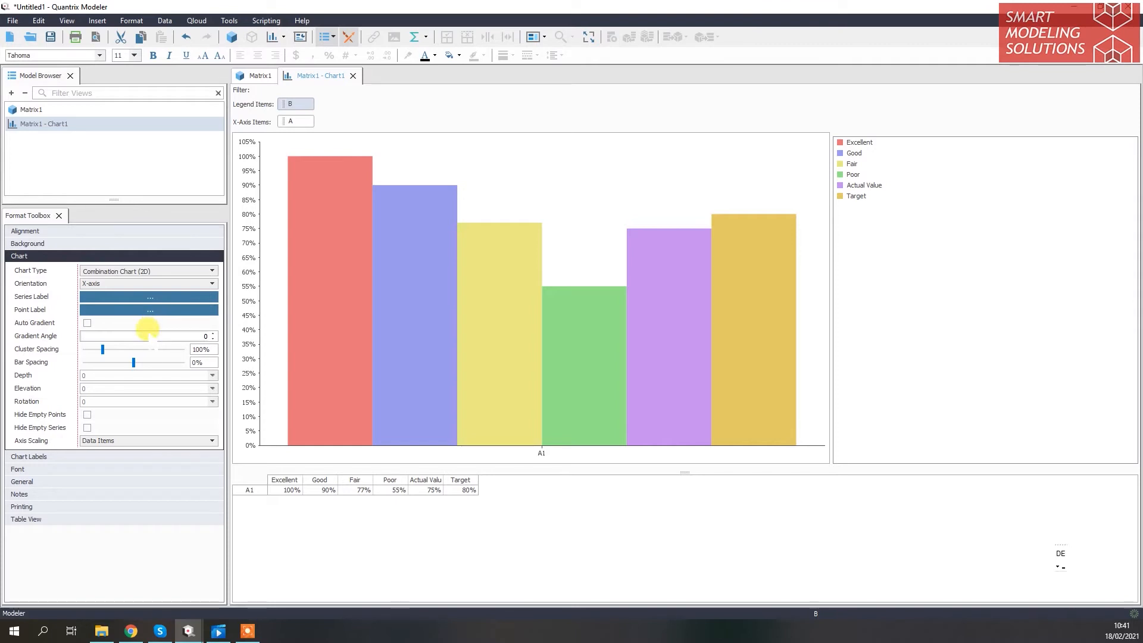
Set the chart's cluster spacing to 0% and its bar spacing to -100%
mouse_move(103, 349)
left_mouse_down()
mouse_move(83, 349)
mouse_move(123, 361)
mouse_move(88, 360)
left_mouse_up()
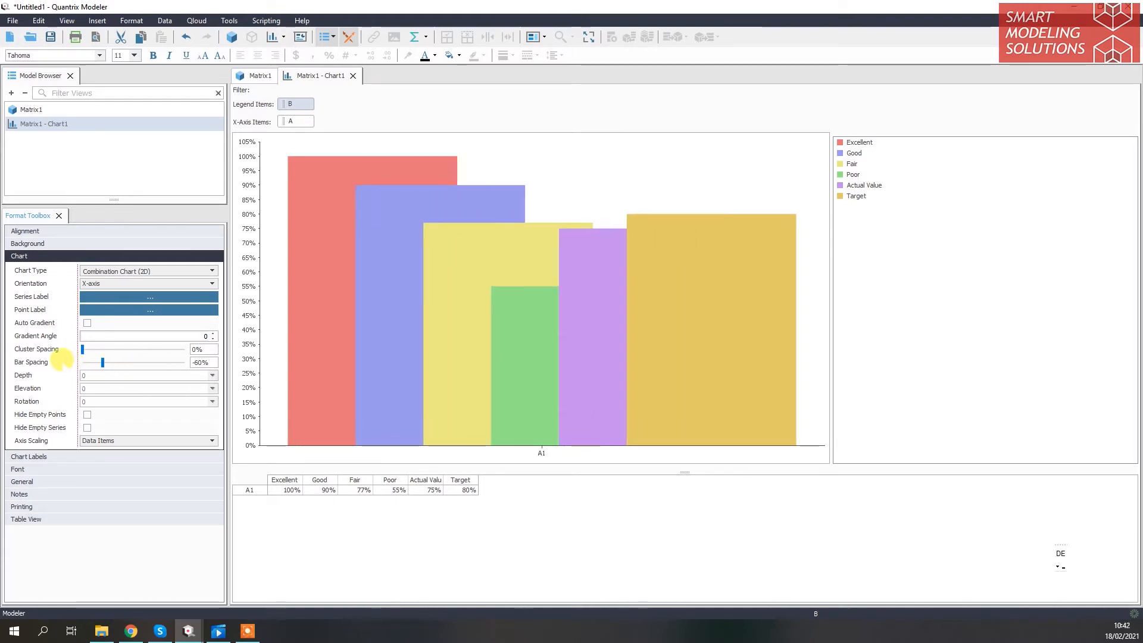
left_click_drag(102, 362, 82, 362)
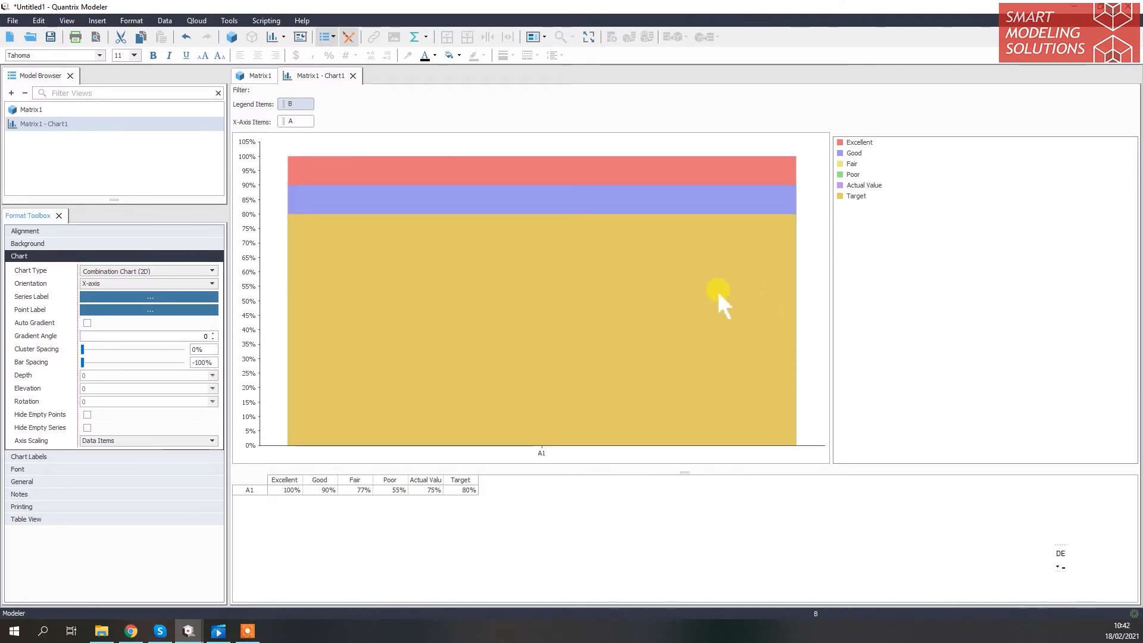
Format the Actual Value series as a black-filled Stacked Area plotted on the Right 1 axis
mouse_move(719, 295)
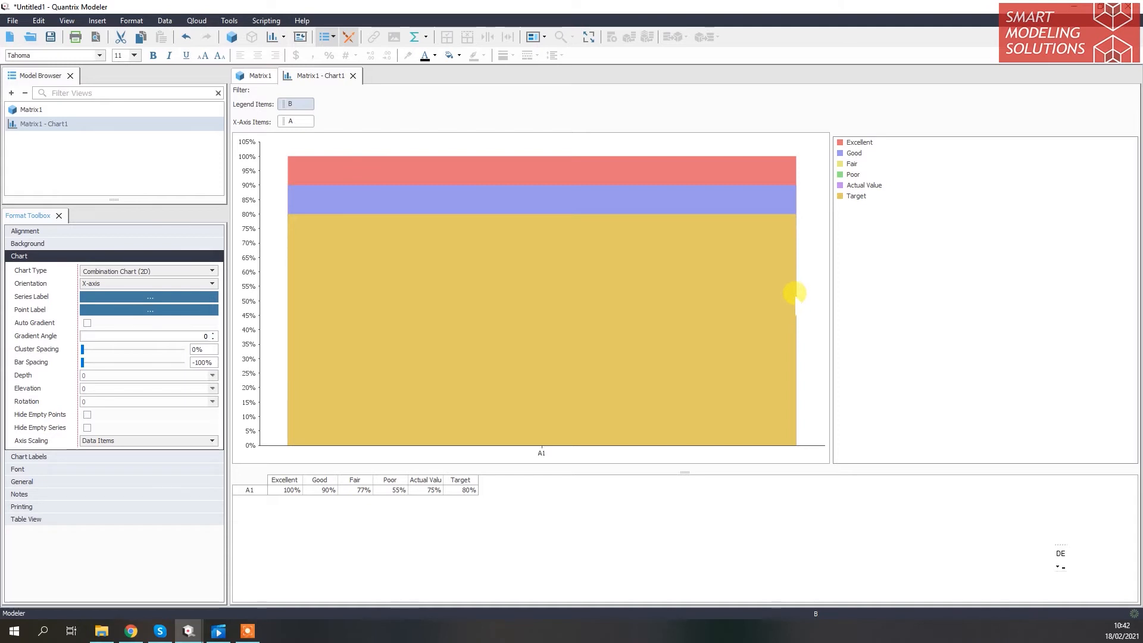
mouse_move(796, 299)
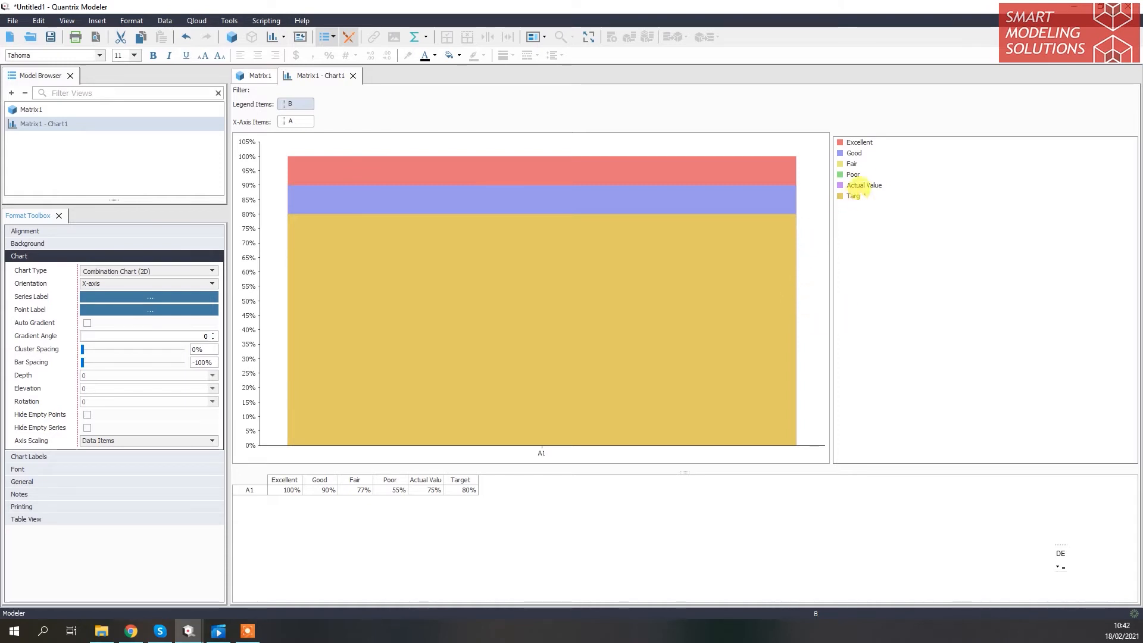
left_click(865, 185)
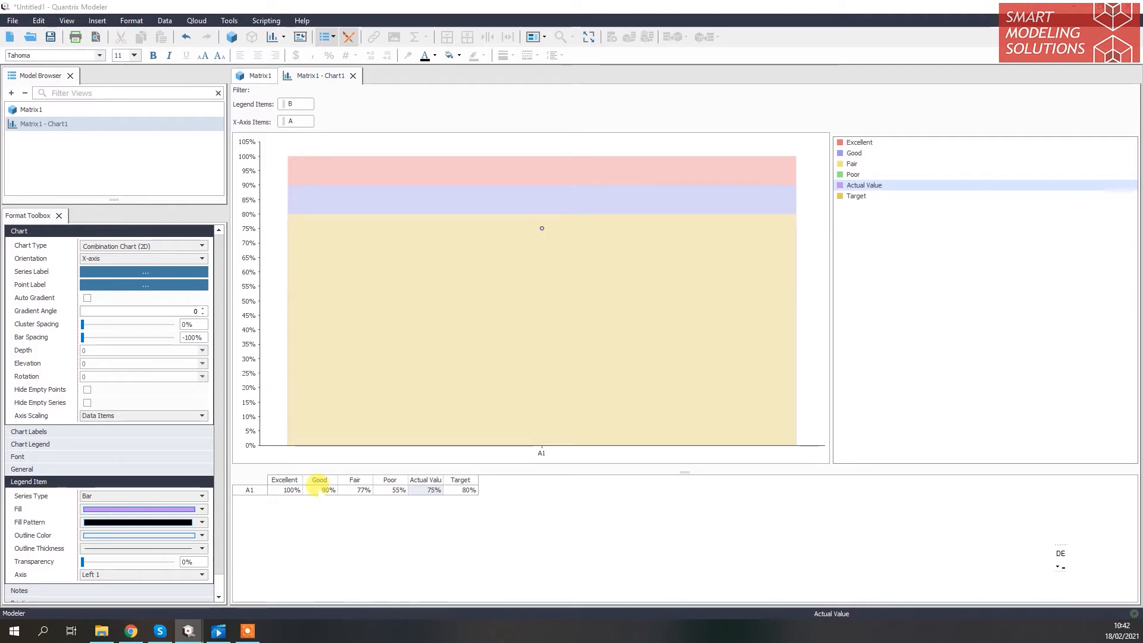
left_click(185, 498)
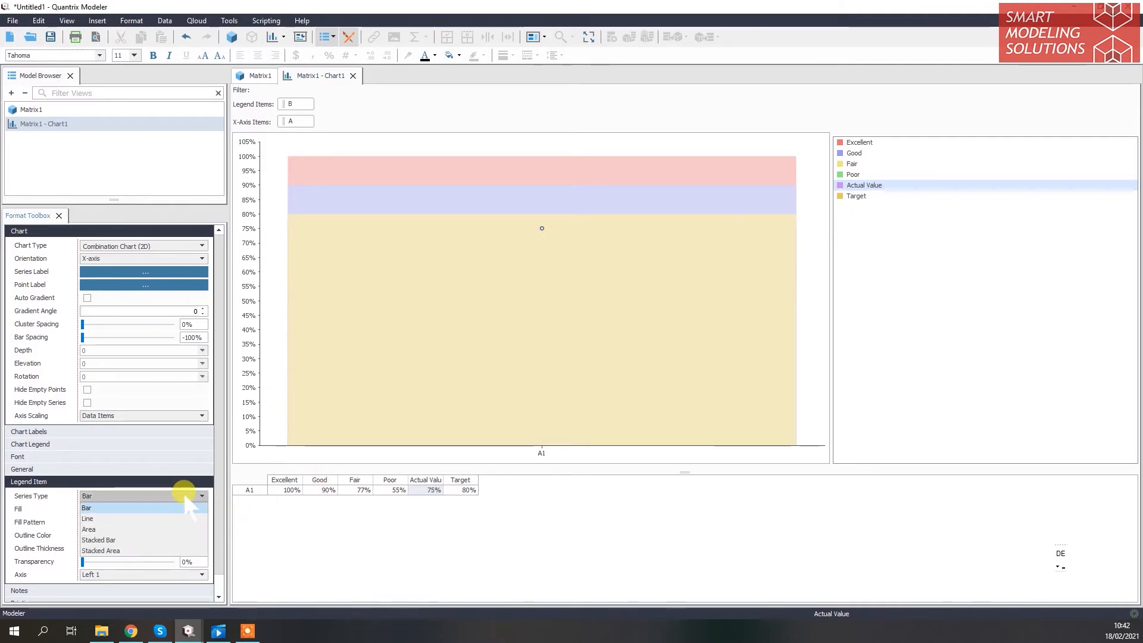
left_click(174, 551)
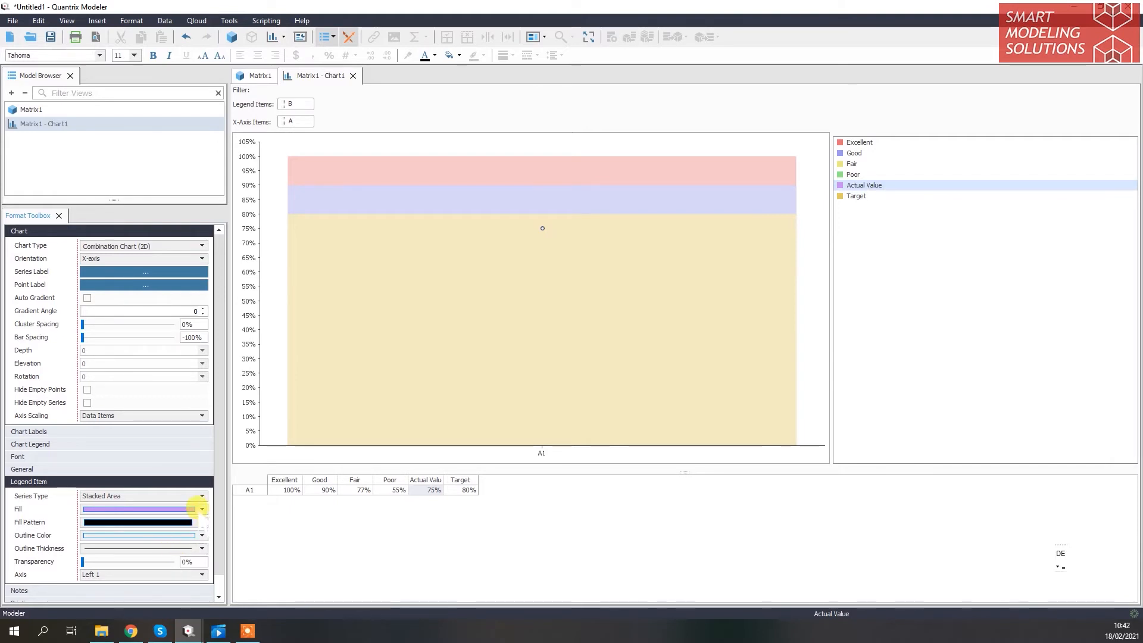
left_click(202, 510)
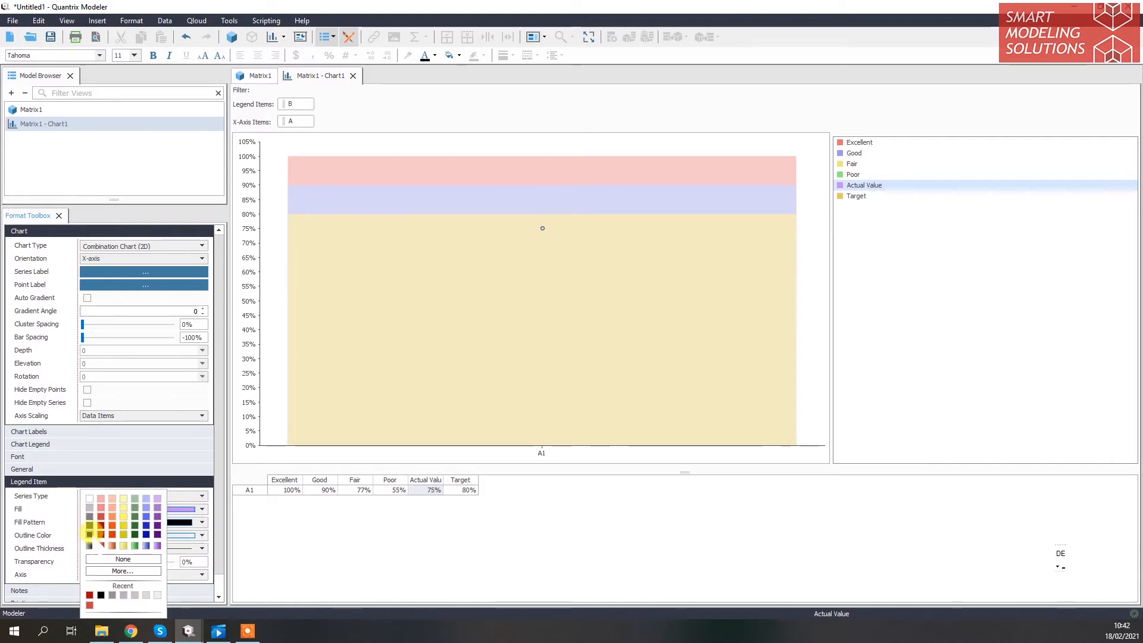
left_click(89, 534)
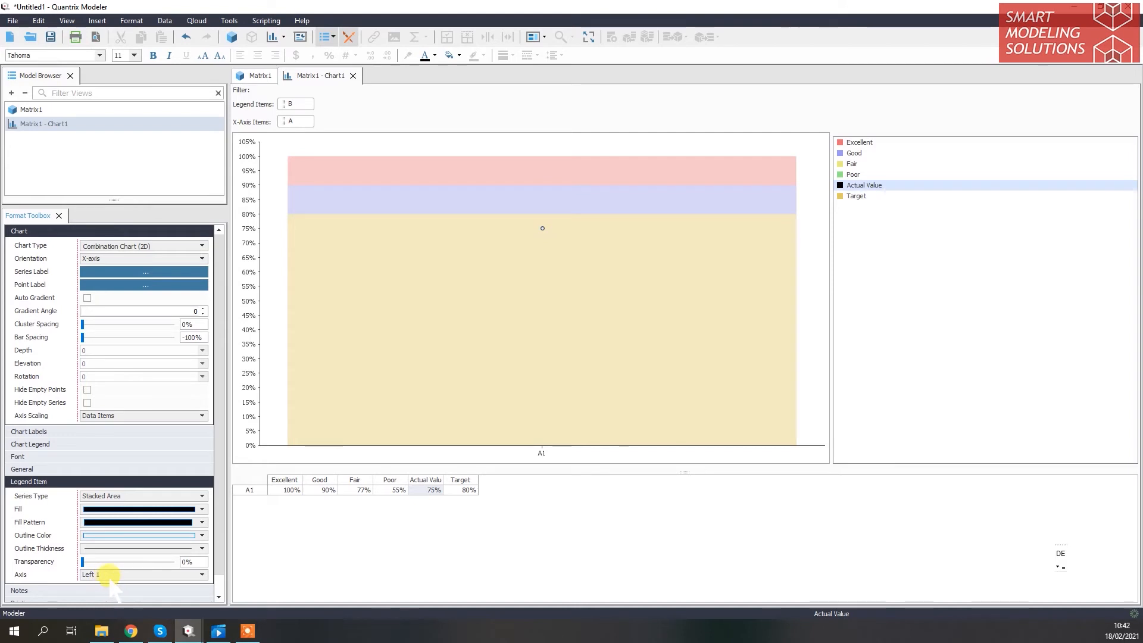
left_click(111, 575)
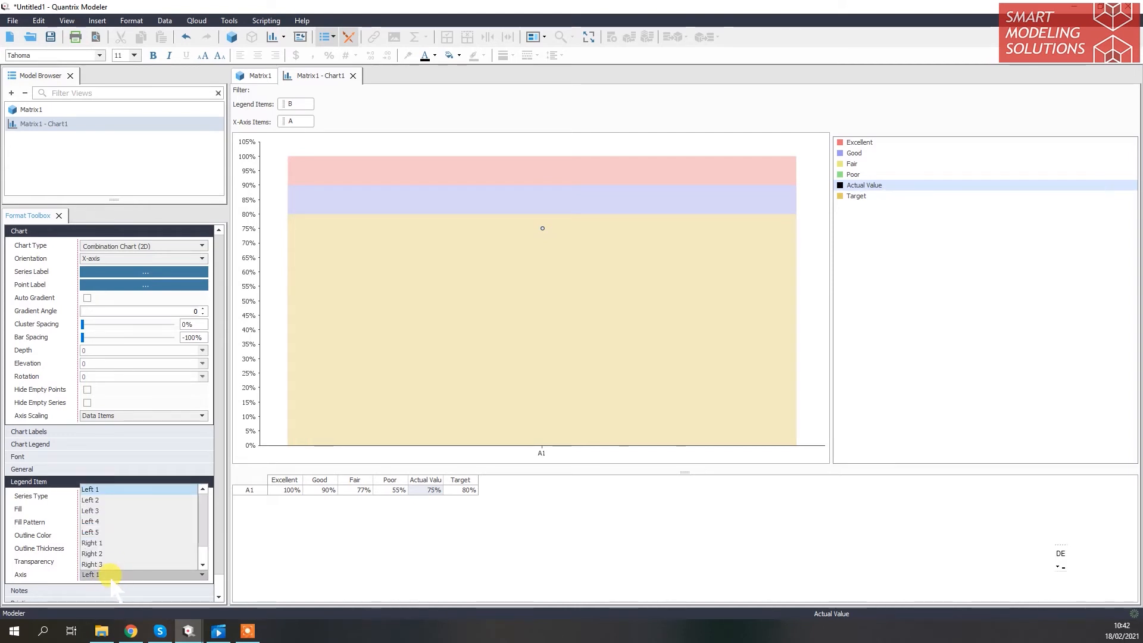
left_click(126, 543)
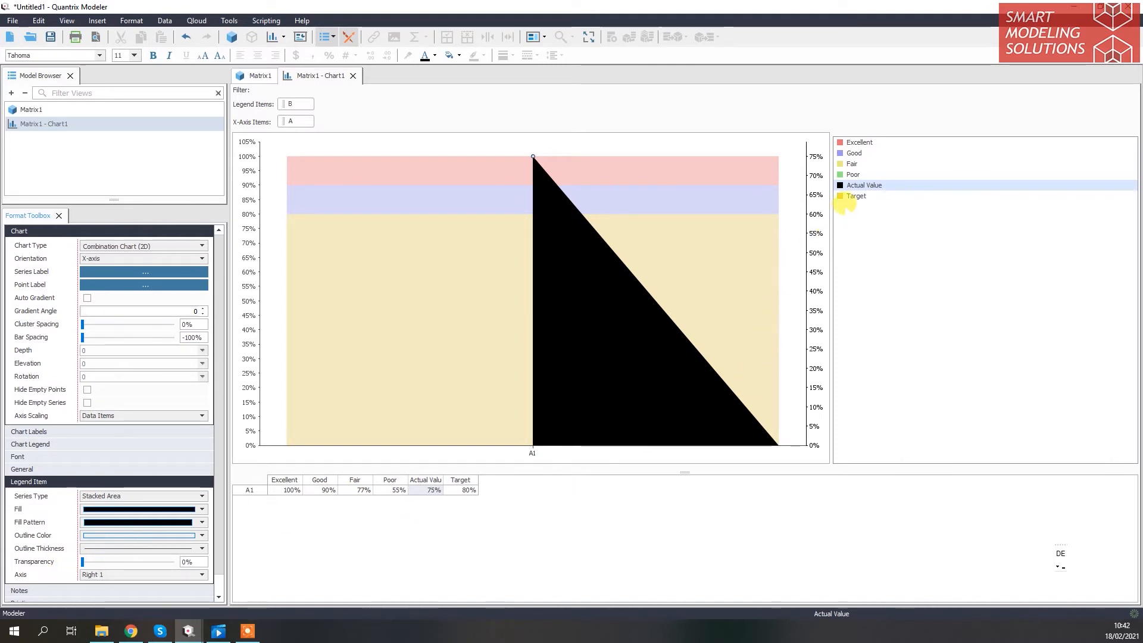
Change the Target series to the Line type and blank out its symbol fill and outline colors
left_click(856, 196)
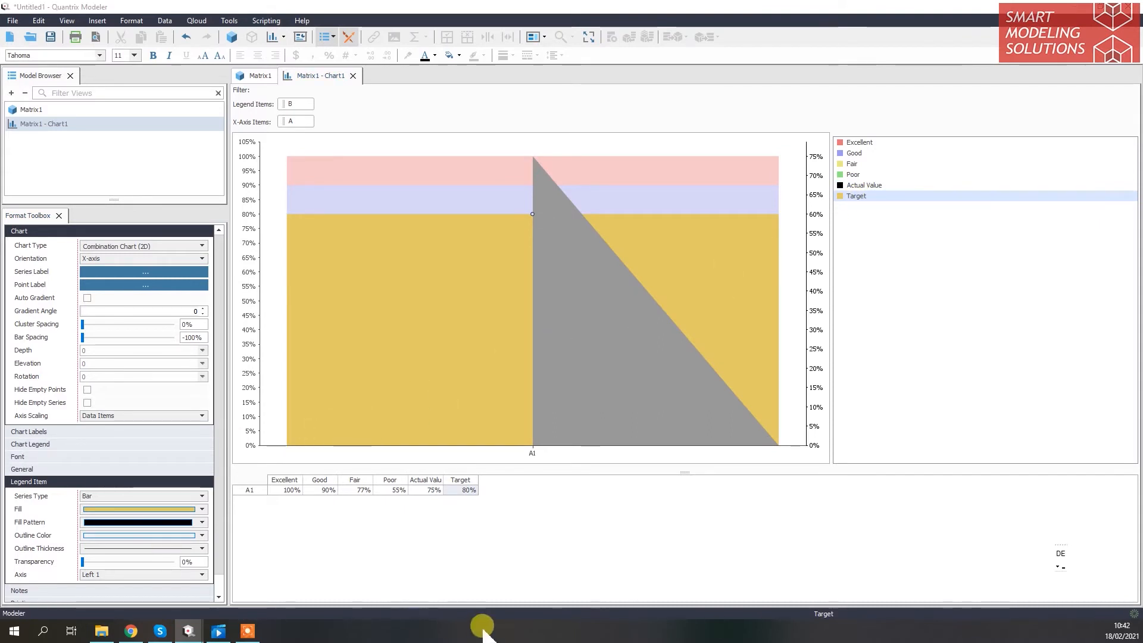
left_click(179, 497)
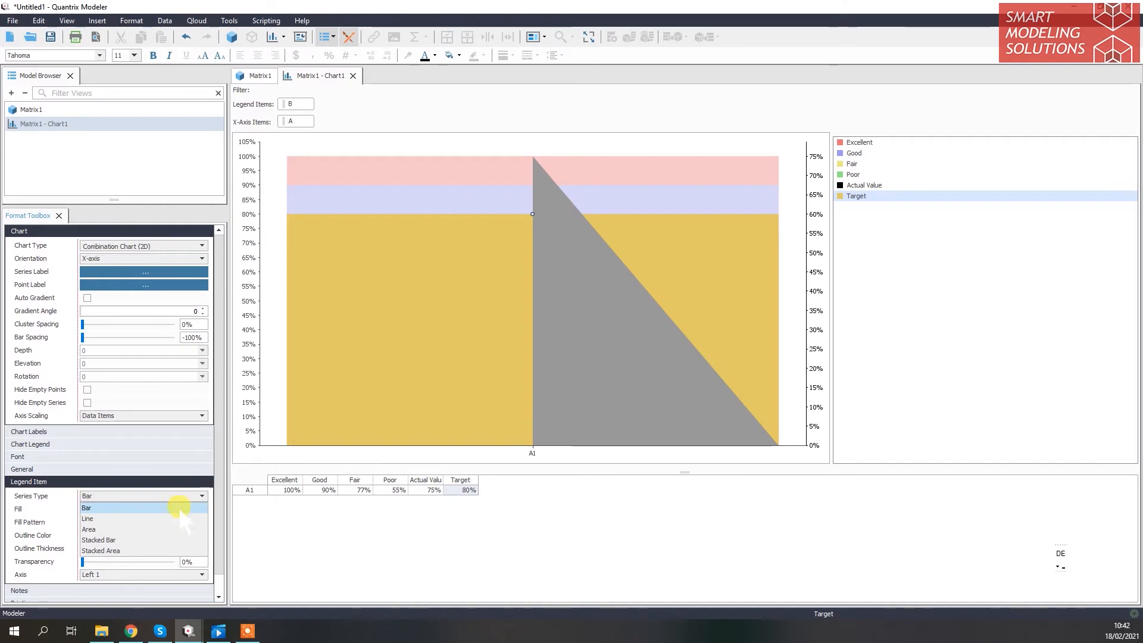
left_click(181, 517)
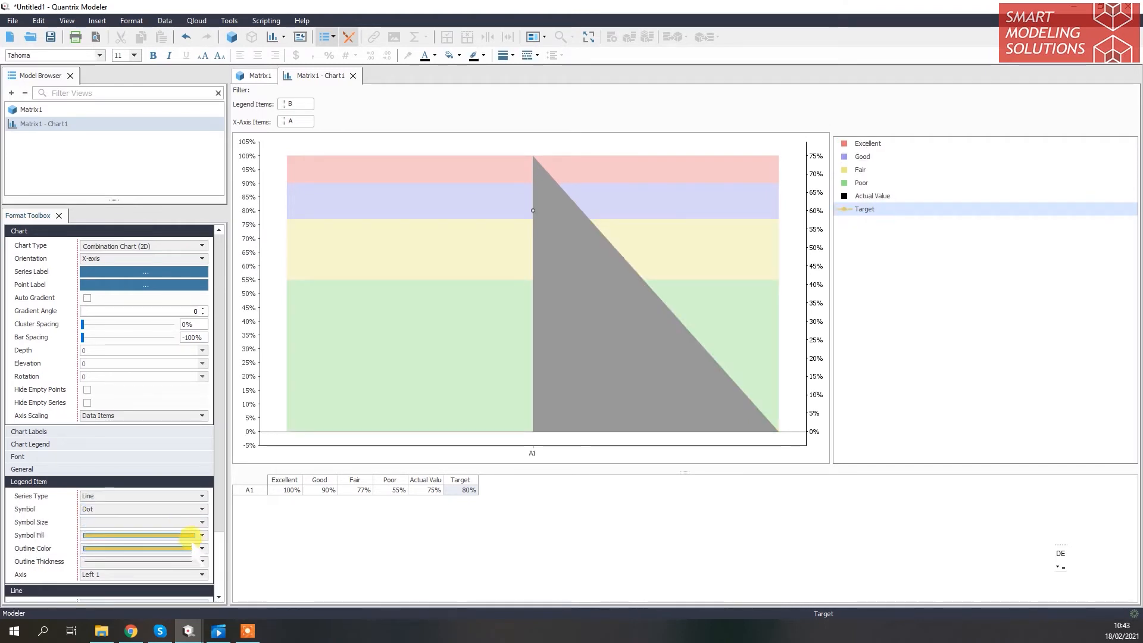
left_click(187, 548)
left_click(157, 546)
left_click(158, 547)
left_click(157, 546)
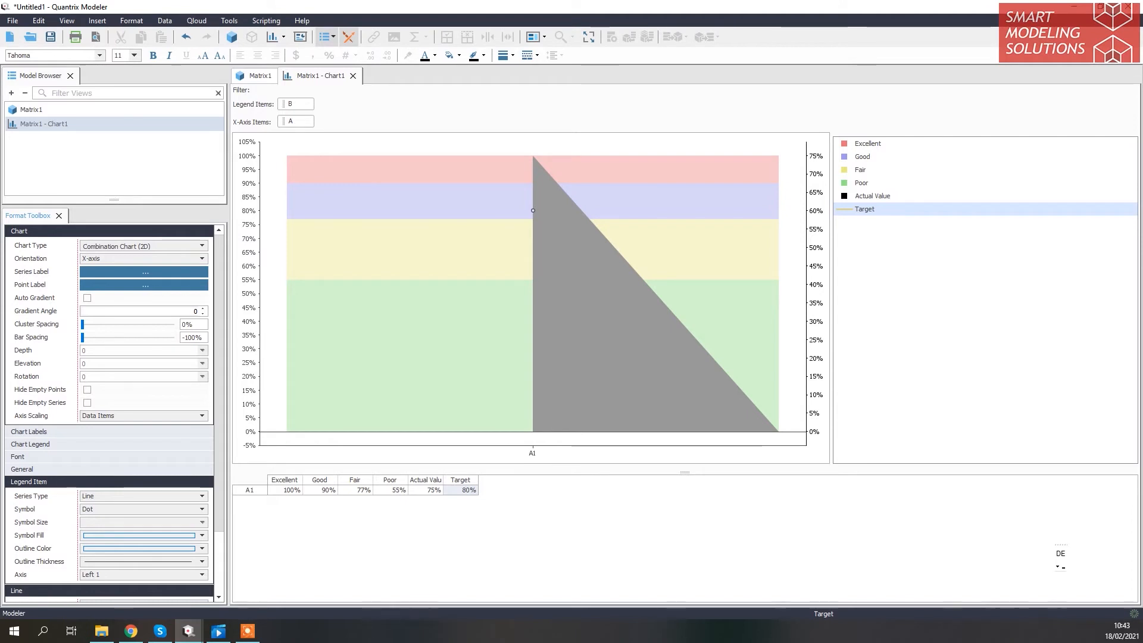
Color the Target series line dark red and give it a thicker line
scroll(87, 555, "down", 2)
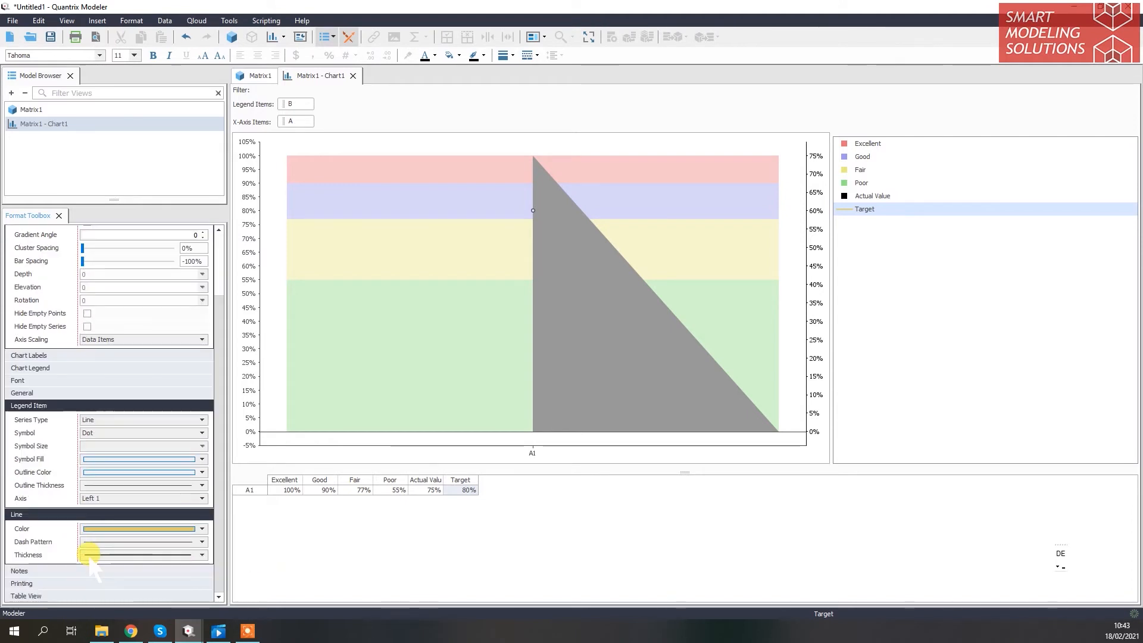
left_click(114, 530)
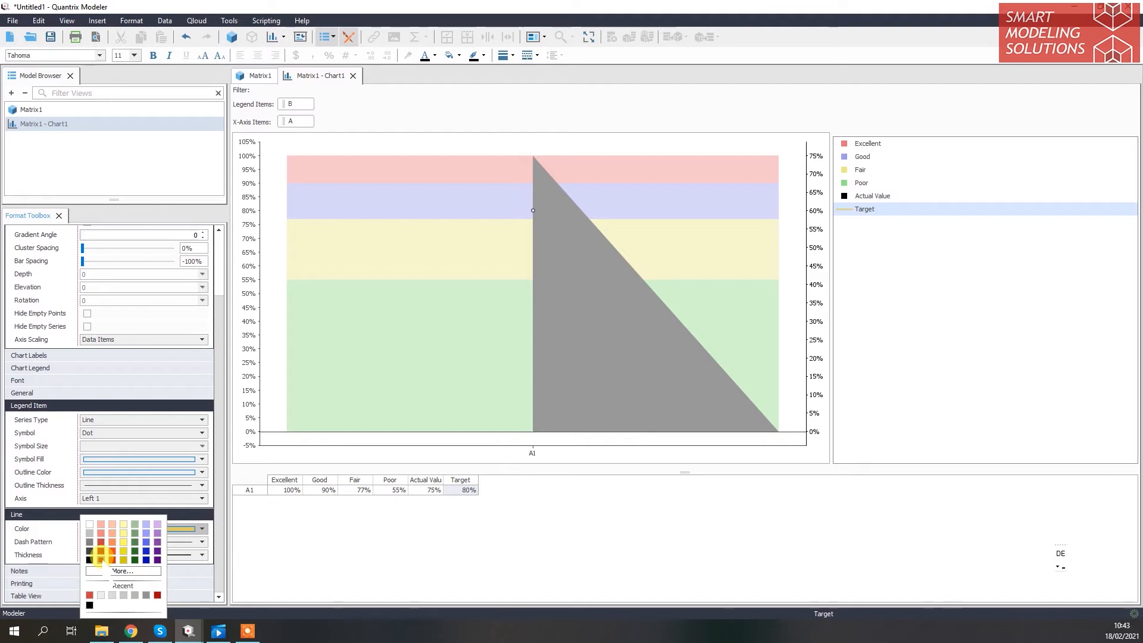
left_click(101, 560)
left_click(103, 556)
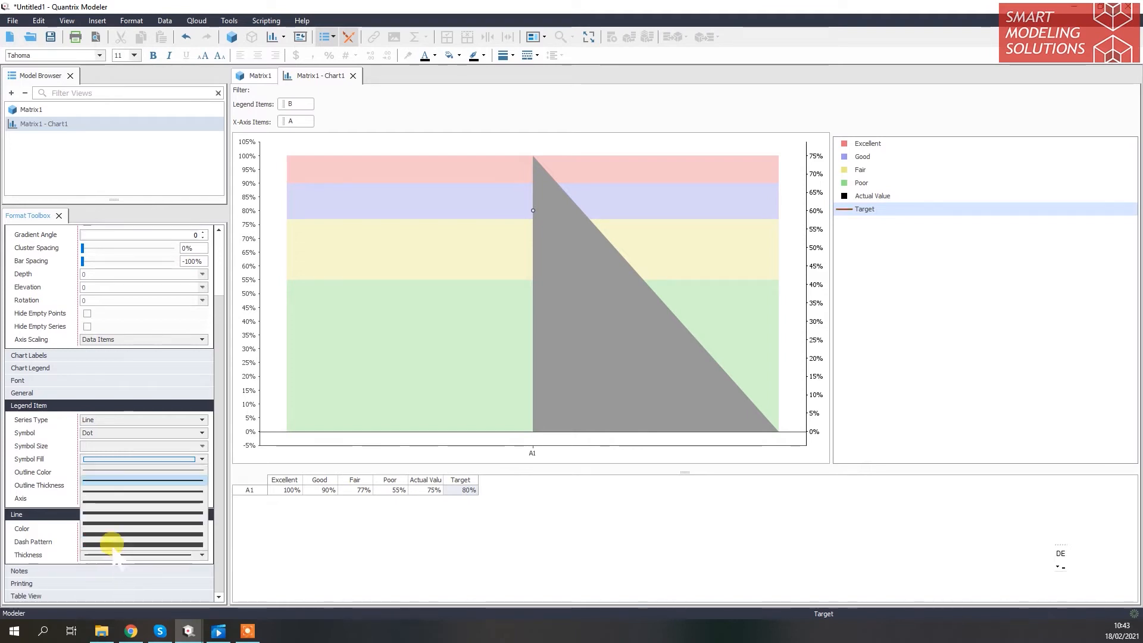
left_click(122, 505)
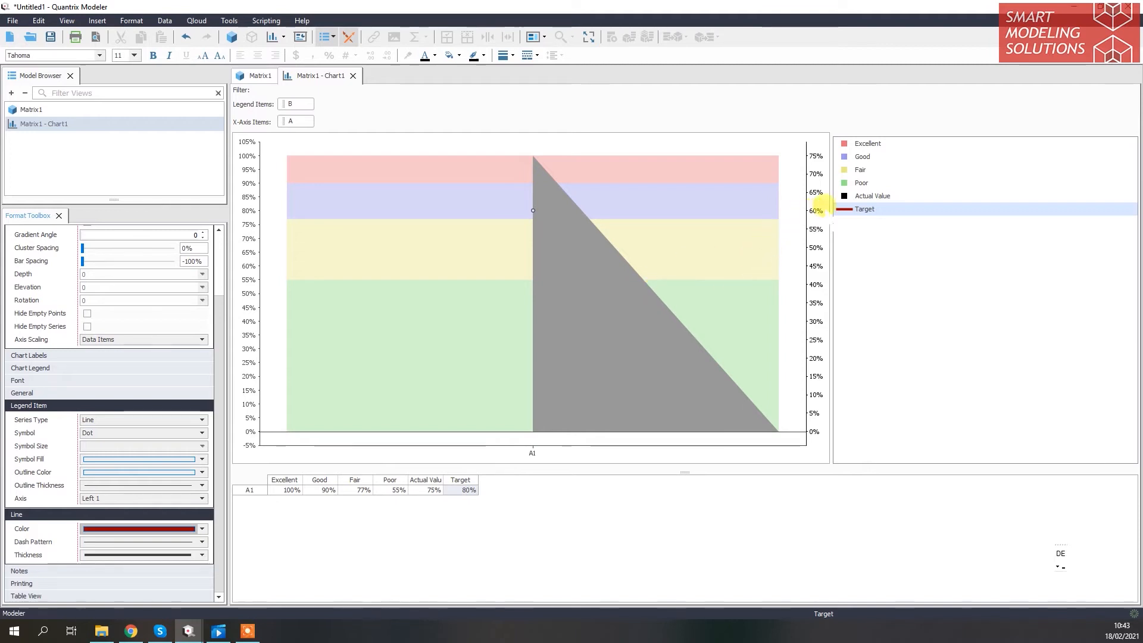
left_click(855, 215)
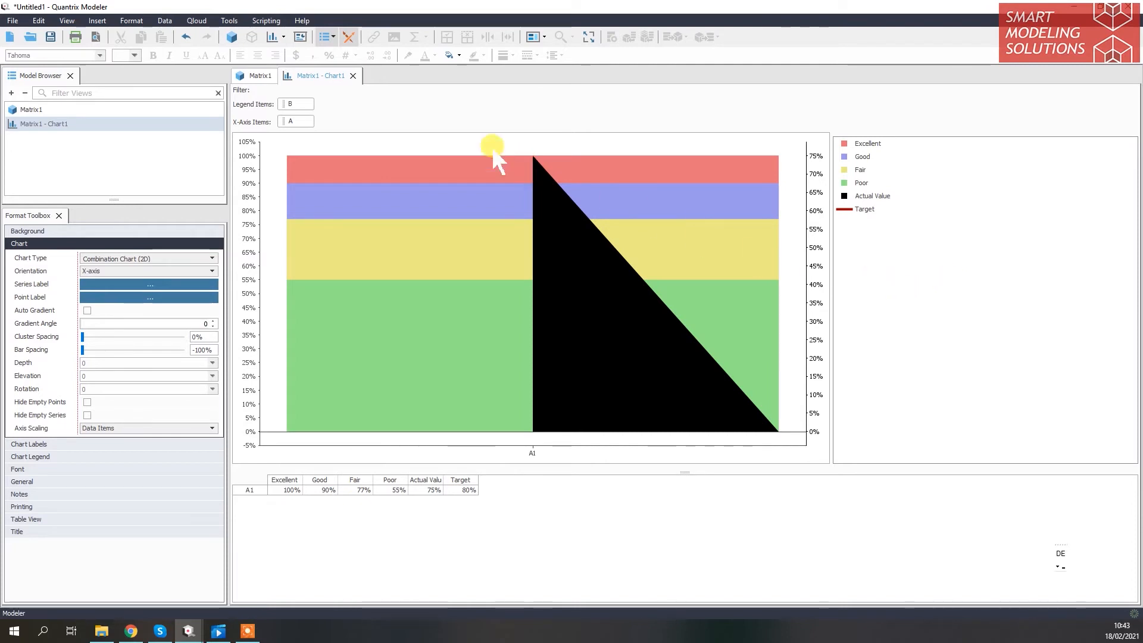
Place the Matrix1 view beside the chart and add a second item, A2, to category A
left_click_drag(256, 76, 849, 269)
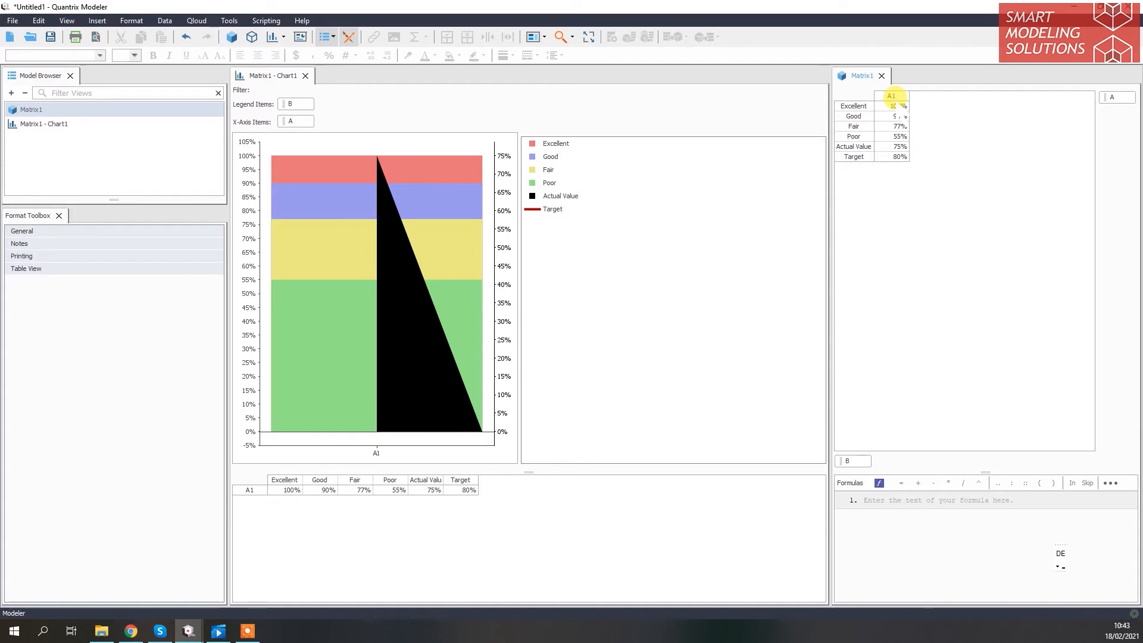
left_click(891, 97)
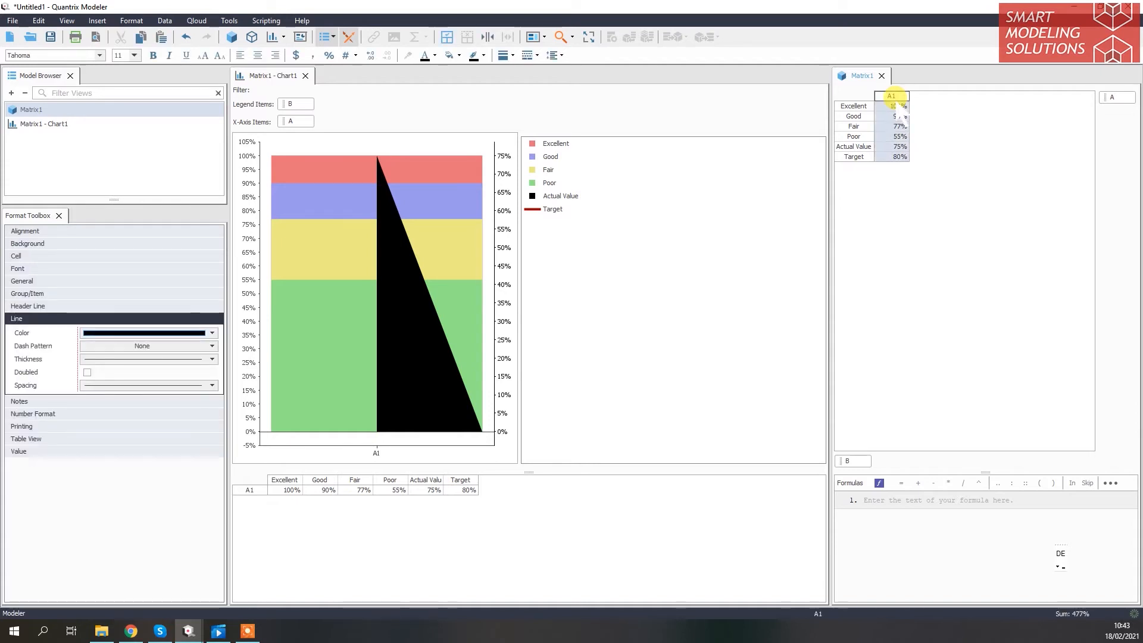
key("Return")
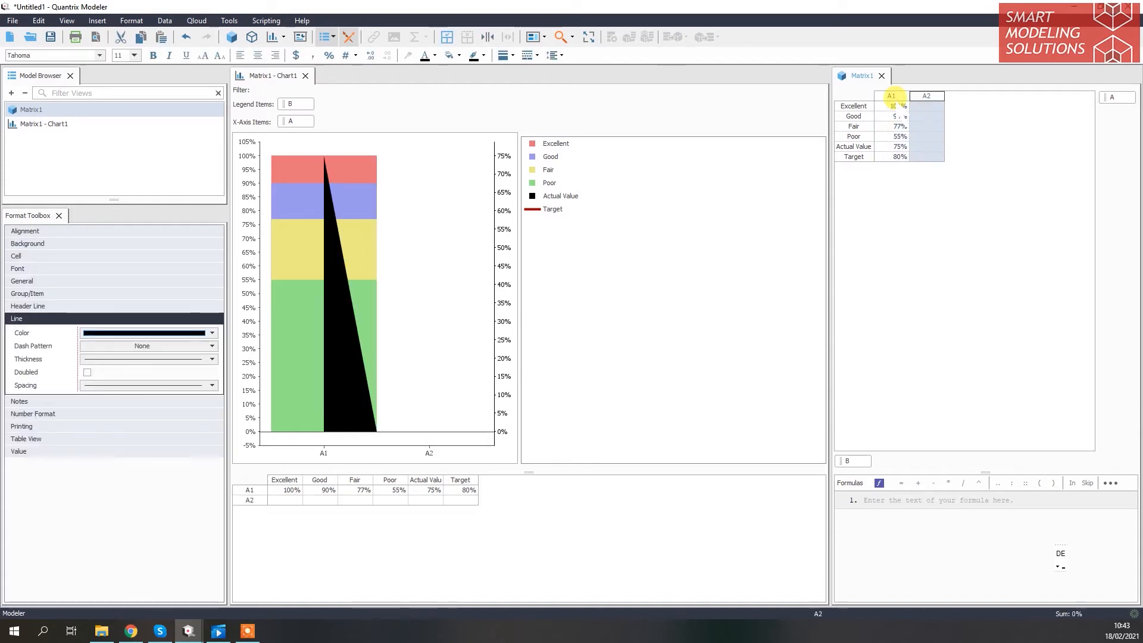
Add the formula A2 = A1 to Matrix1 so the second column repeats the first column's values
left_click(939, 501)
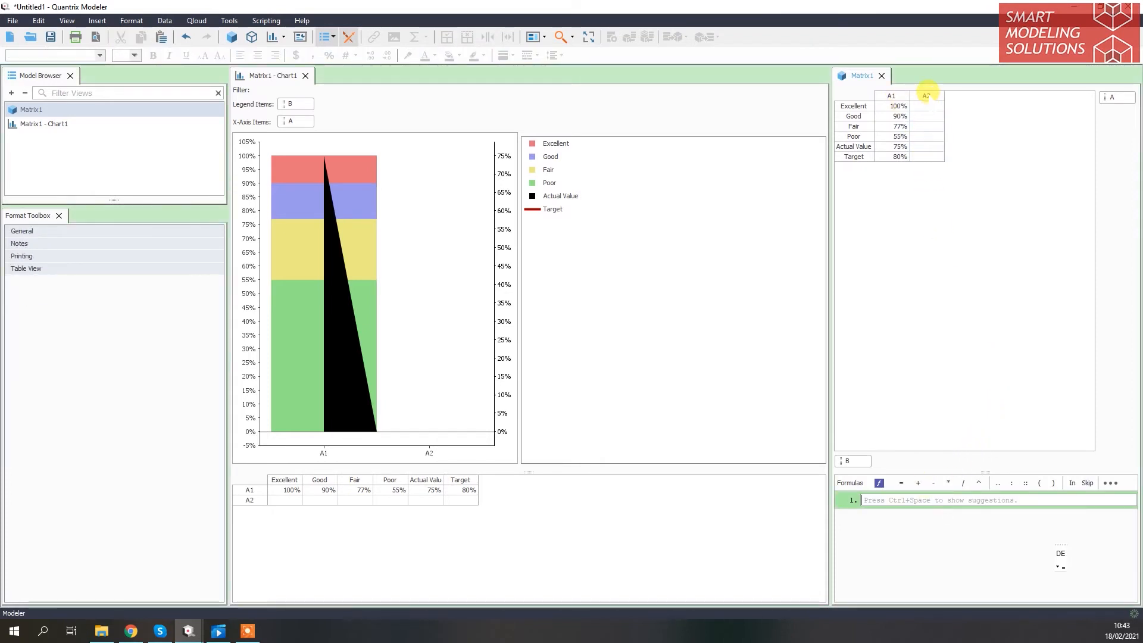
left_click(927, 95)
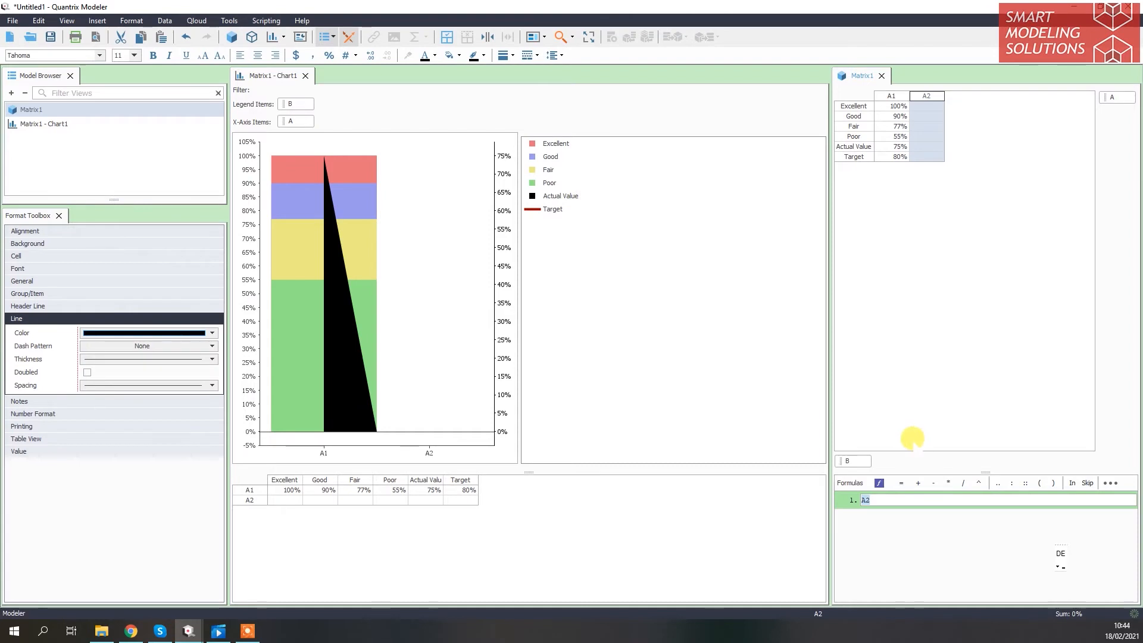
left_click(901, 483)
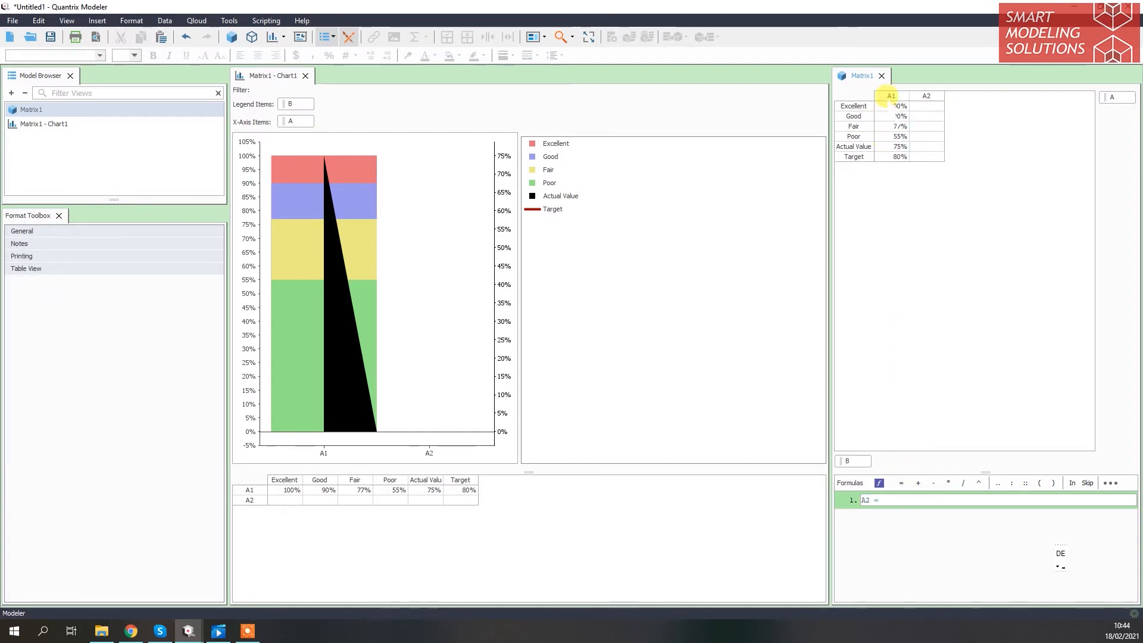
left_click(891, 96)
key("Return")
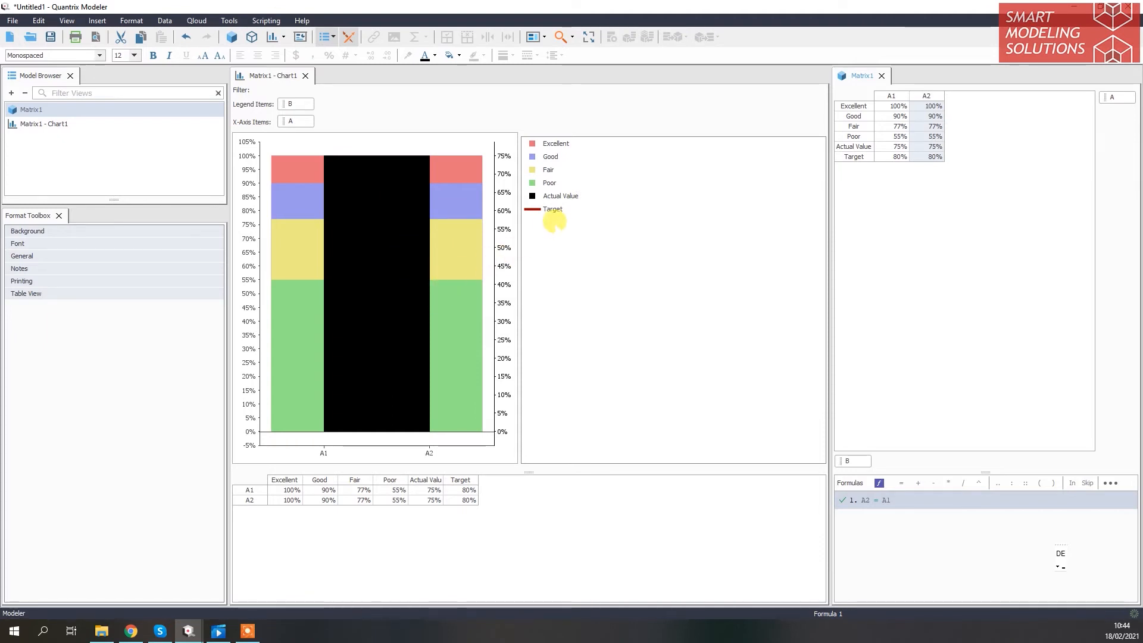
left_click(553, 209)
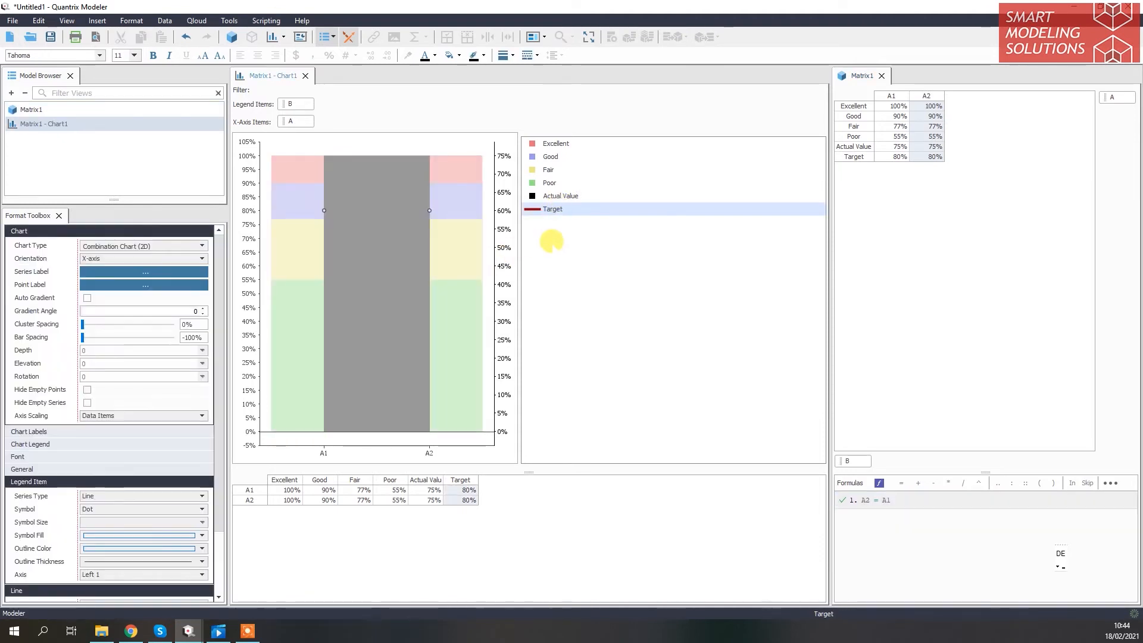
left_click(551, 241)
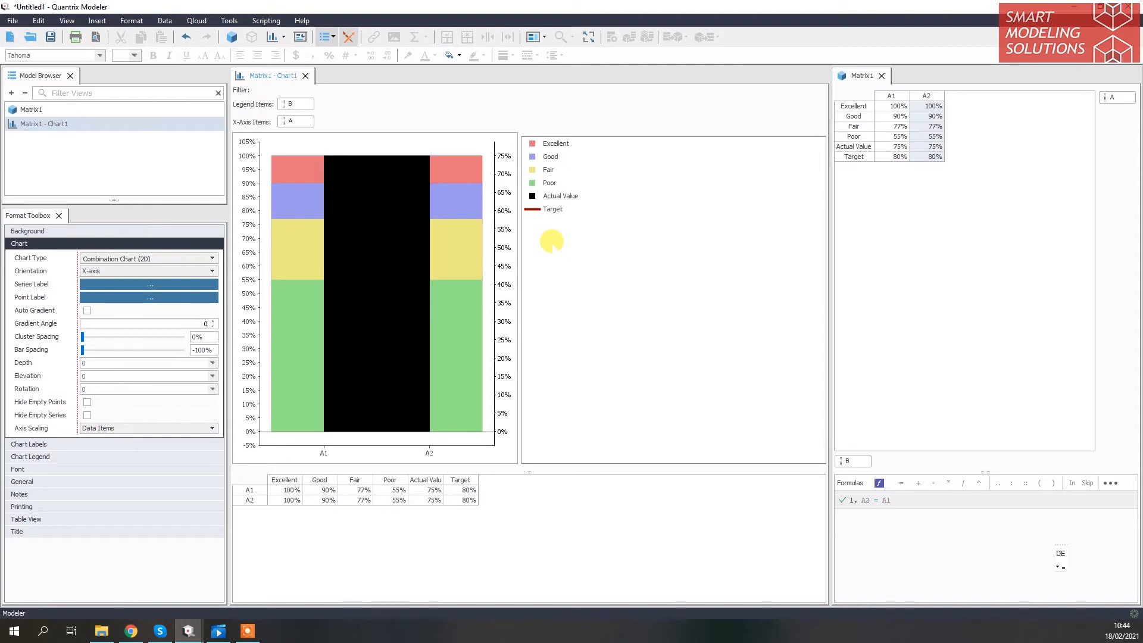
Set the chart's right axis to a fixed minimum of 0 and maximum of 1,1
left_click(591, 315)
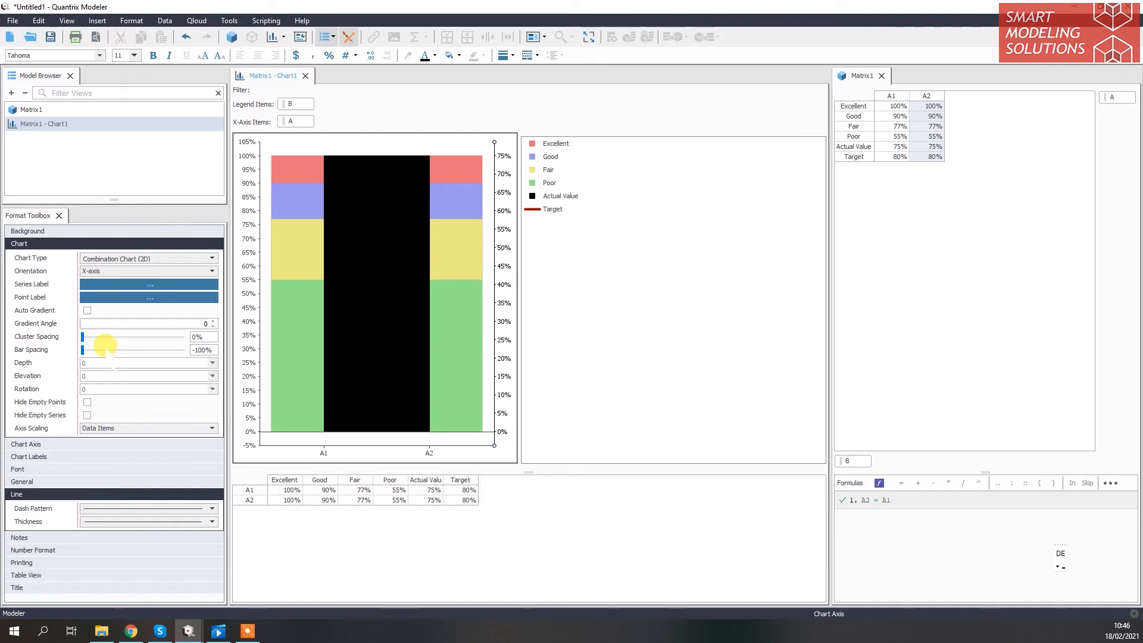
left_click(110, 444)
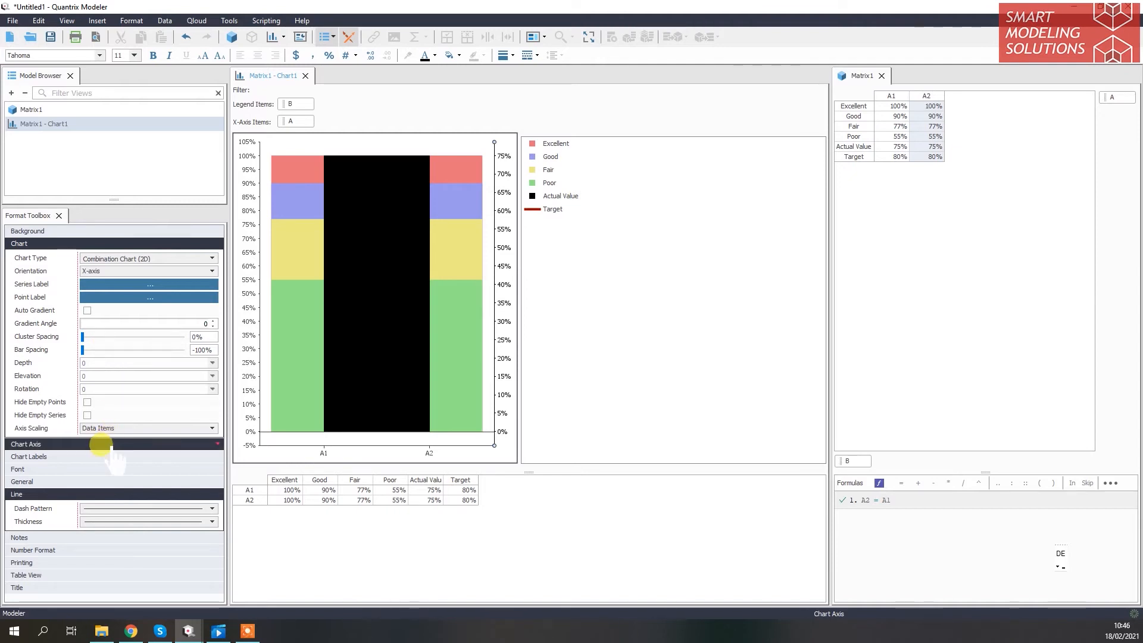
scroll(108, 473, "down", 3)
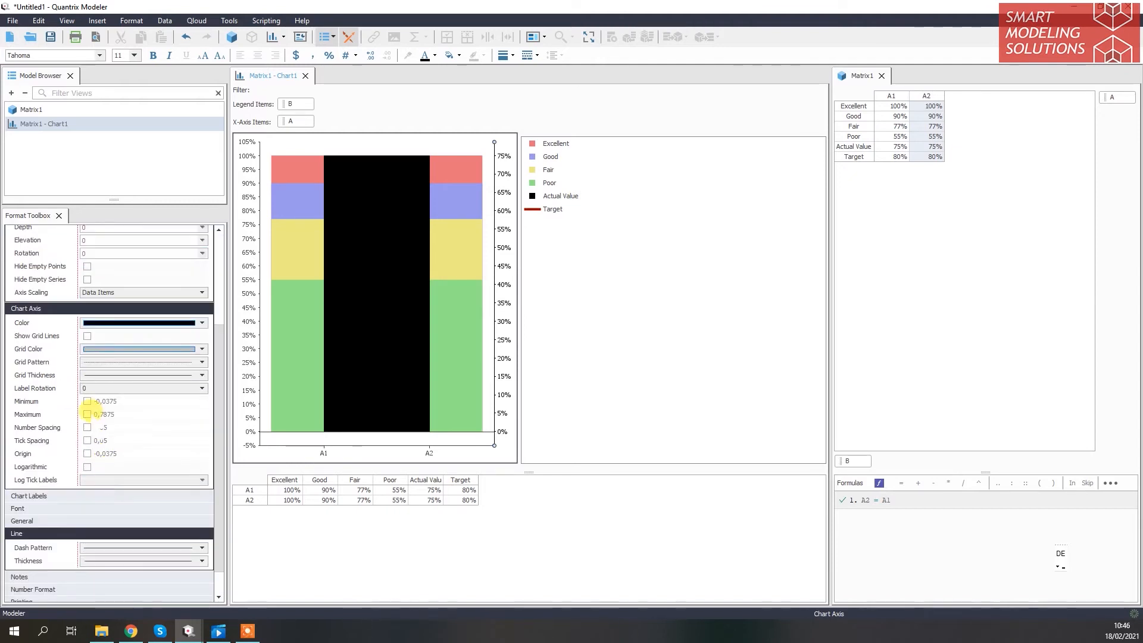
left_click(87, 402)
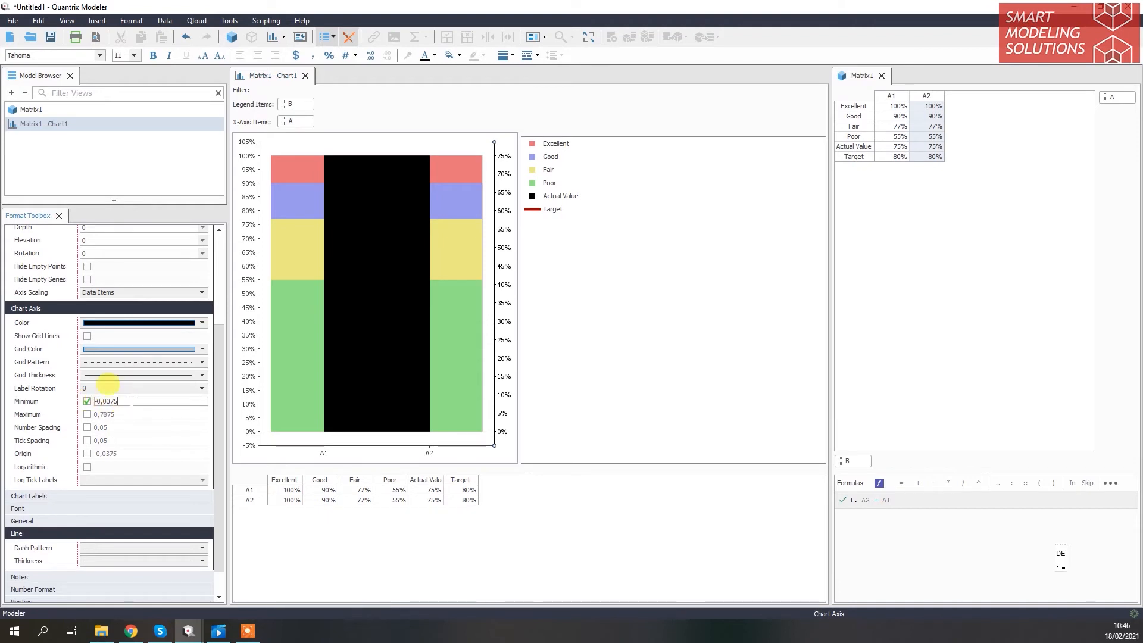
type("0")
left_click(87, 415)
type("1,")
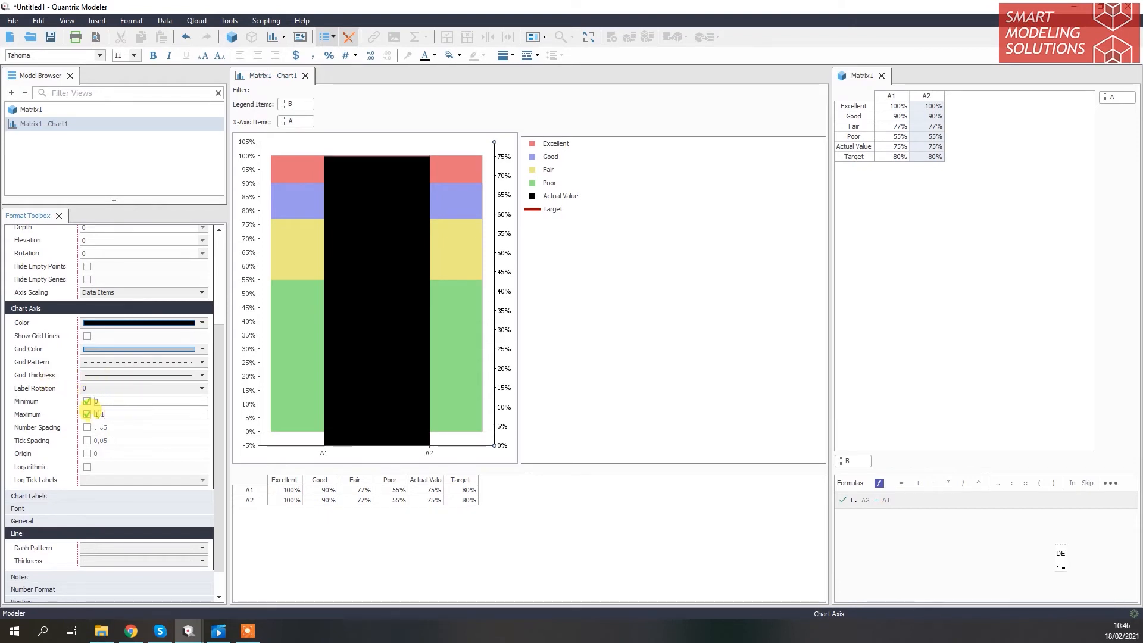
type("1")
key("Return")
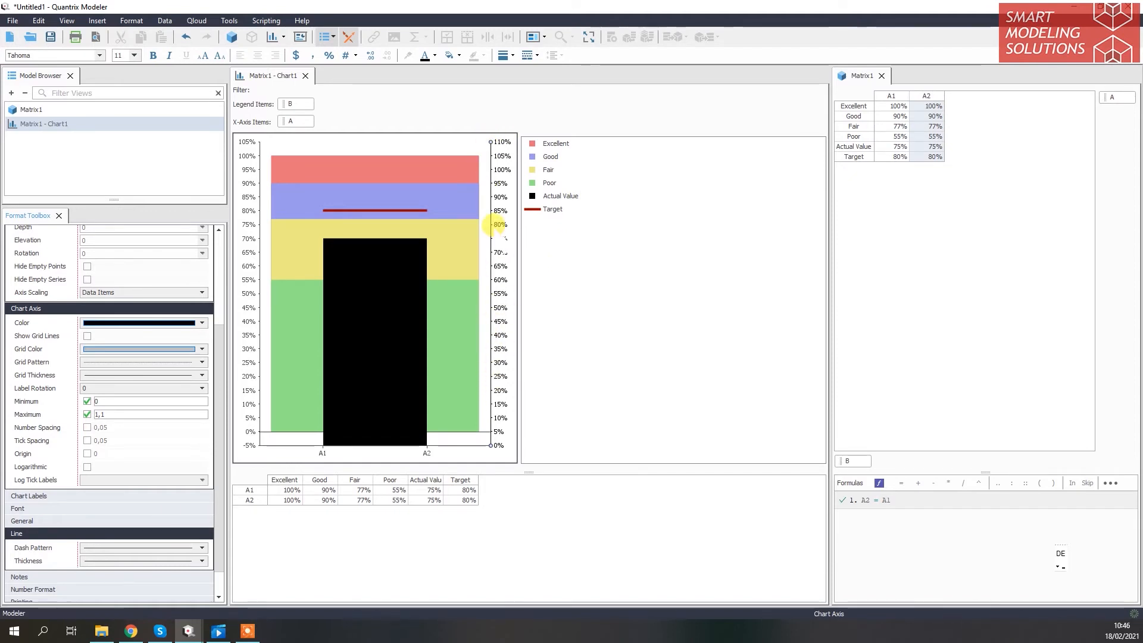
Color the chart's right axis white so that it blends into the background
left_click(435, 56)
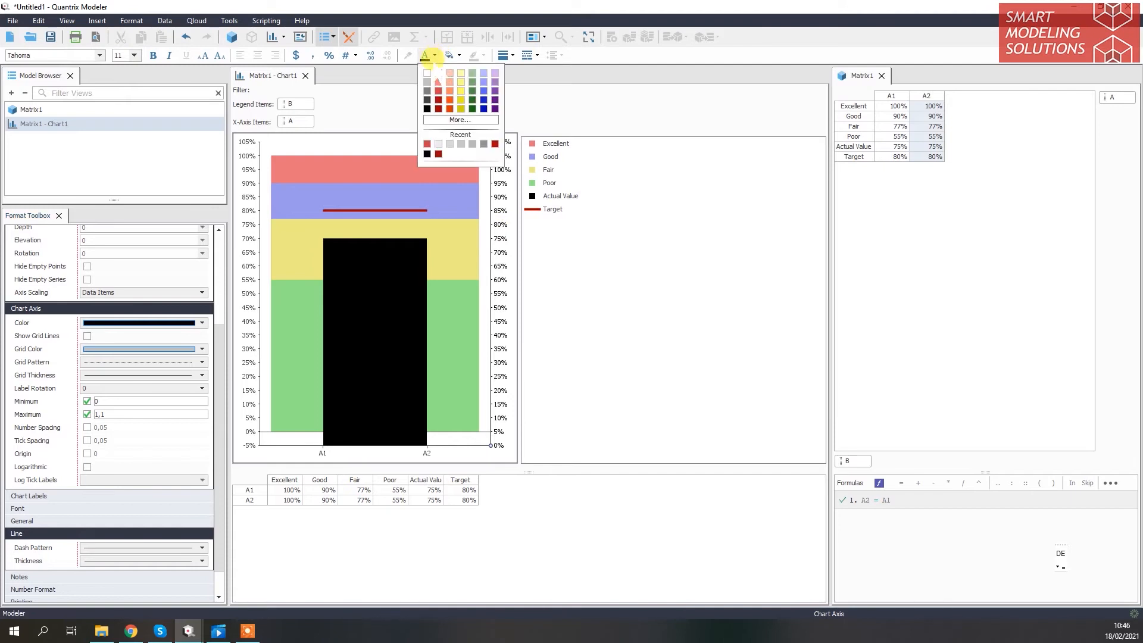
left_click(427, 76)
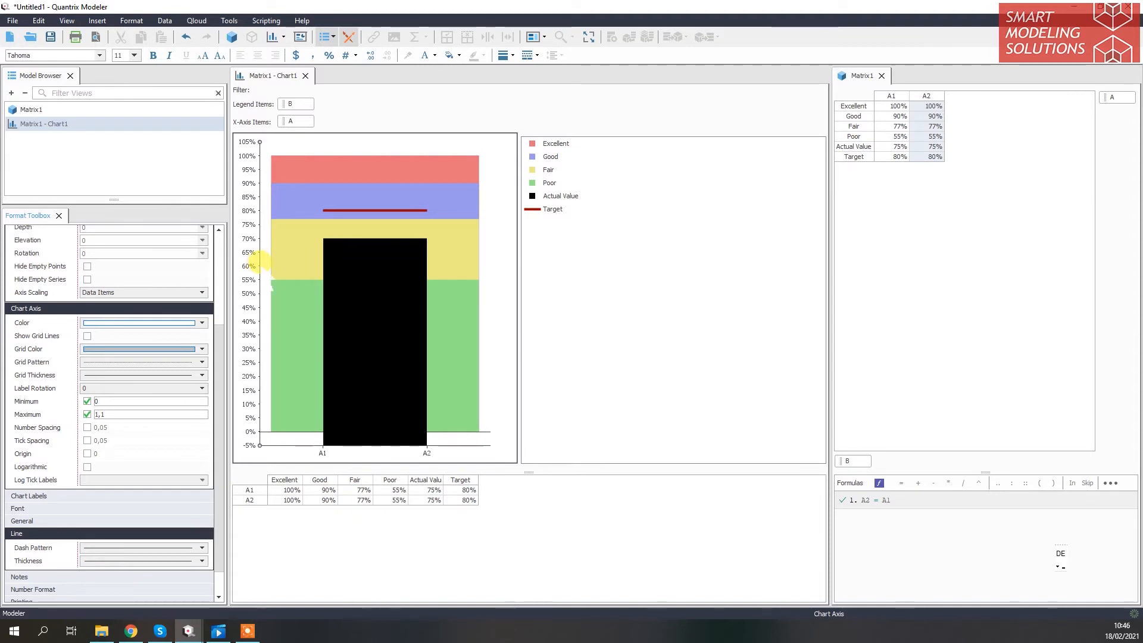
Fix the chart's left axis to a minimum of 0 and a maximum of 1,1, and color the horizontal axis white
left_click(87, 401)
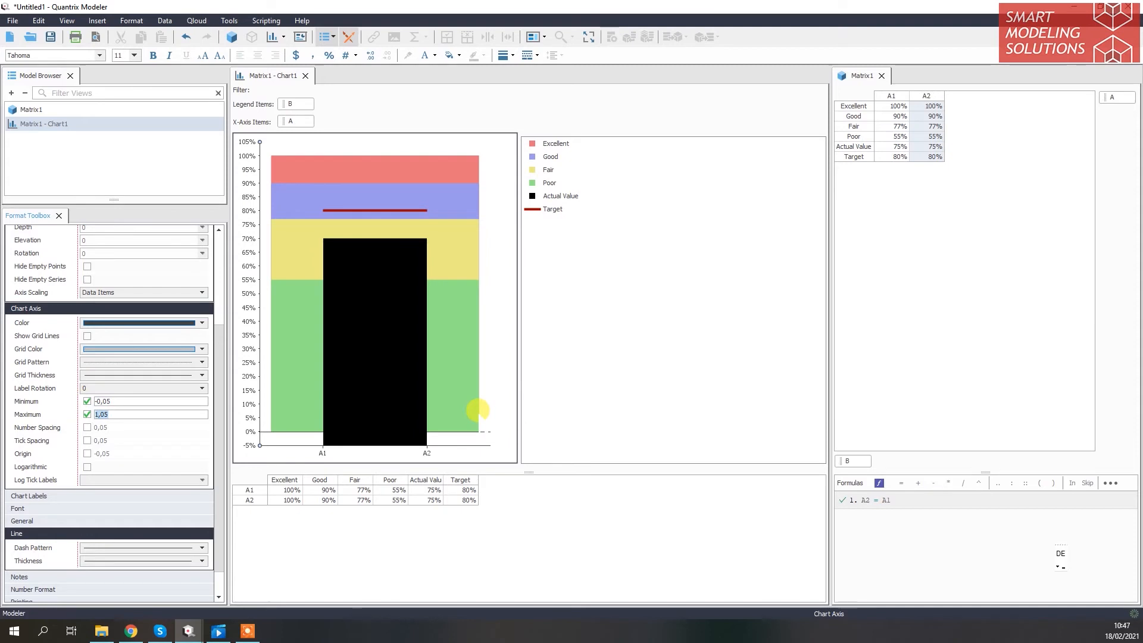
type("1,1")
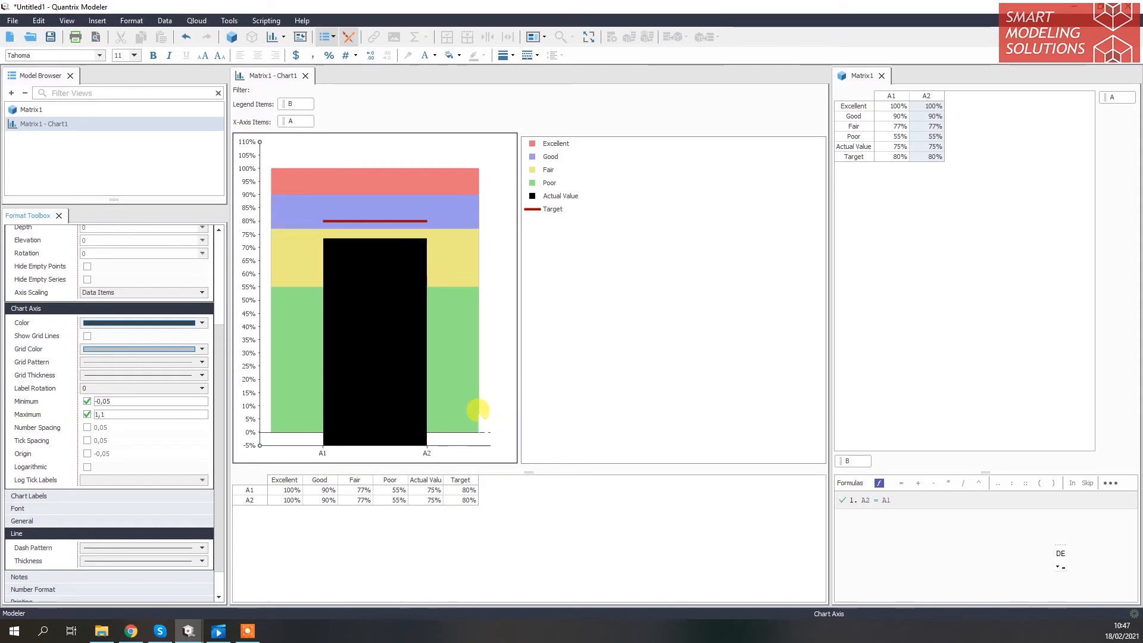
left_click_drag(145, 401, 68, 400)
type("0")
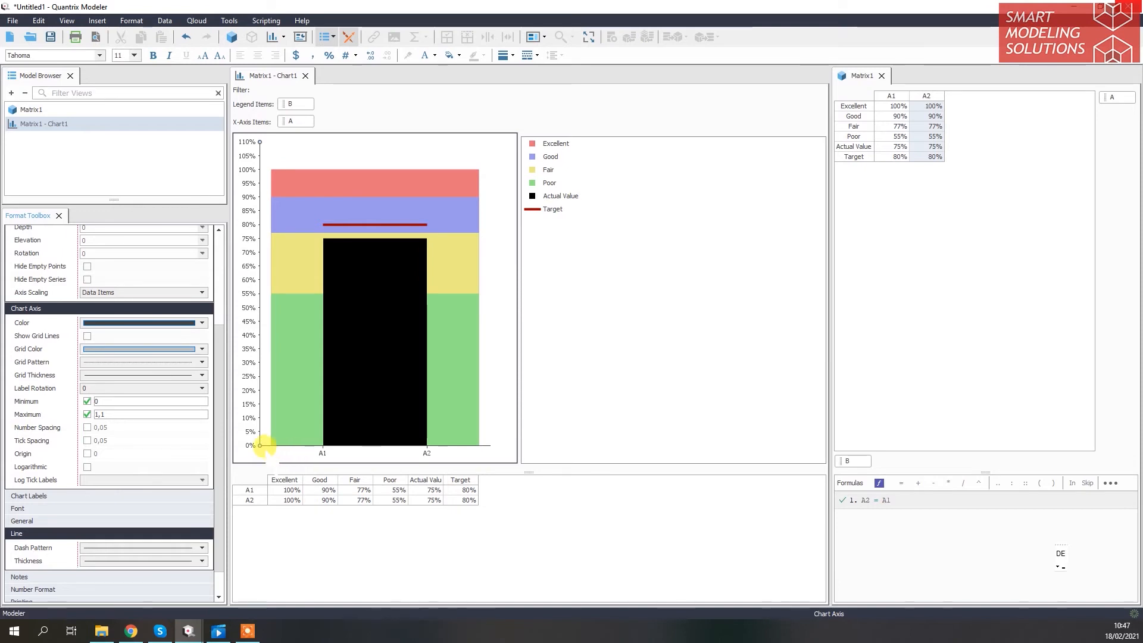
left_click(263, 445)
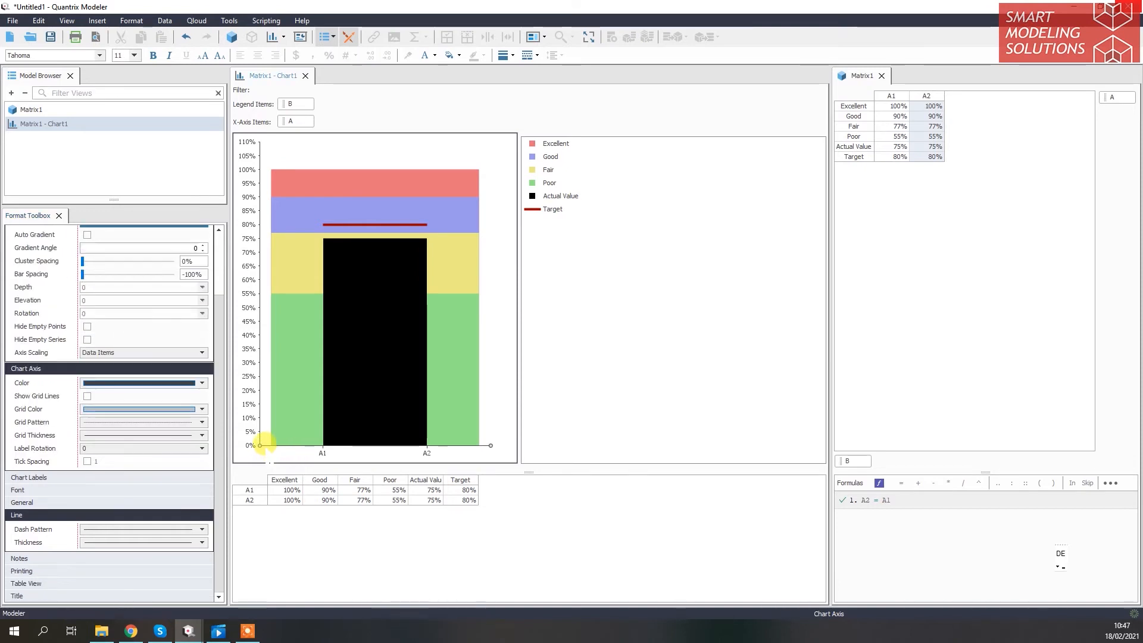
left_click(424, 56)
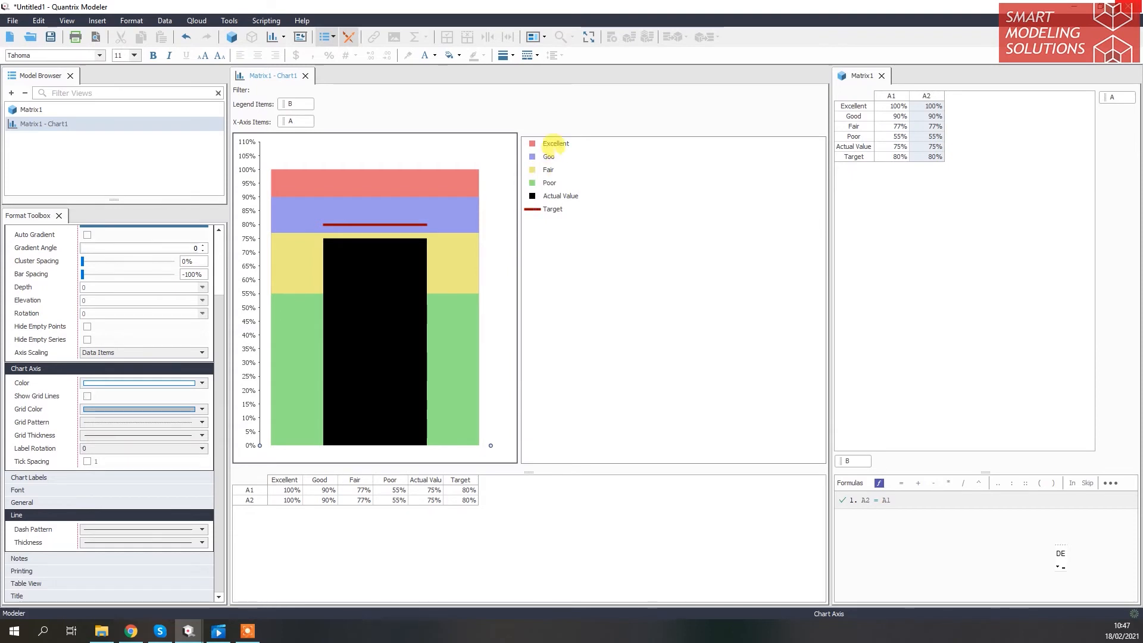
Fill the Excellent band with a very light gray from the custom color palette
left_click(555, 145)
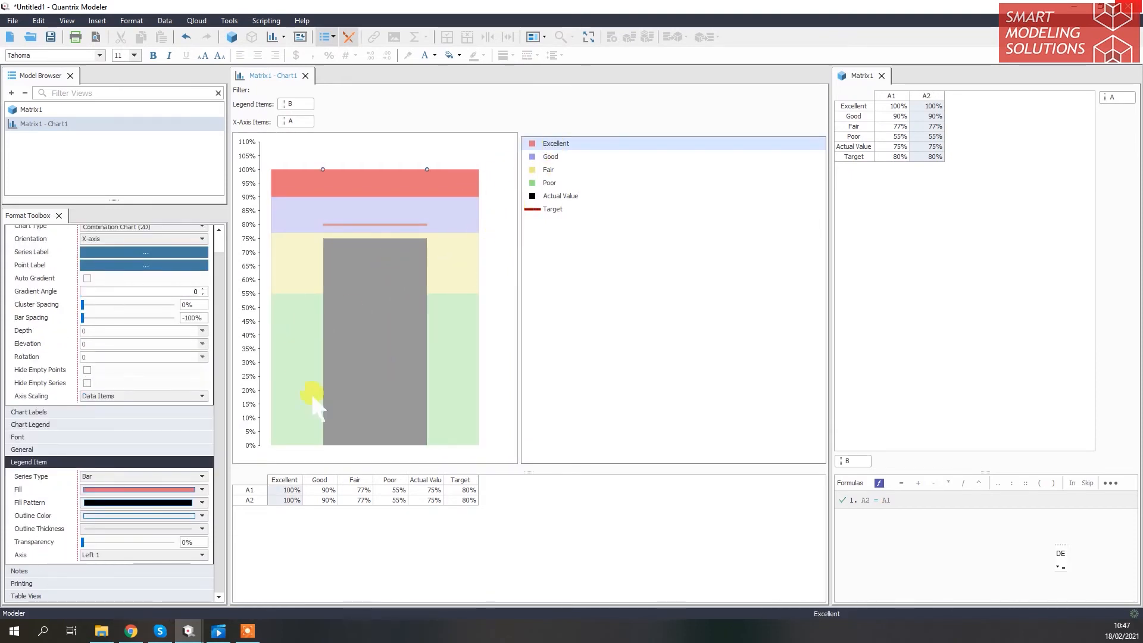
left_click(202, 489)
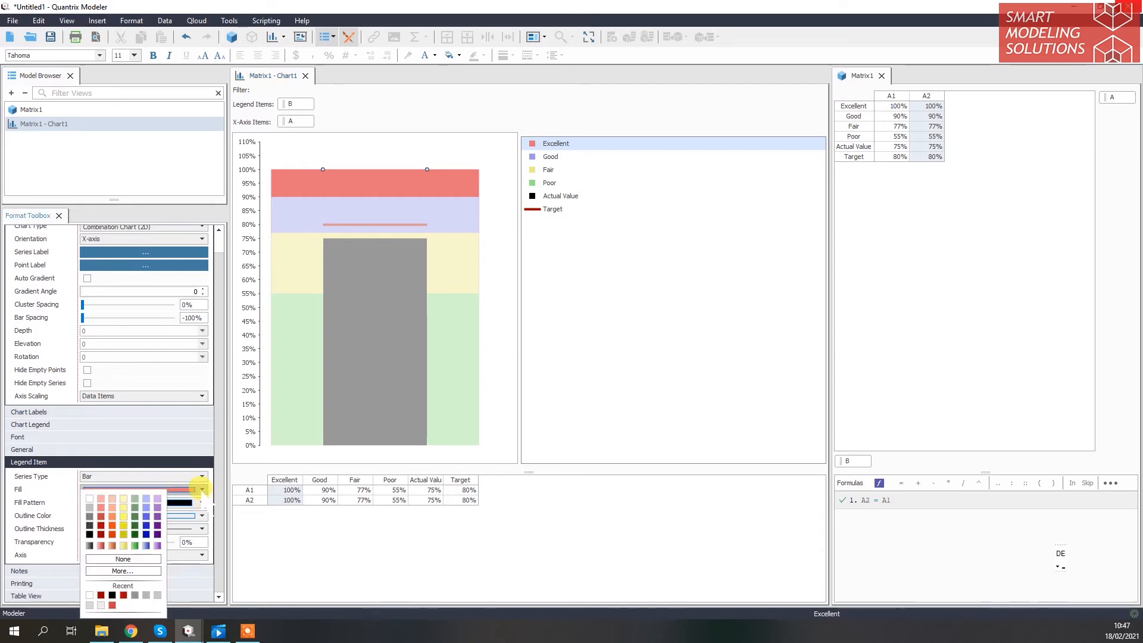
left_click(123, 570)
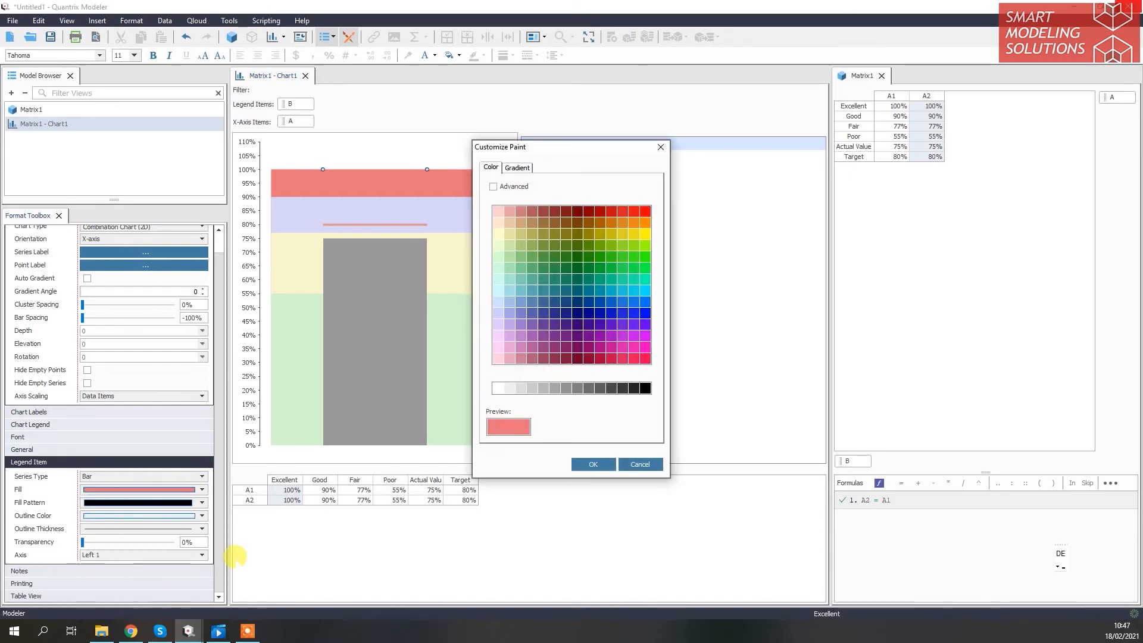
left_click(520, 389)
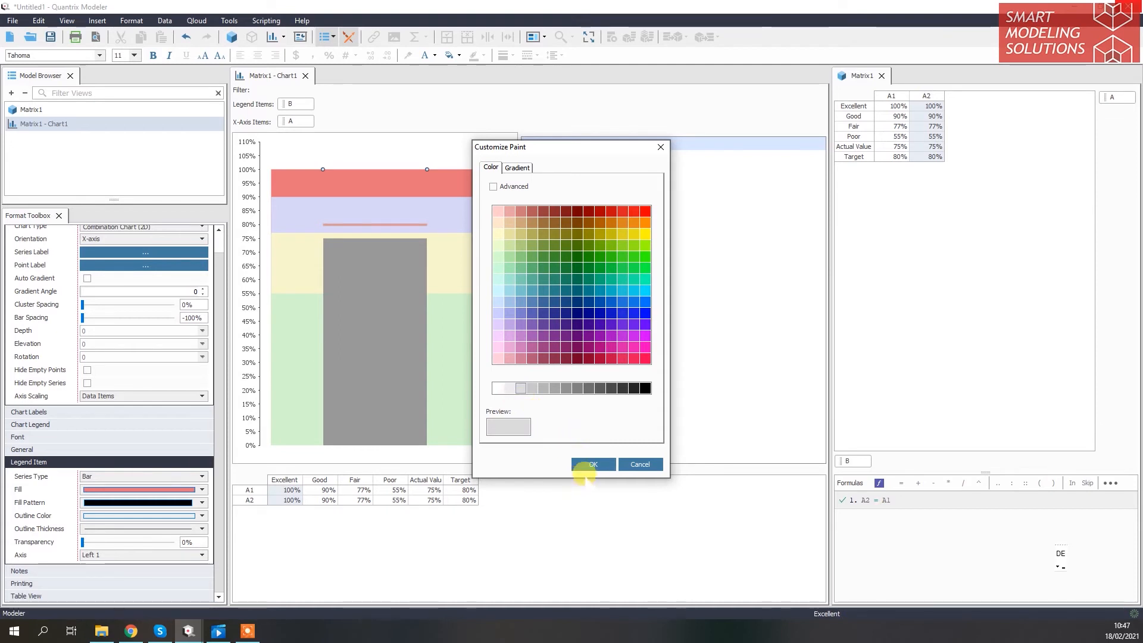
left_click(594, 465)
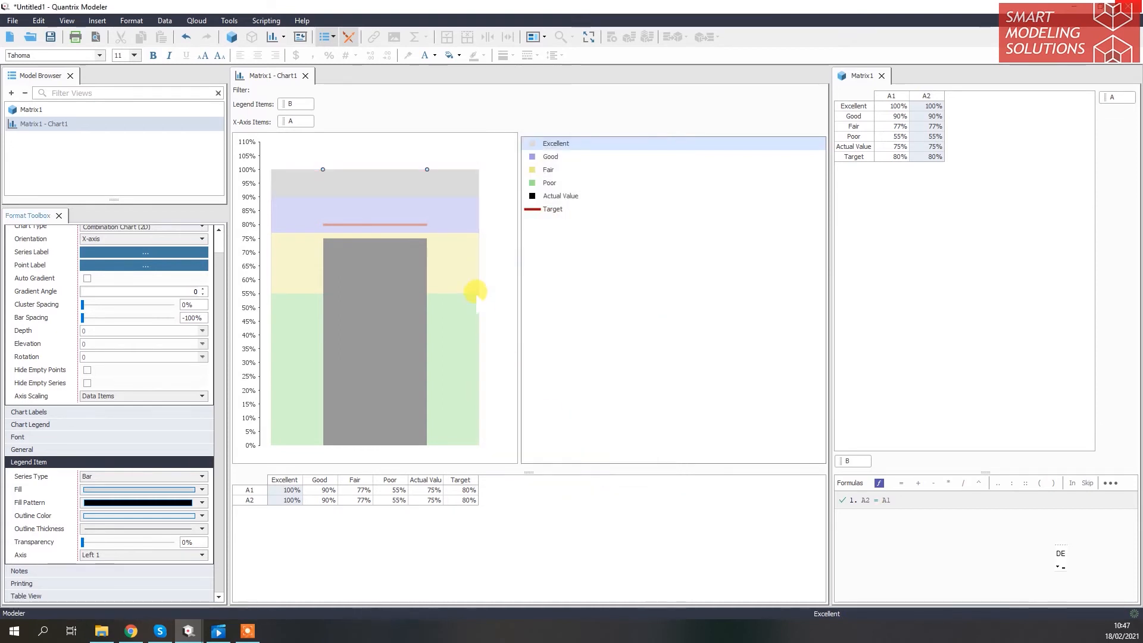
Fill the Good band with a light gray one shade darker than the Excellent band
left_click(464, 220)
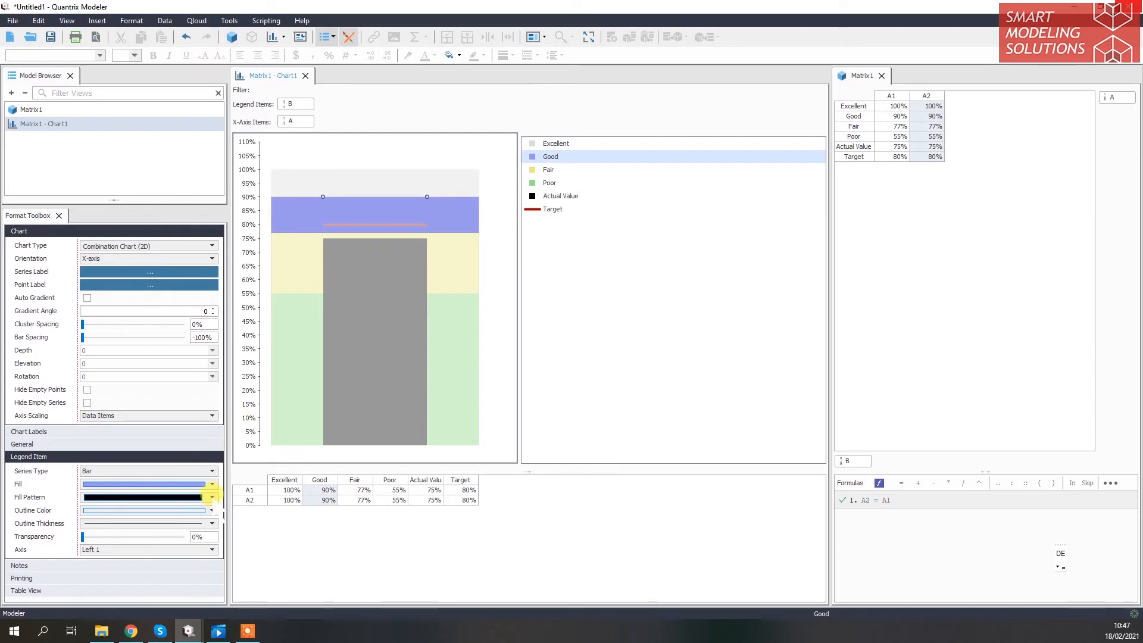
left_click(211, 484)
left_click(119, 571)
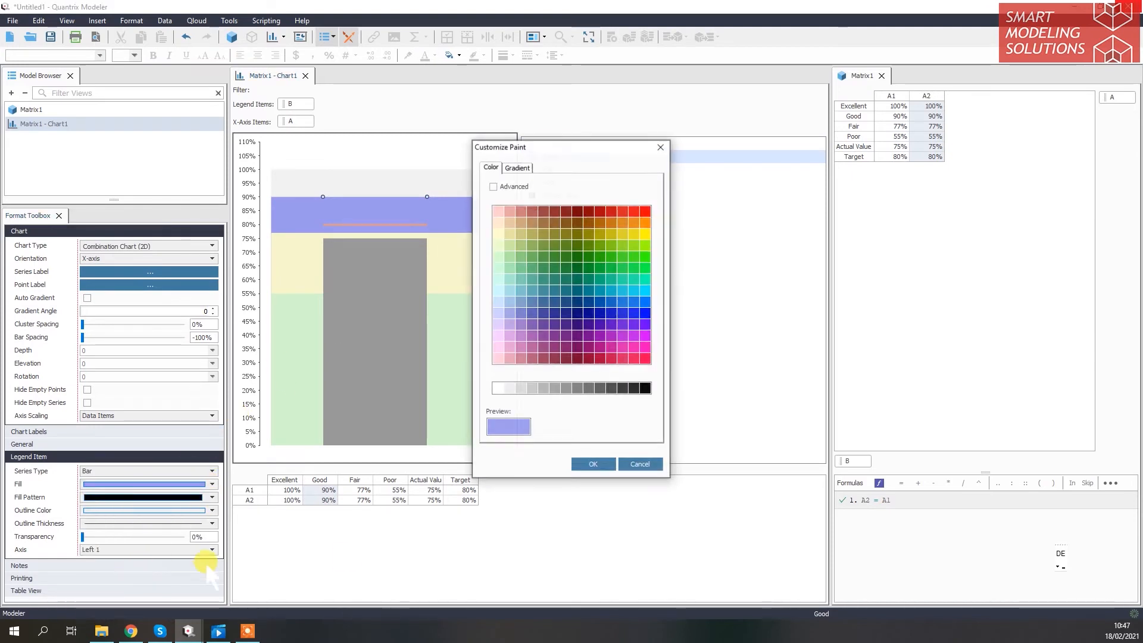
left_click(523, 387)
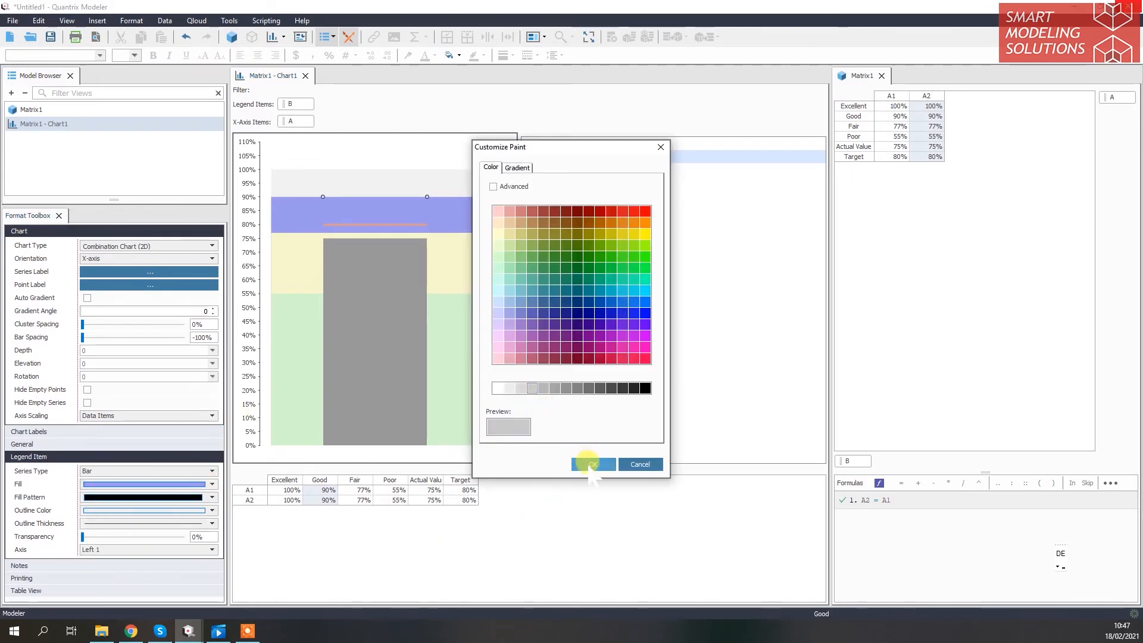
left_click(594, 465)
Fill the Fair band with a medium gray, darker than the Good band
left_click(470, 269)
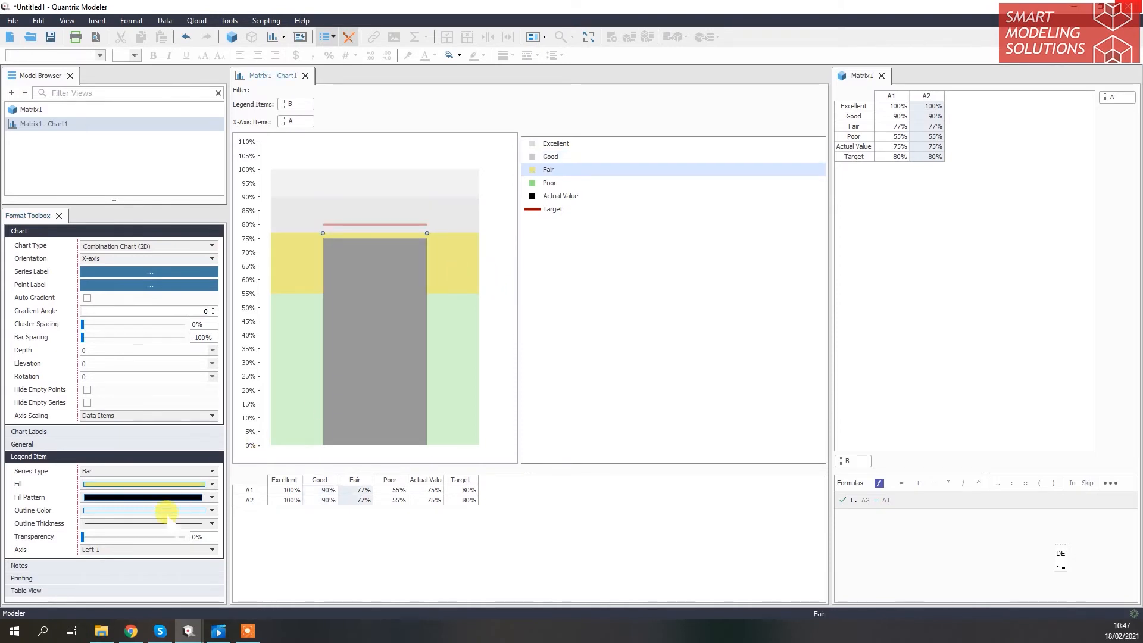
left_click(211, 484)
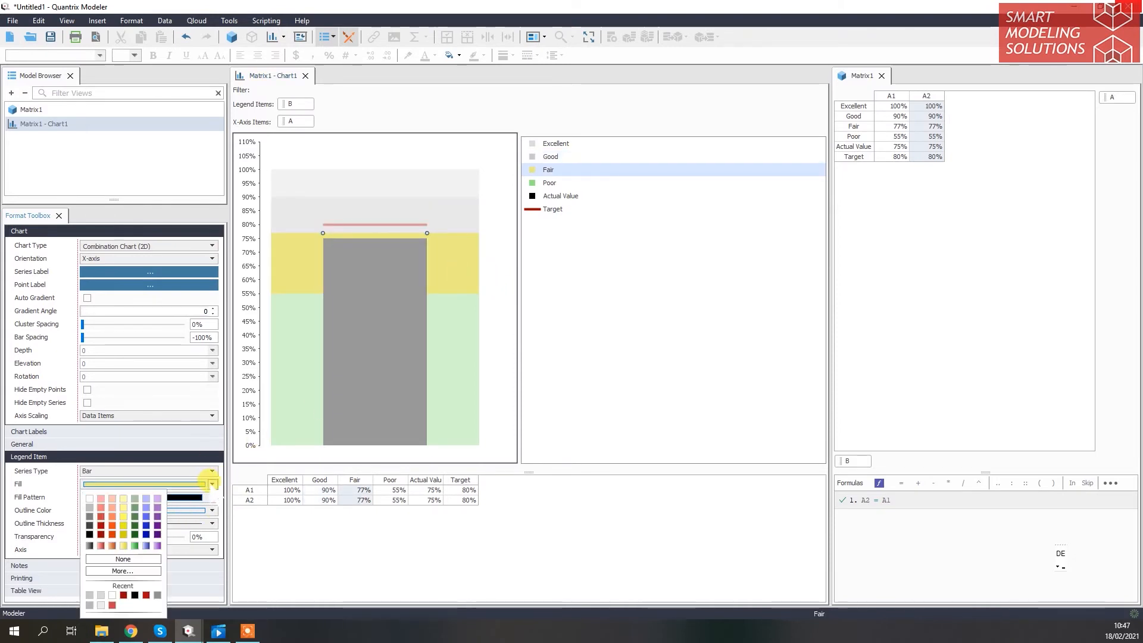
left_click(132, 571)
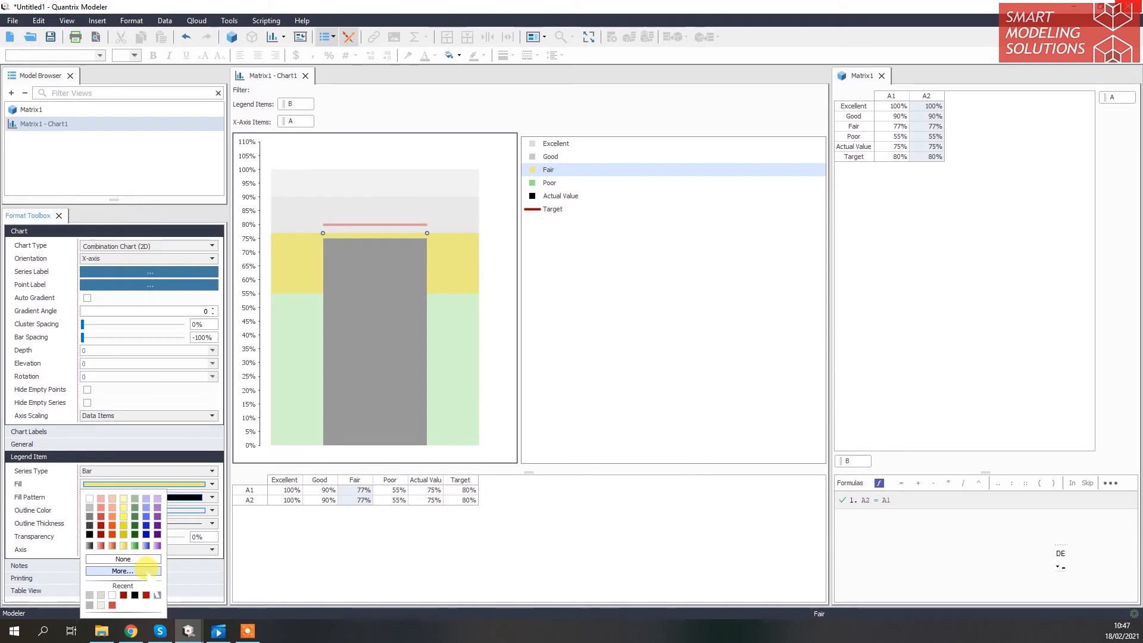
left_click(560, 389)
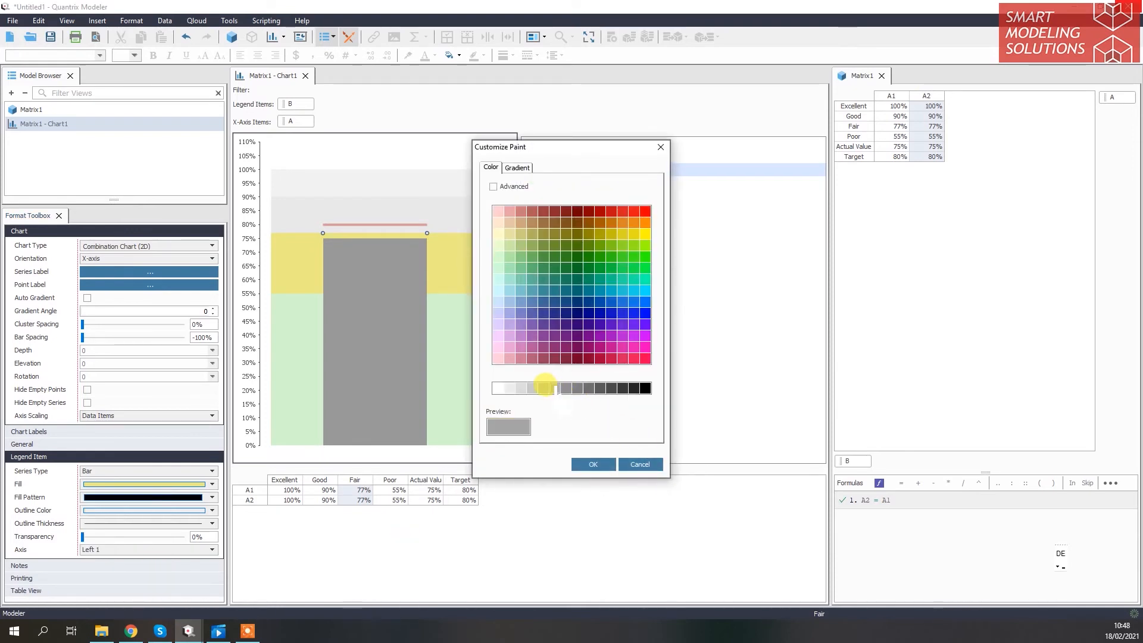
left_click(581, 464)
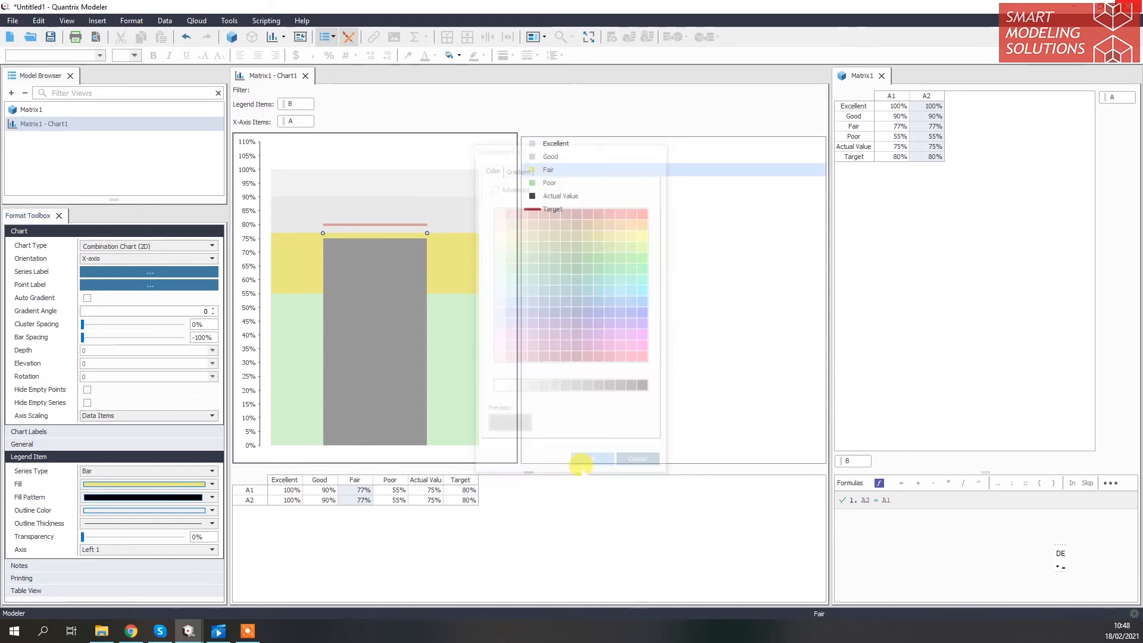
Fill the Poor band with a dark gray, the darkest of the four rating bands
left_click(456, 326)
left_click(212, 484)
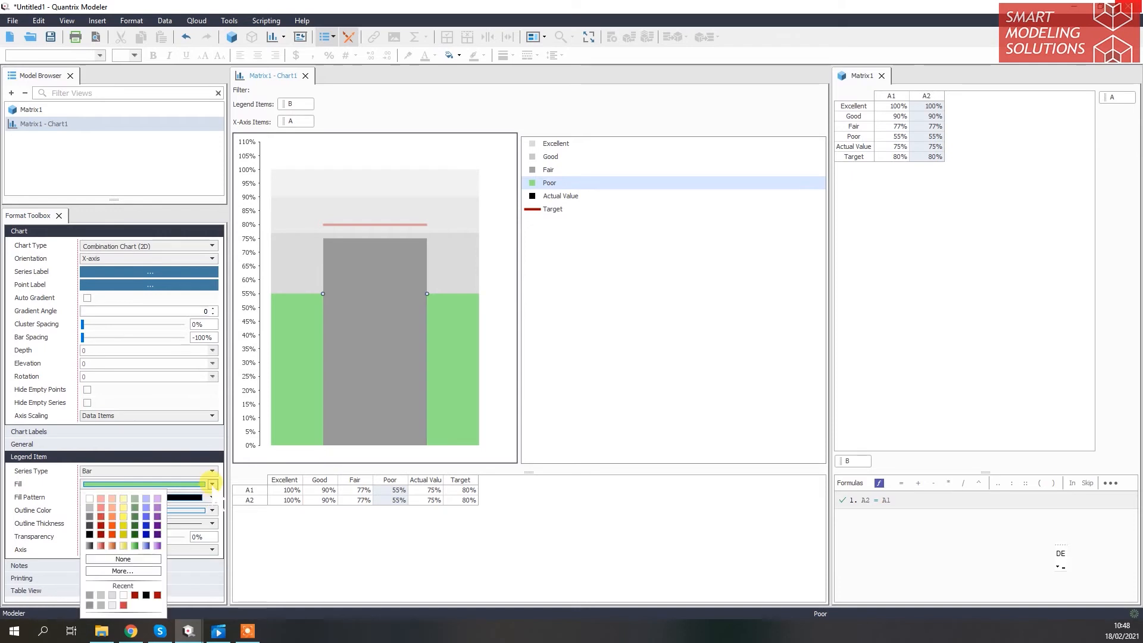
left_click(148, 570)
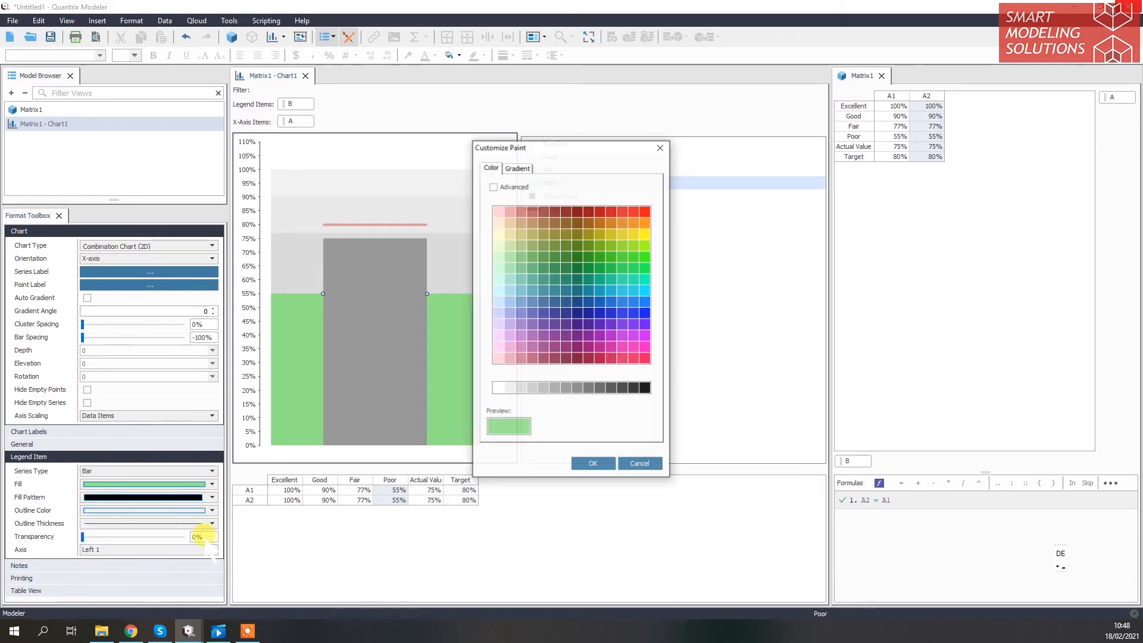
left_click(568, 388)
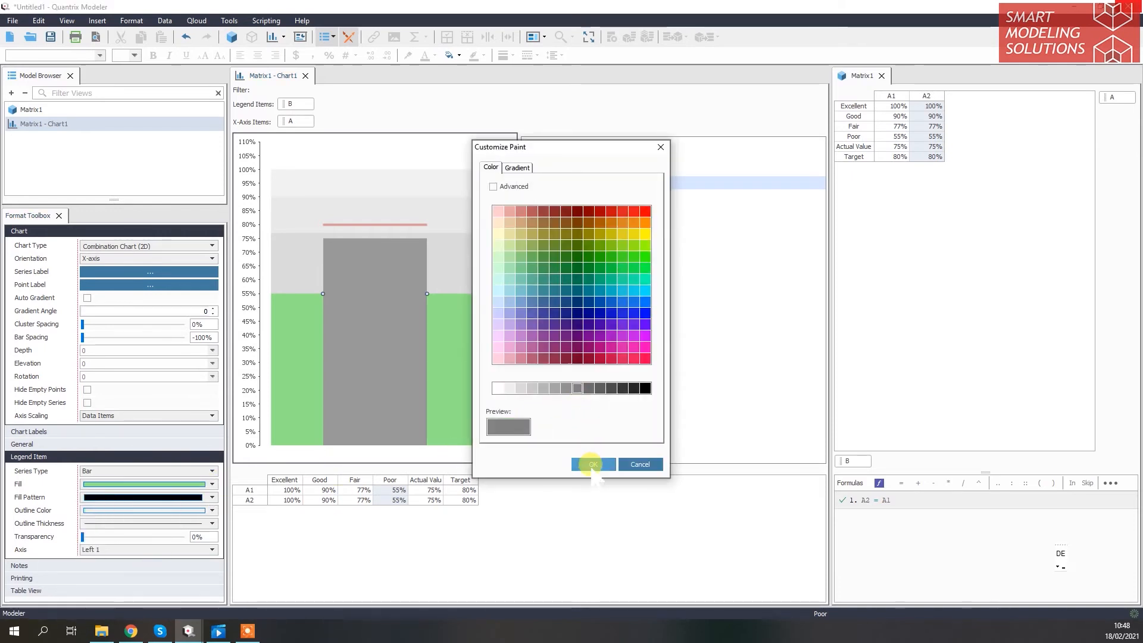
left_click(594, 465)
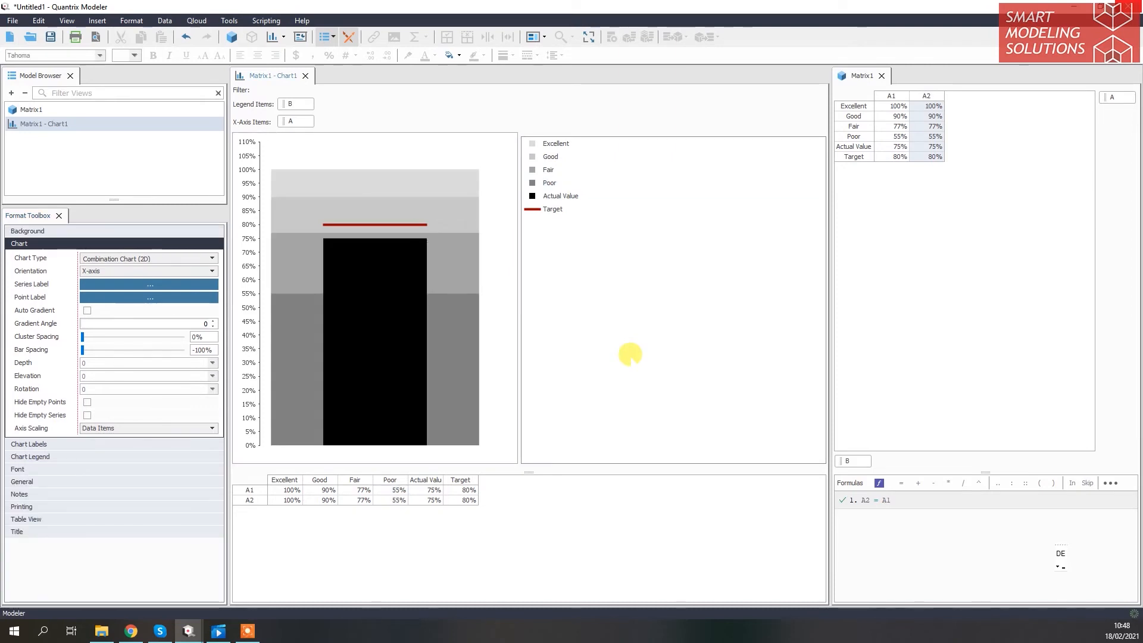
Make the red Target line slightly thicker by choosing a heavier line thickness
left_click(535, 210)
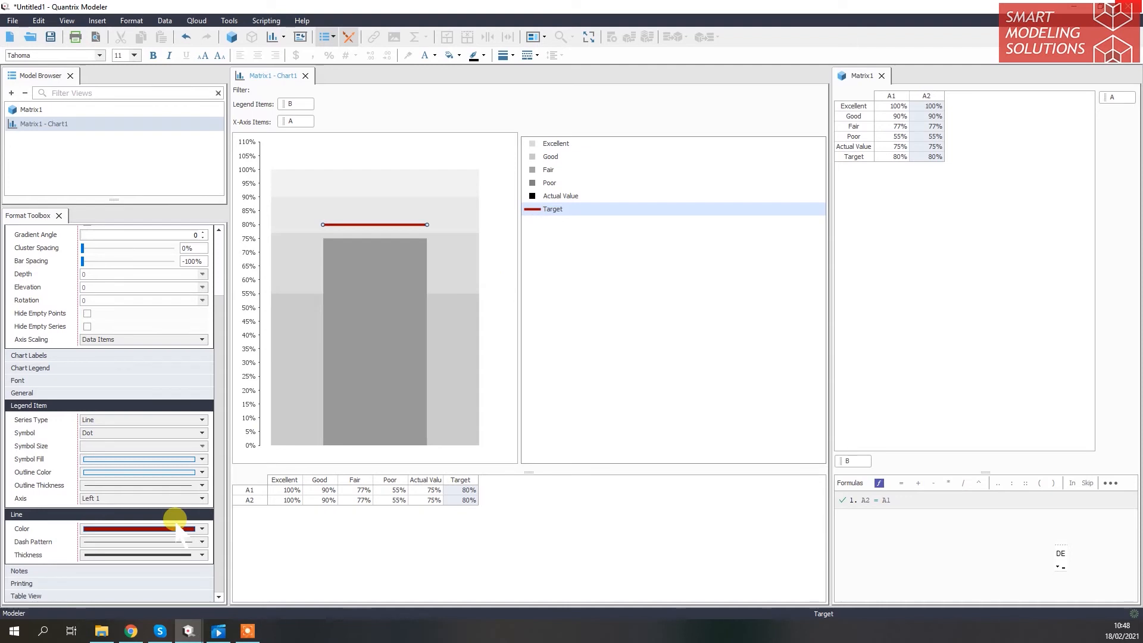
left_click(171, 555)
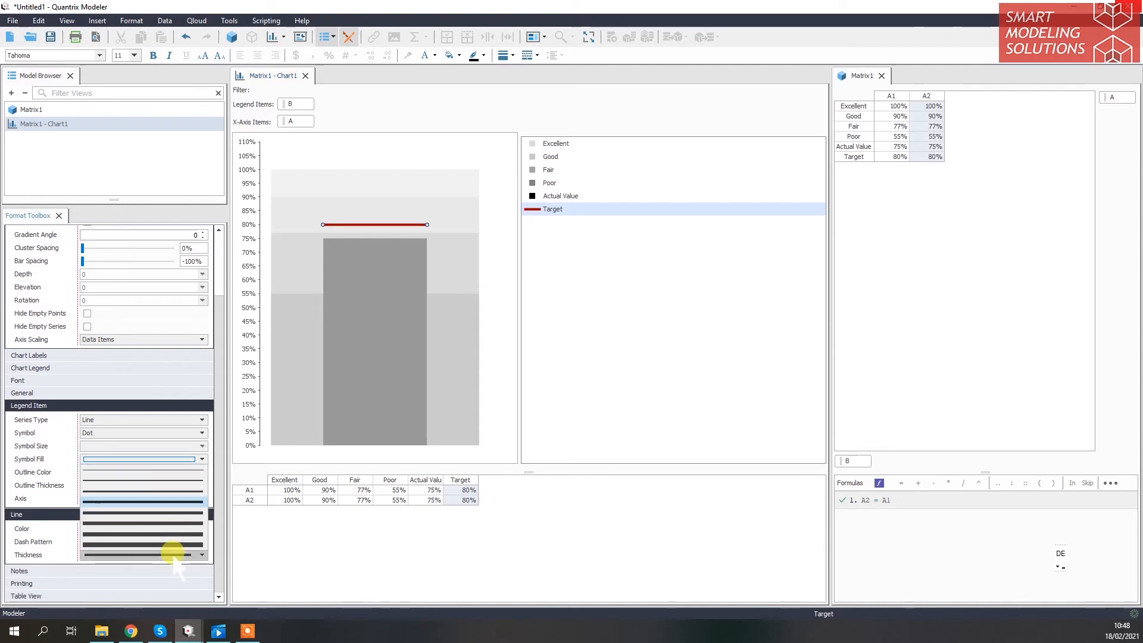
left_click(173, 512)
left_click(606, 258)
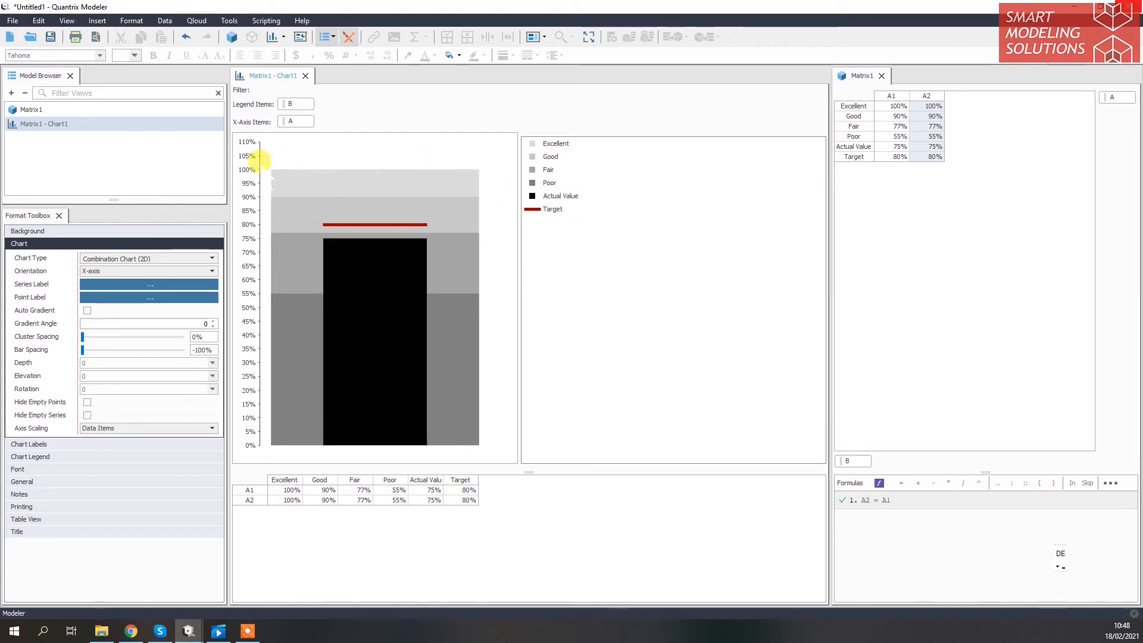
Format the left axis with a fixed number spacing of 0,05, a dash pattern of None and a gray color
left_click(260, 159)
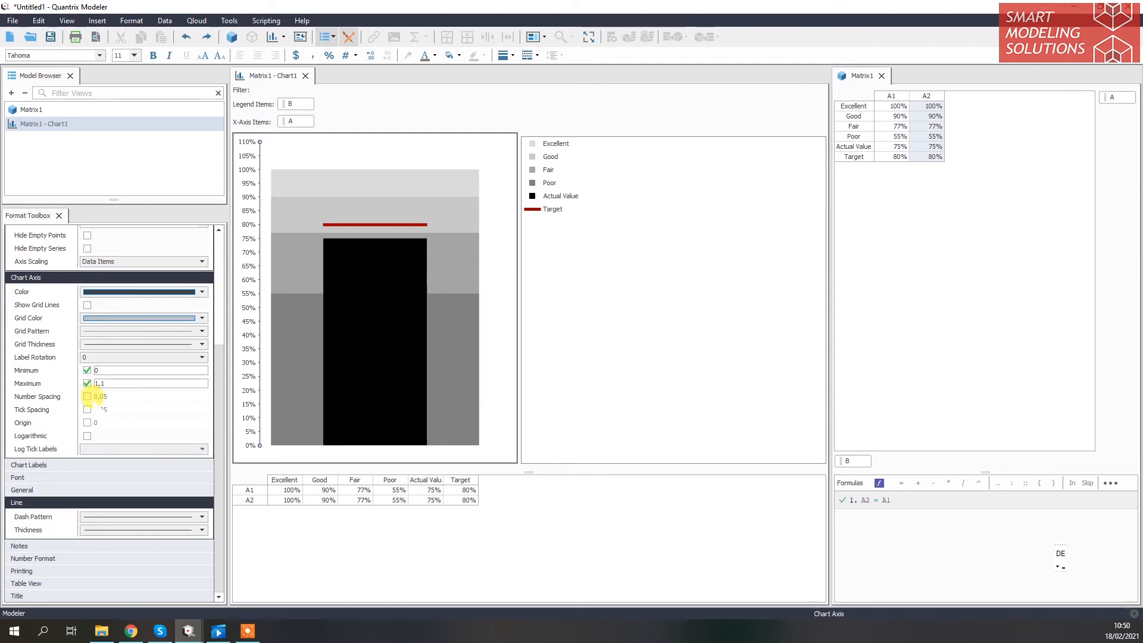
left_click(87, 396)
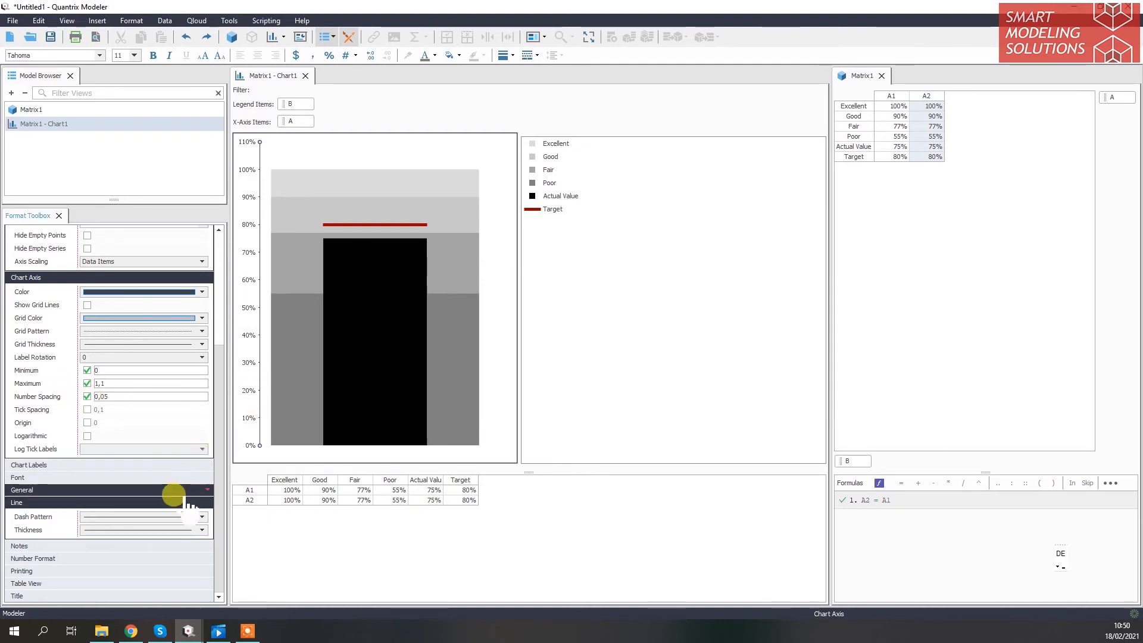
left_click(185, 517)
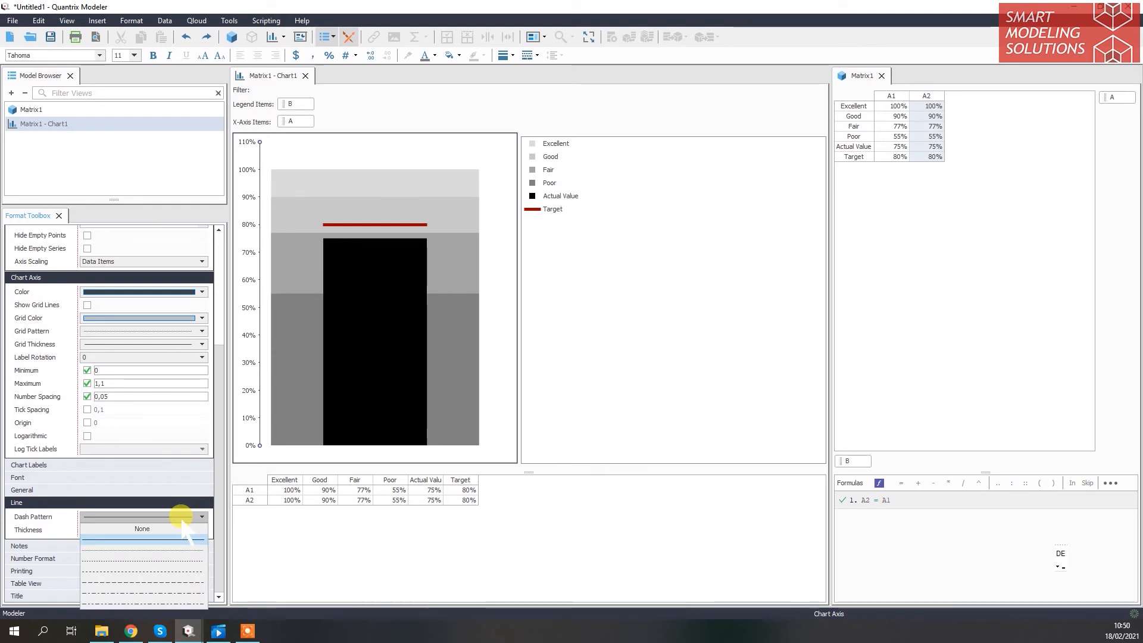
left_click(178, 529)
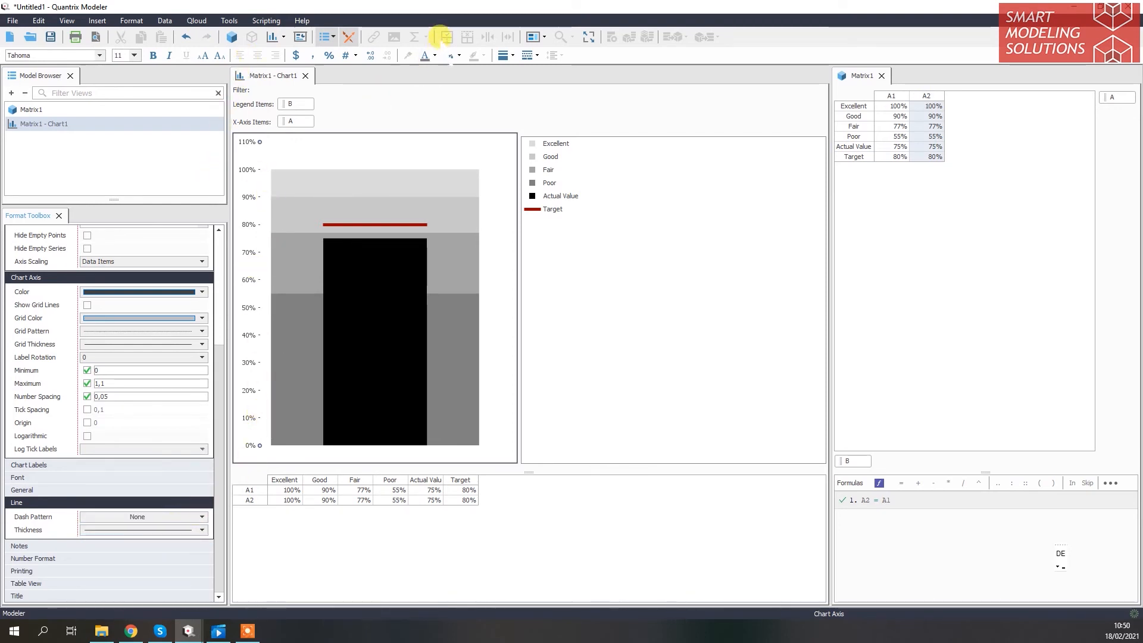
left_click(426, 55)
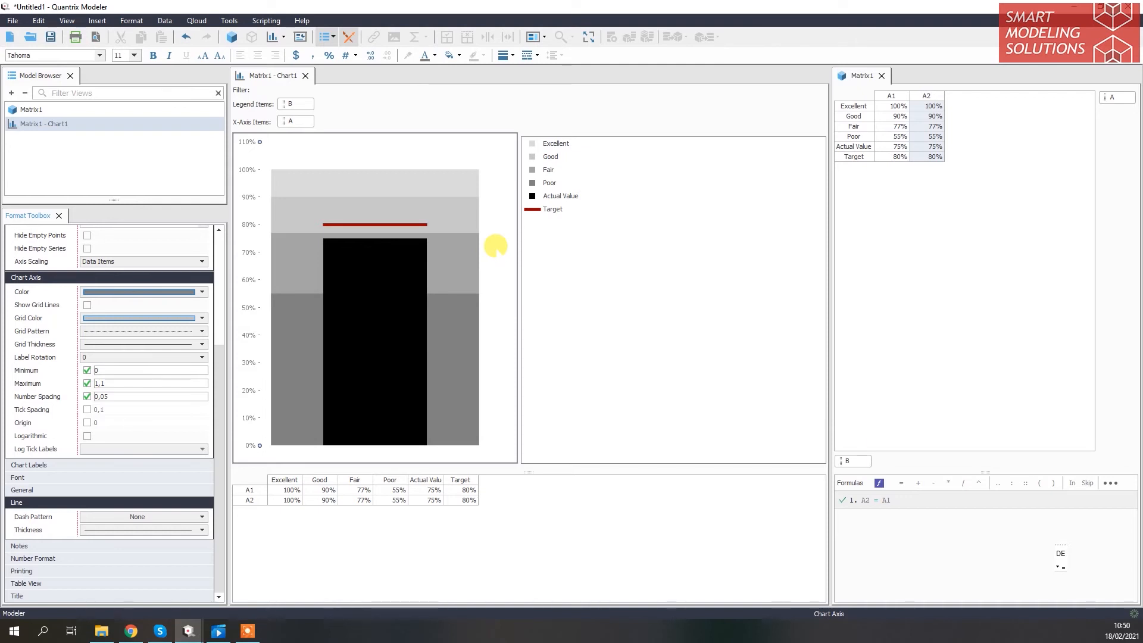
Thicken the red Target line to the second-heaviest line thickness and deselect it
left_click(552, 209)
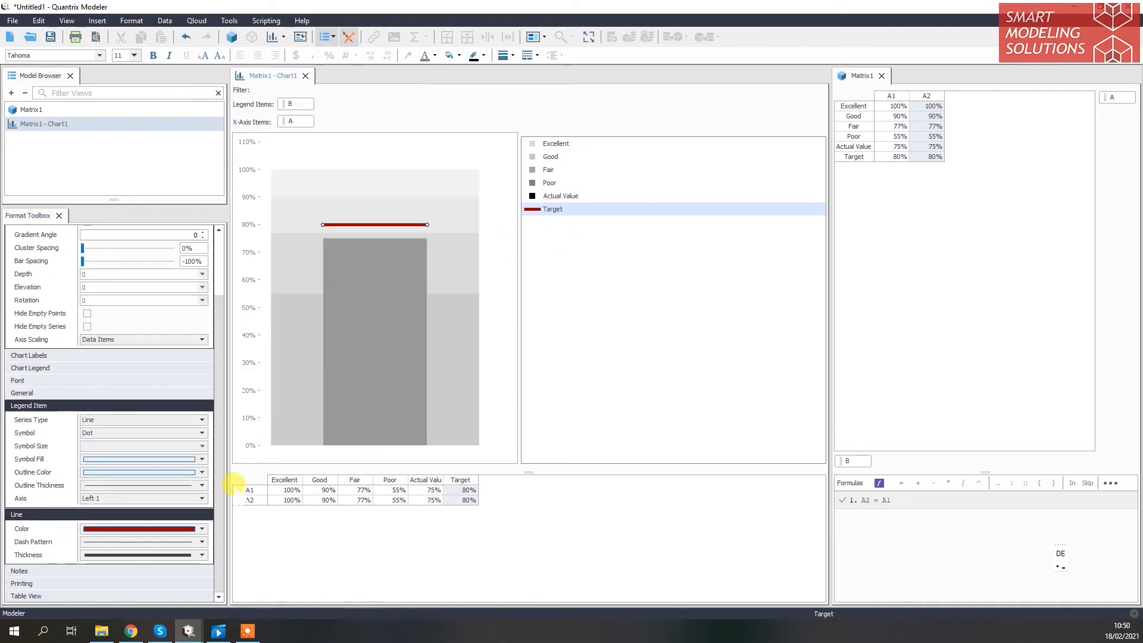
left_click(203, 555)
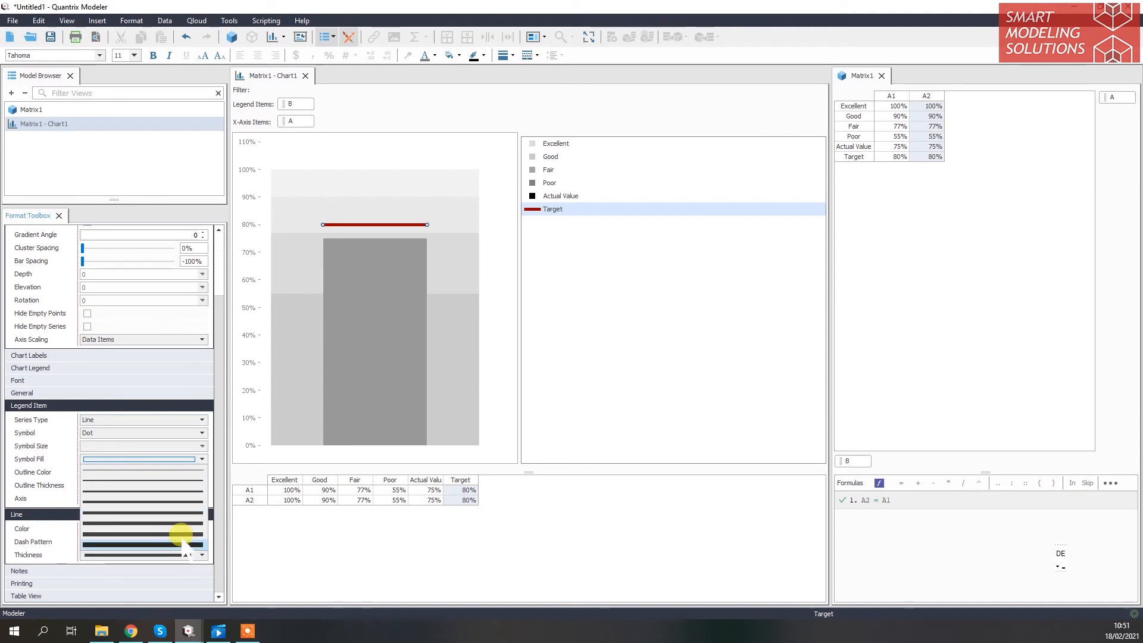
left_click(184, 524)
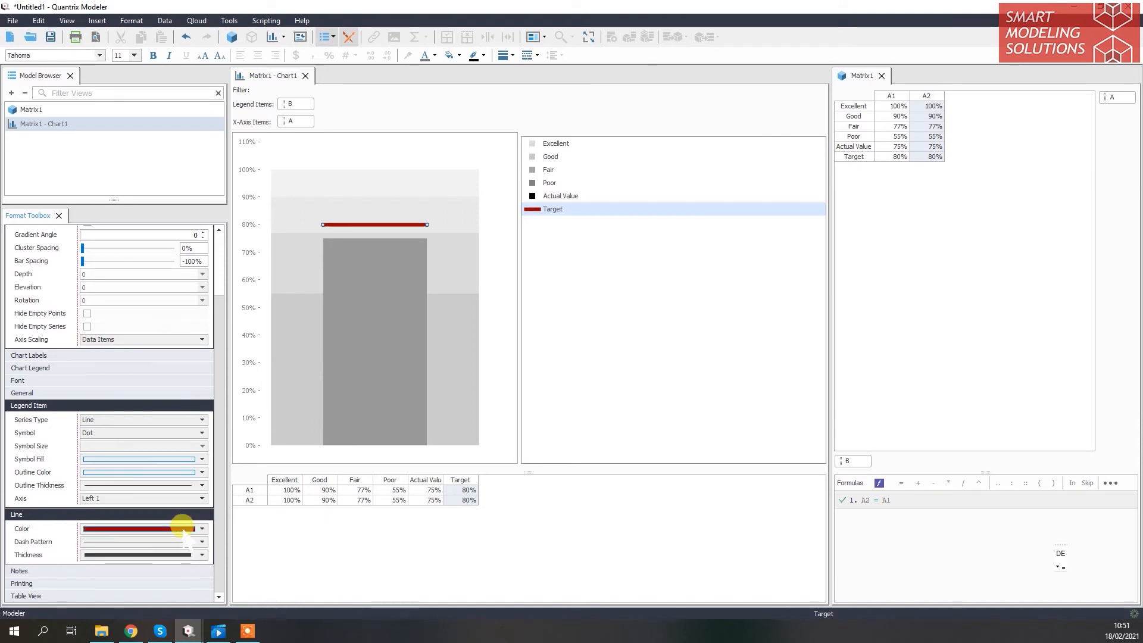
left_click(181, 555)
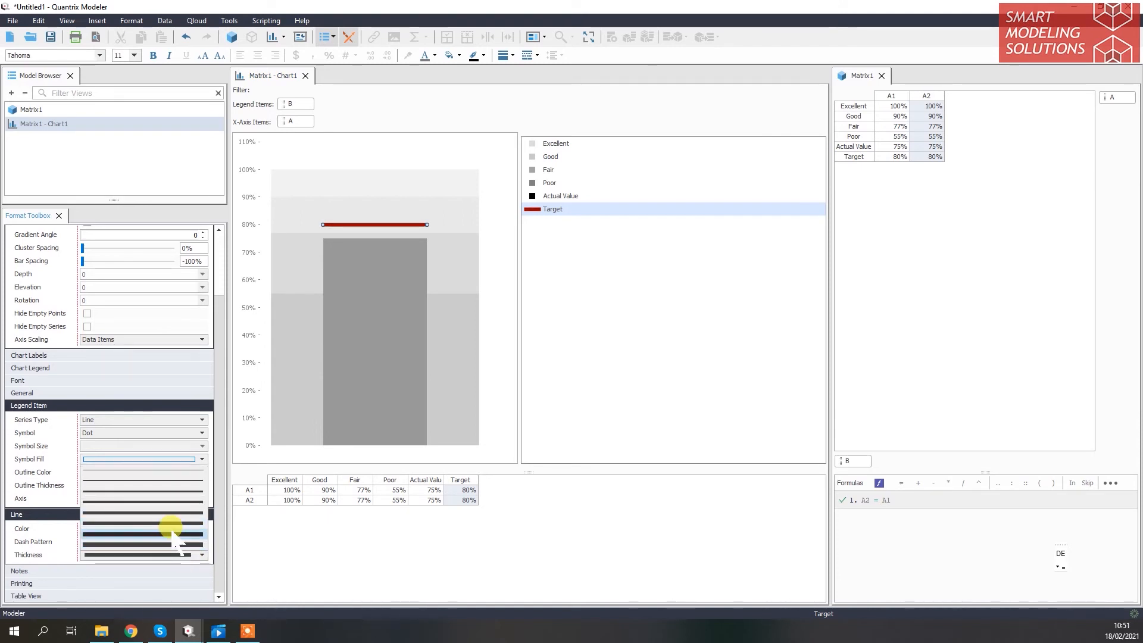
left_click(174, 534)
left_click(658, 239)
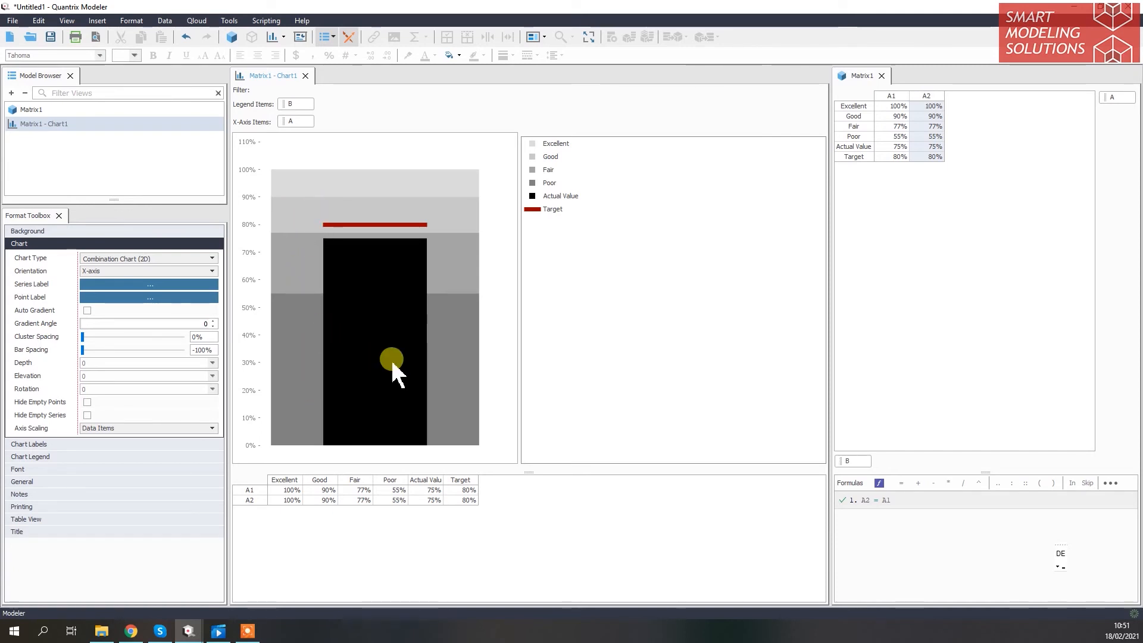
Switch the chart's orientation to Y-axis and widen the chart area
mouse_move(393, 363)
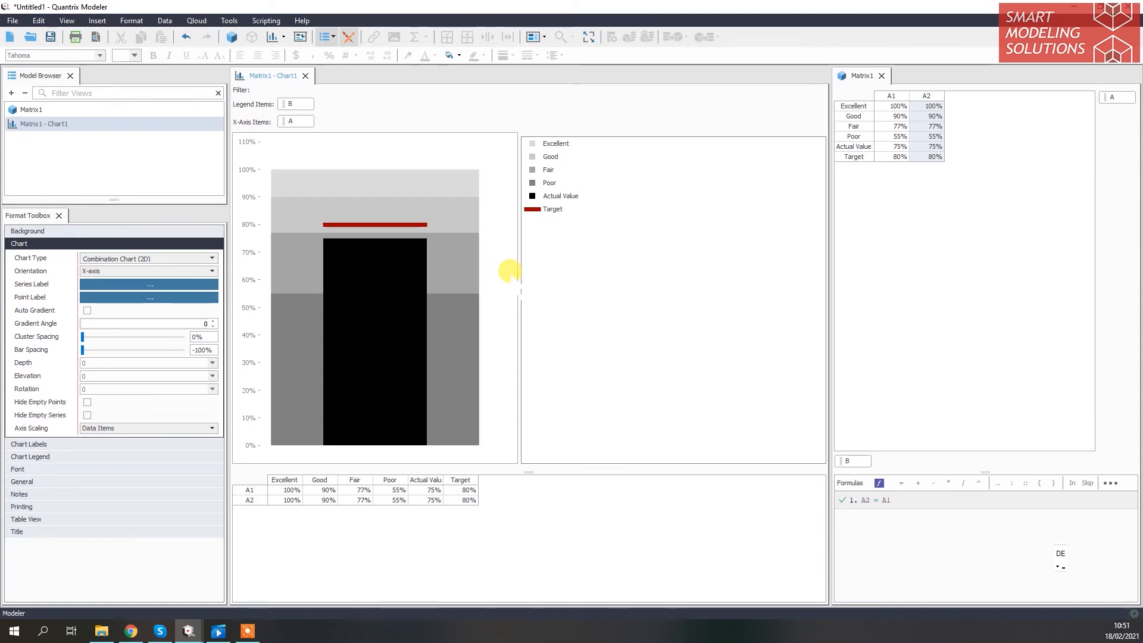
left_click(206, 271)
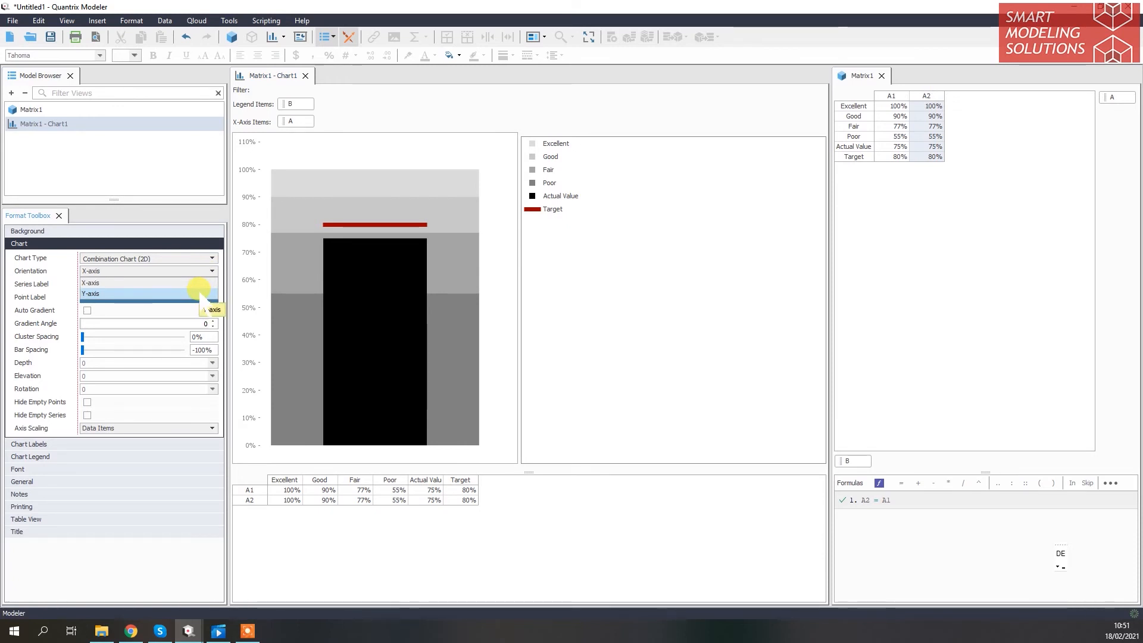
left_click(201, 294)
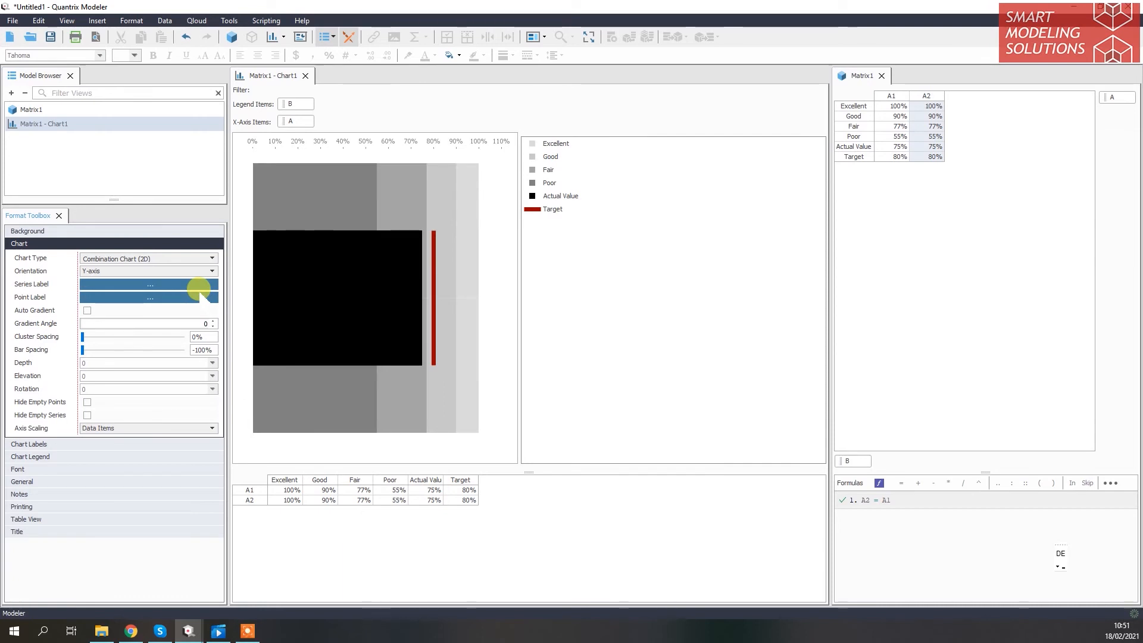
left_click_drag(521, 214, 660, 217)
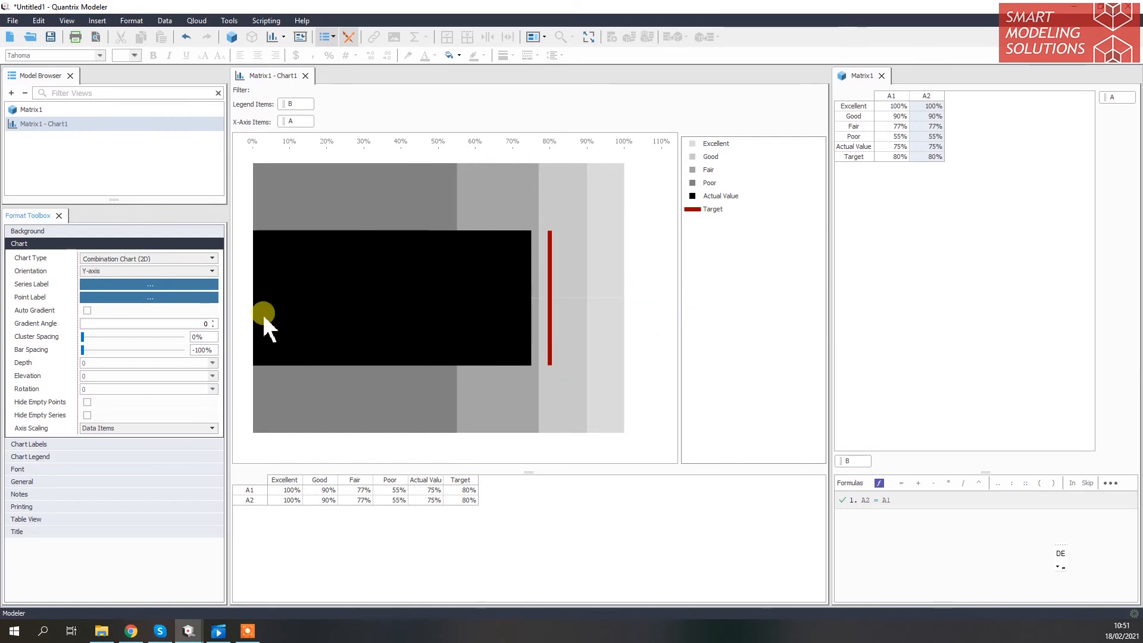
Return the chart's orientation to X-axis and narrow the chart area
left_click(210, 271)
left_click(193, 284)
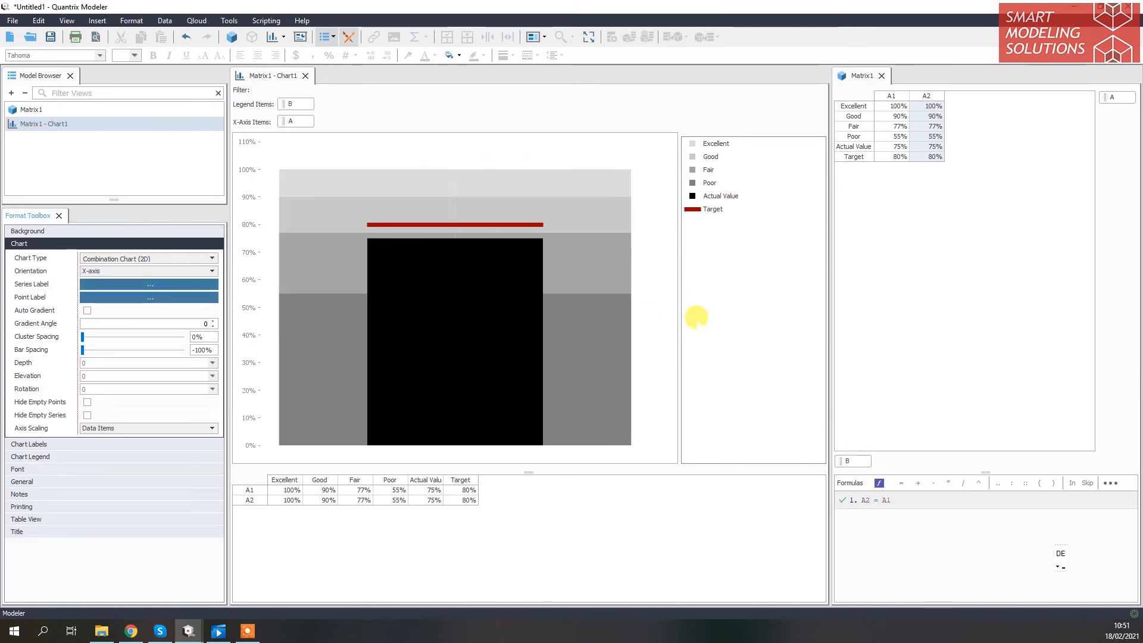
left_click_drag(680, 297, 467, 308)
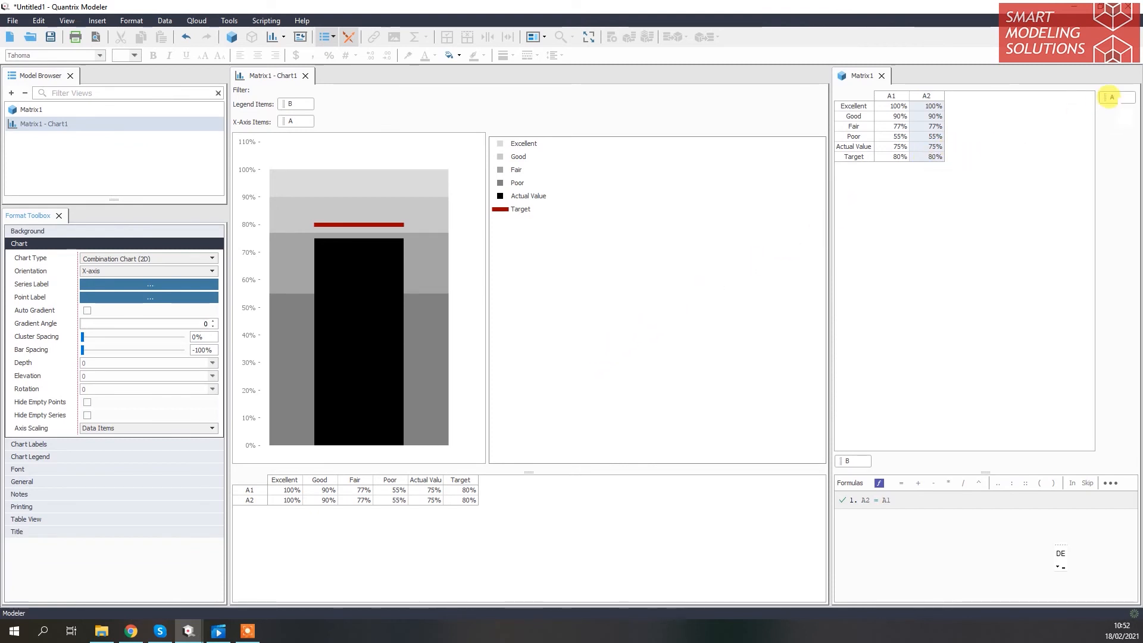
Add a new category to Matrix1, place it ahead of category A, and rename it KPIs
left_click(1109, 97)
key("Return")
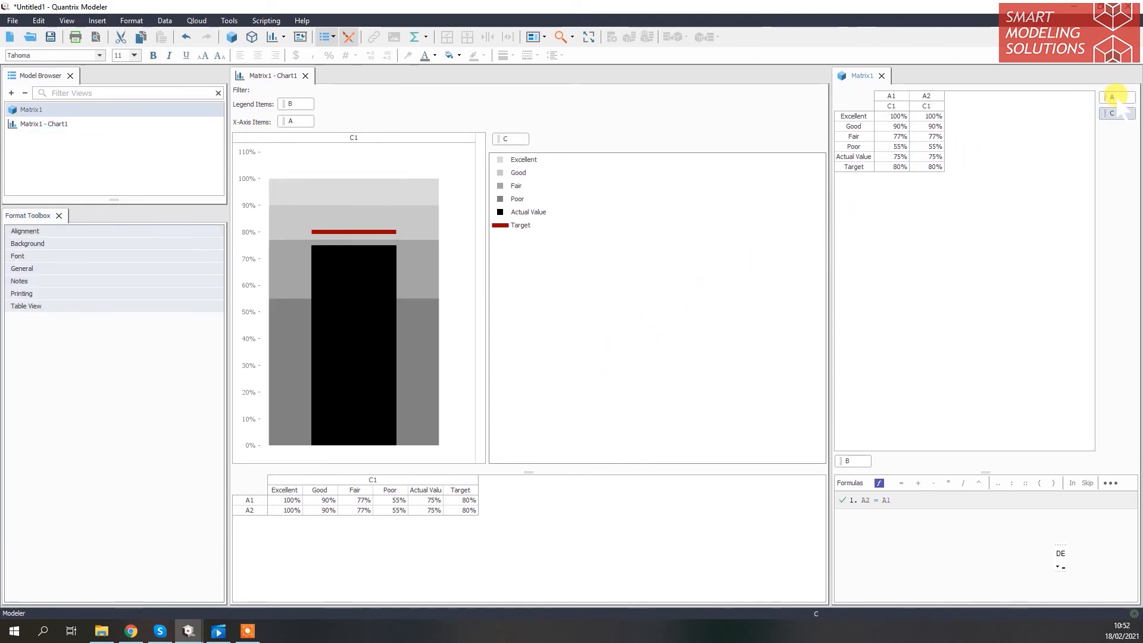
left_click_drag(1121, 97, 1121, 93)
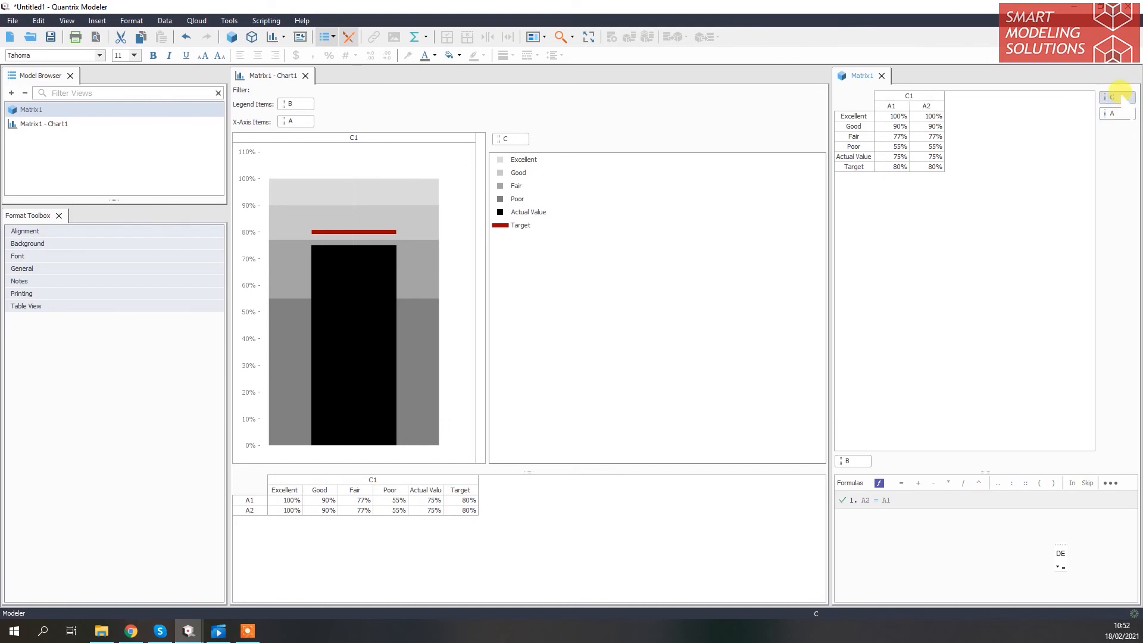
double_click(1114, 97)
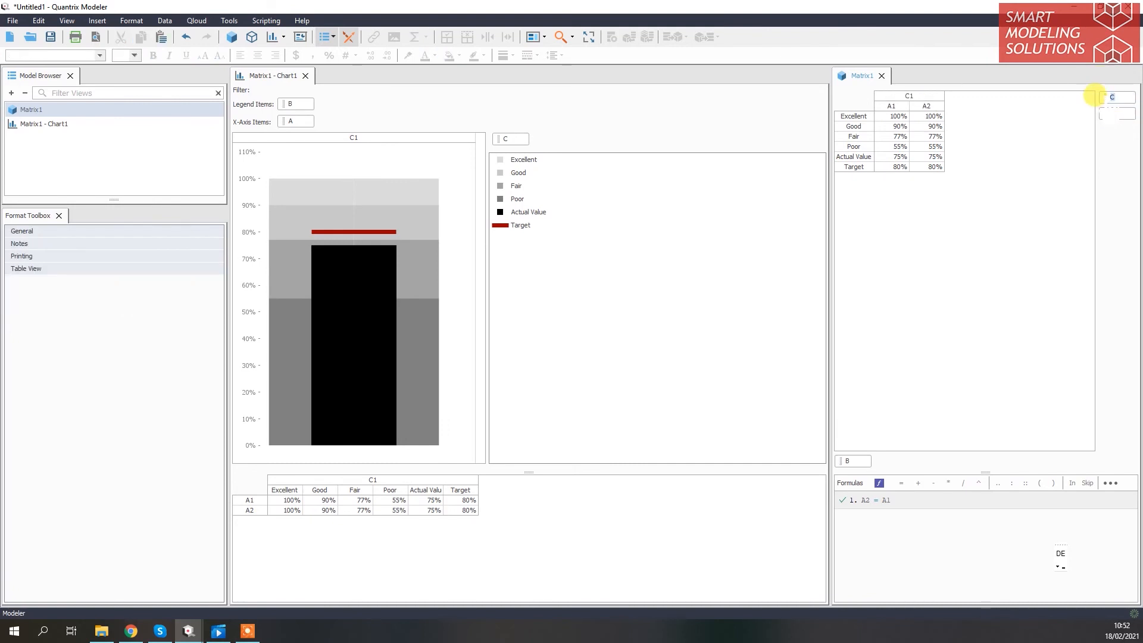
type("KPIs")
key("Return")
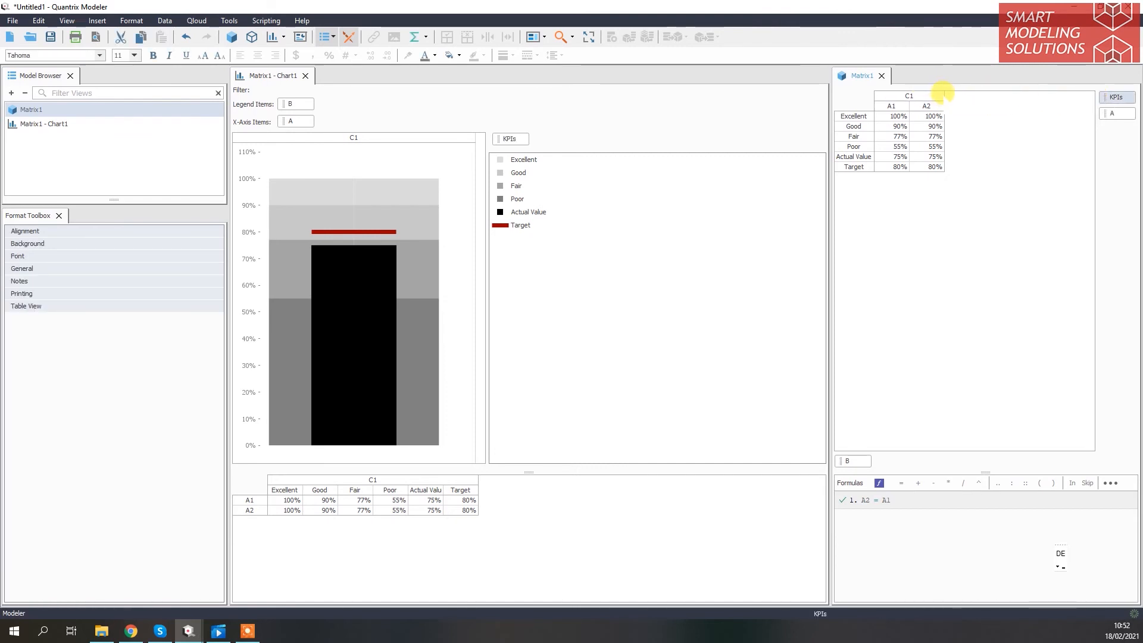
Rename the KPIs category's first item Revenue and add a second item named Profit
left_click(942, 95)
double_click(942, 95)
type("Revenue")
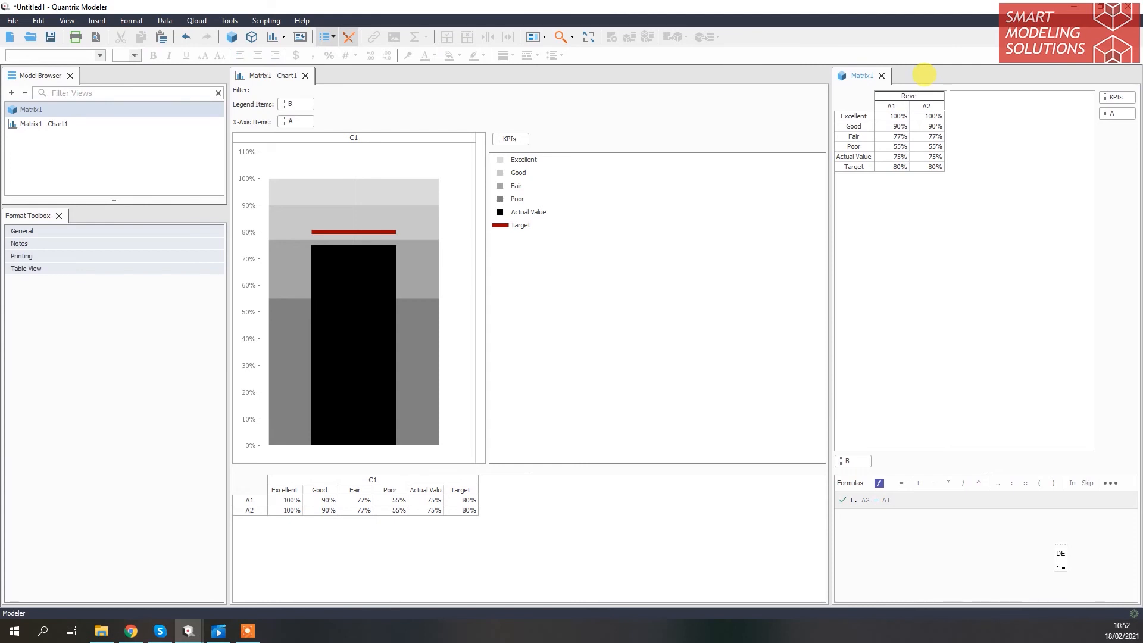
left_click(943, 92)
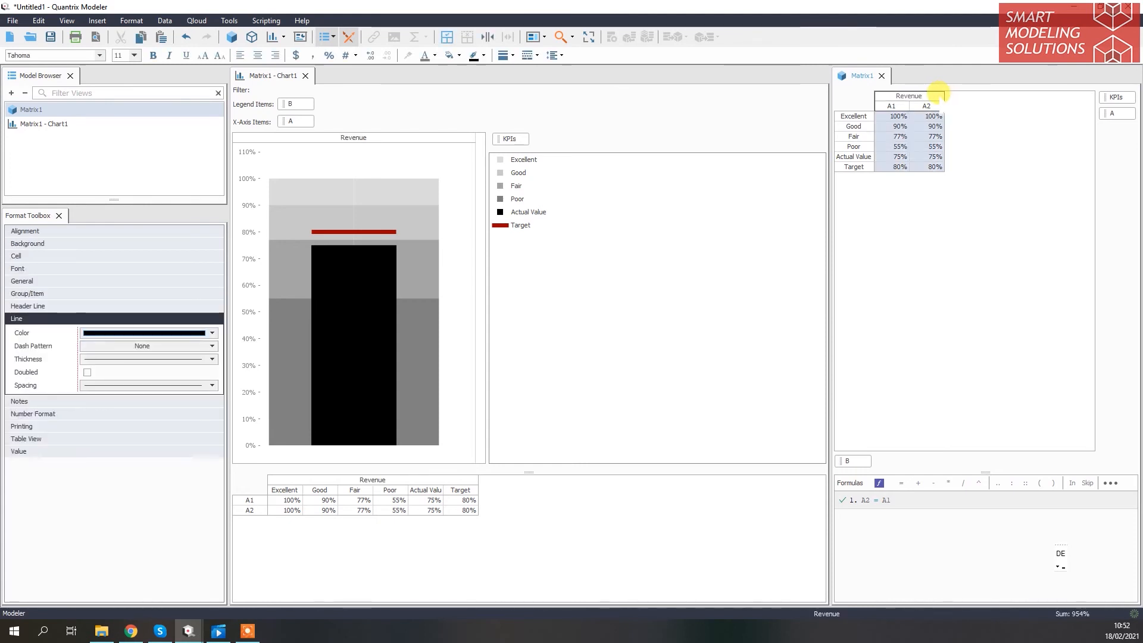
key("Return")
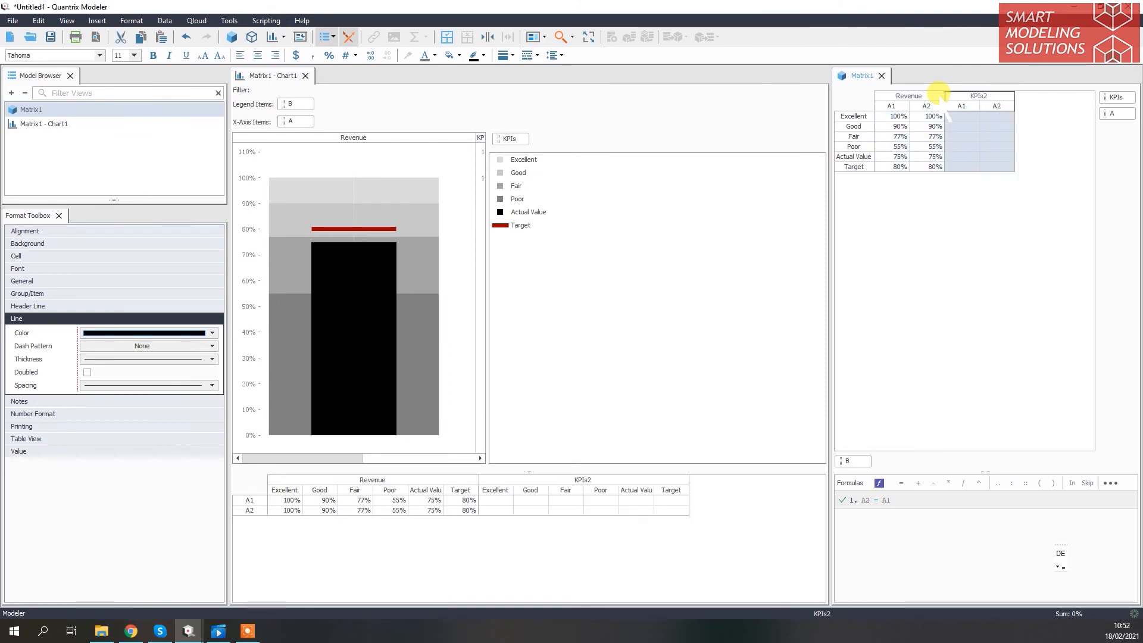
type("Profit")
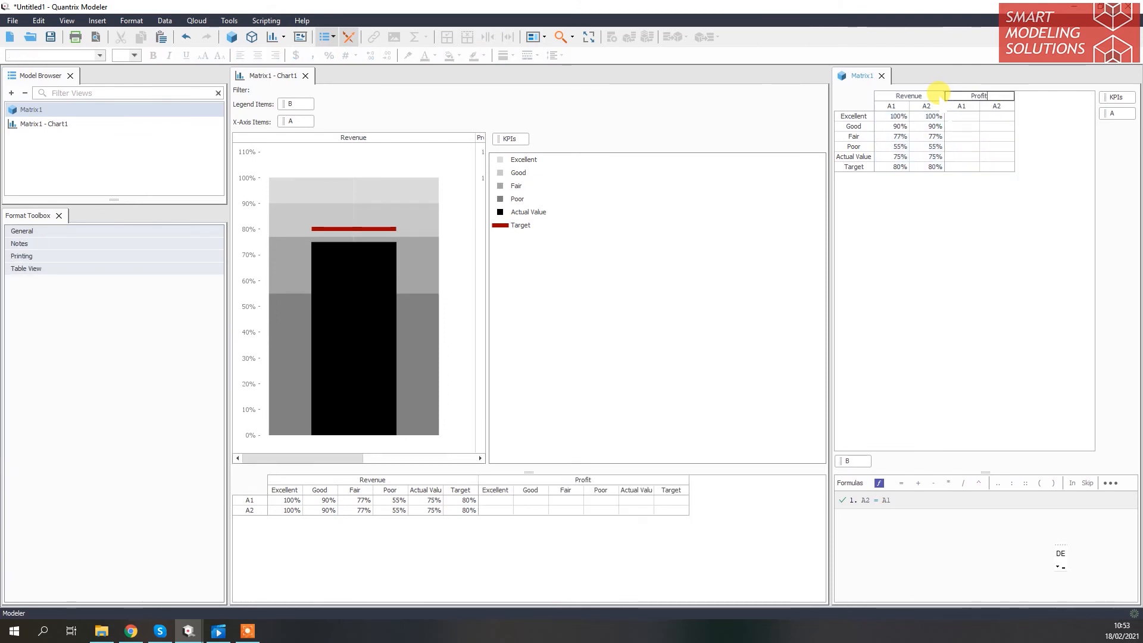
key("Return")
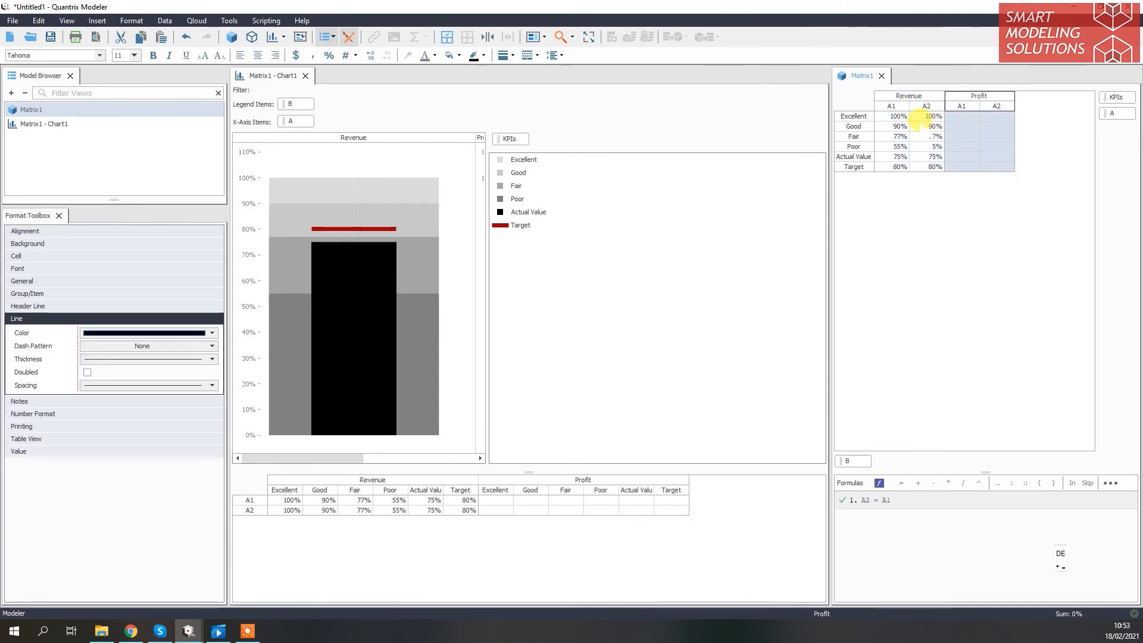
Copy the Revenue A1 values from Excellent through Target into the Profit A1 column
left_click(962, 116)
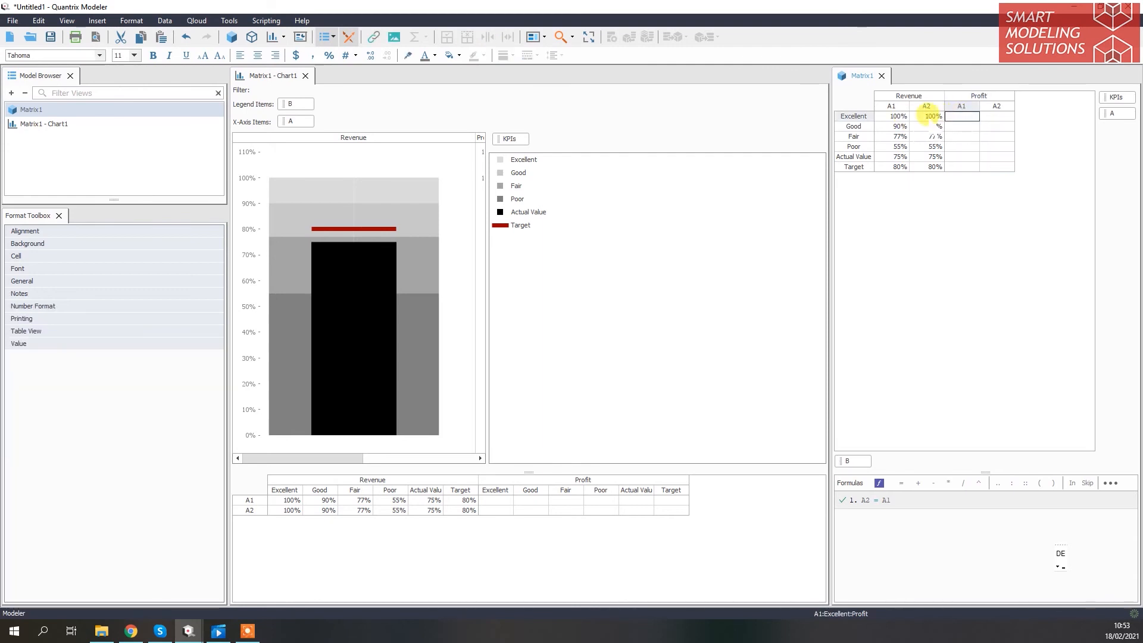
left_click_drag(898, 116, 898, 167)
key("ctrl+c")
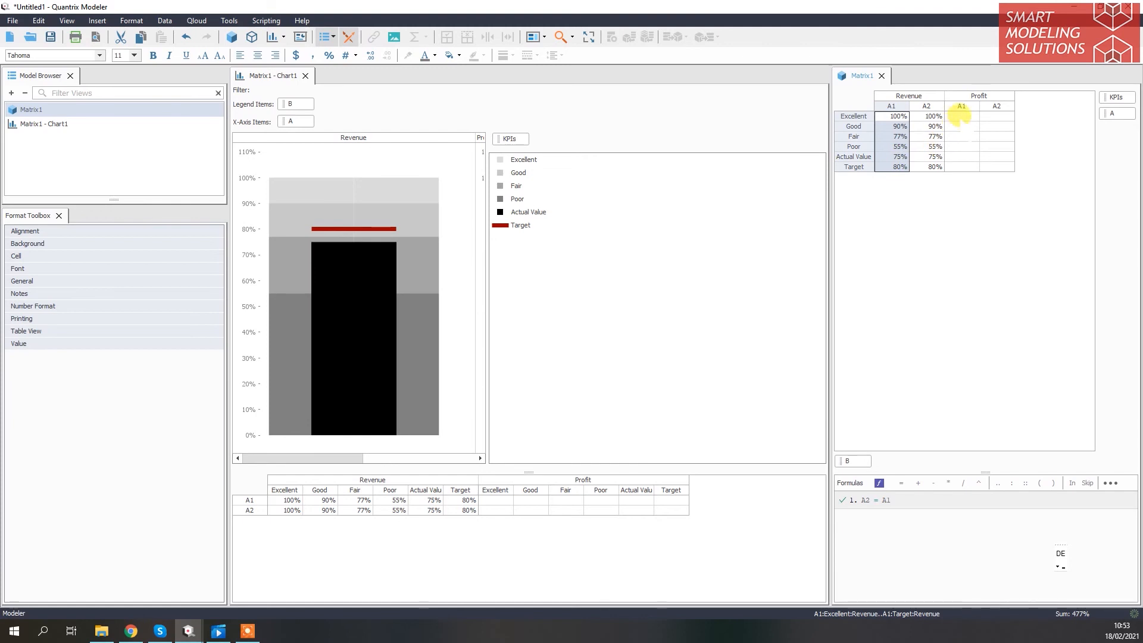
left_click(960, 116)
key("ctrl+v")
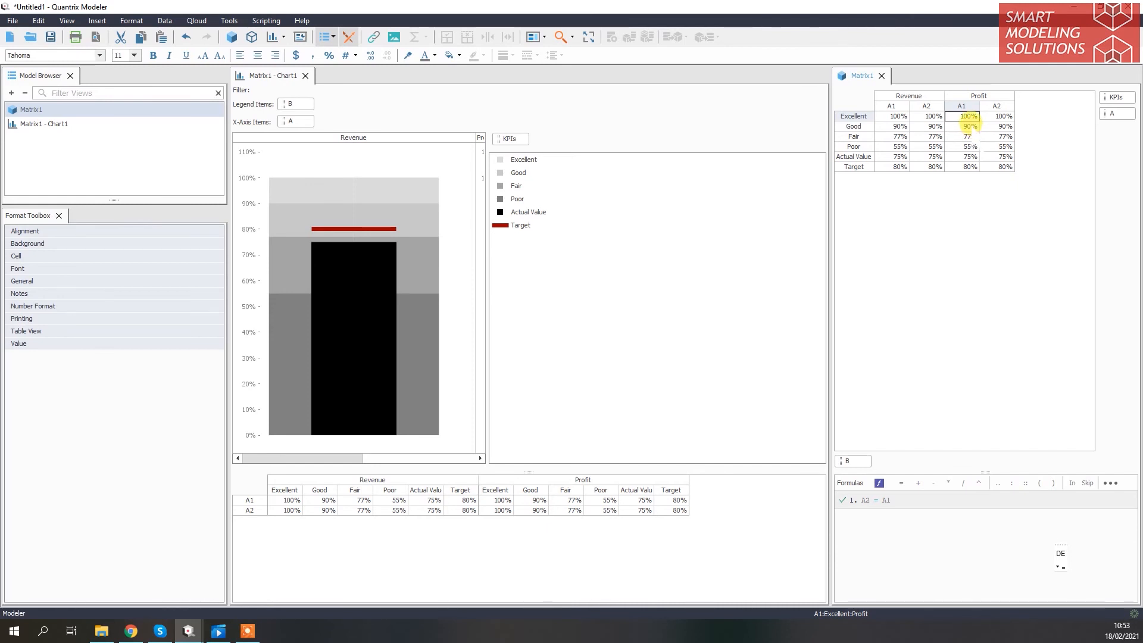
Set the Profit A1 values to 85% Good, 70% Fair, 50% Poor, 70% Actual Value and 85% Target
left_click(967, 125)
type("85")
key("Return")
key("BackSpace")
type("70")
key("Return")
type("50")
key("Return")
type("70")
key("Return")
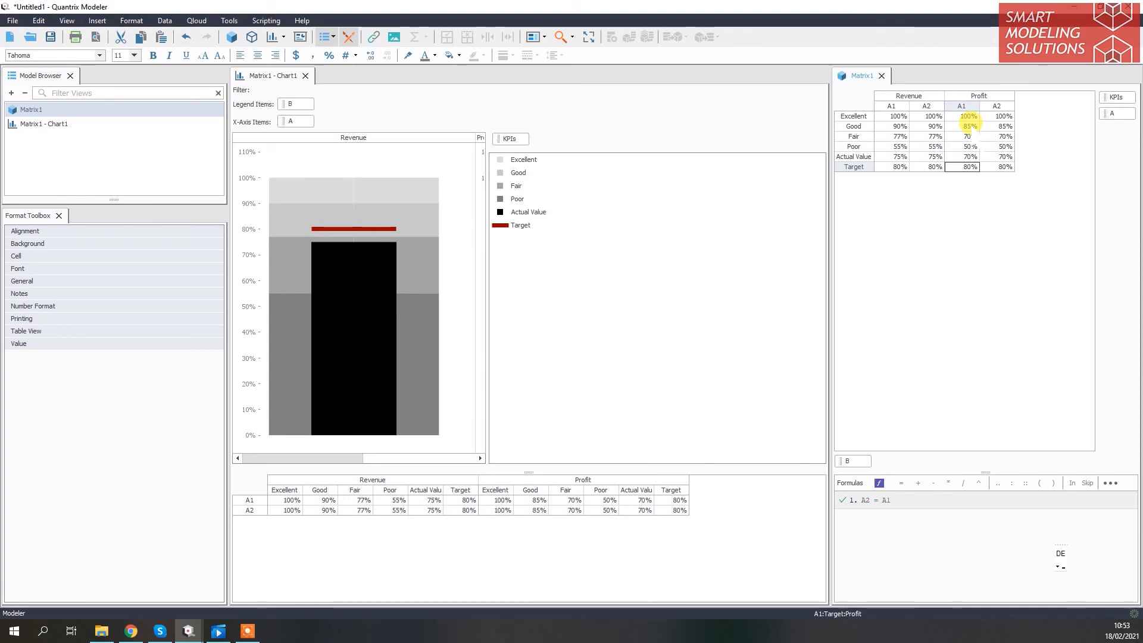
type("85")
key("Return")
Widen the chart area to fit the Revenue and Profit charts side by side and make each chart slightly narrower
left_click_drag(487, 289, 725, 263)
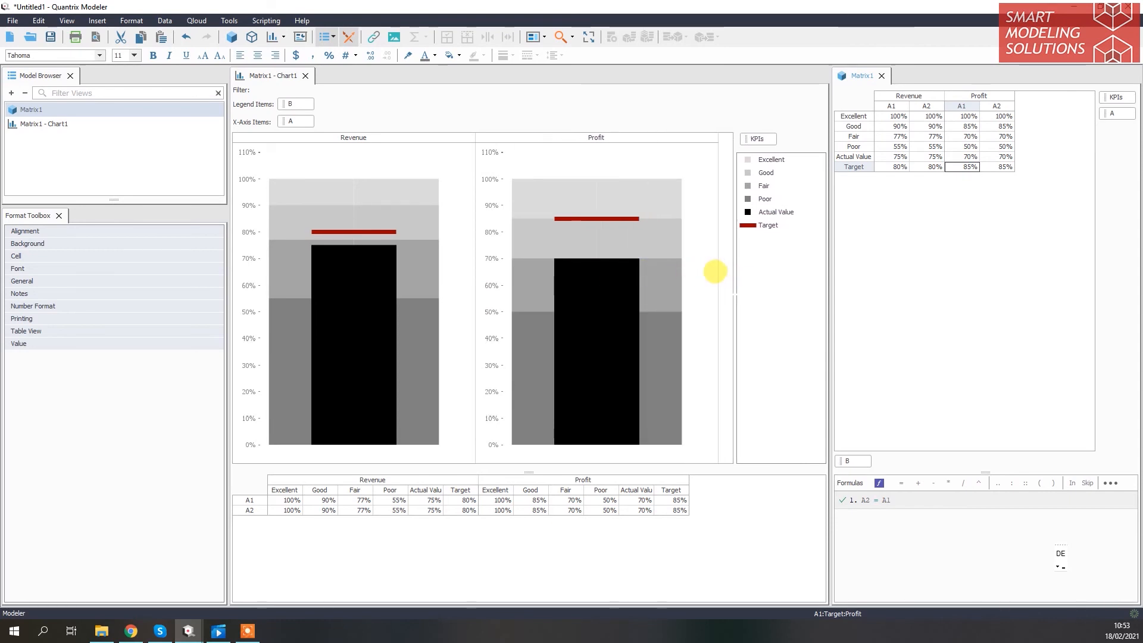
left_click(674, 296)
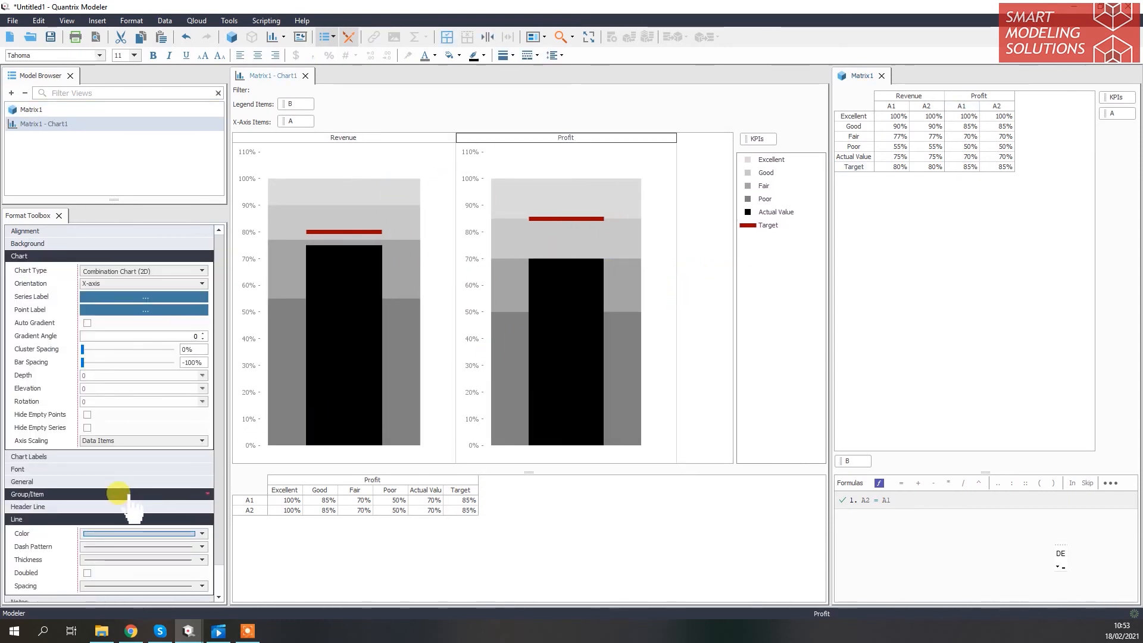
scroll(119, 494, "down", 1)
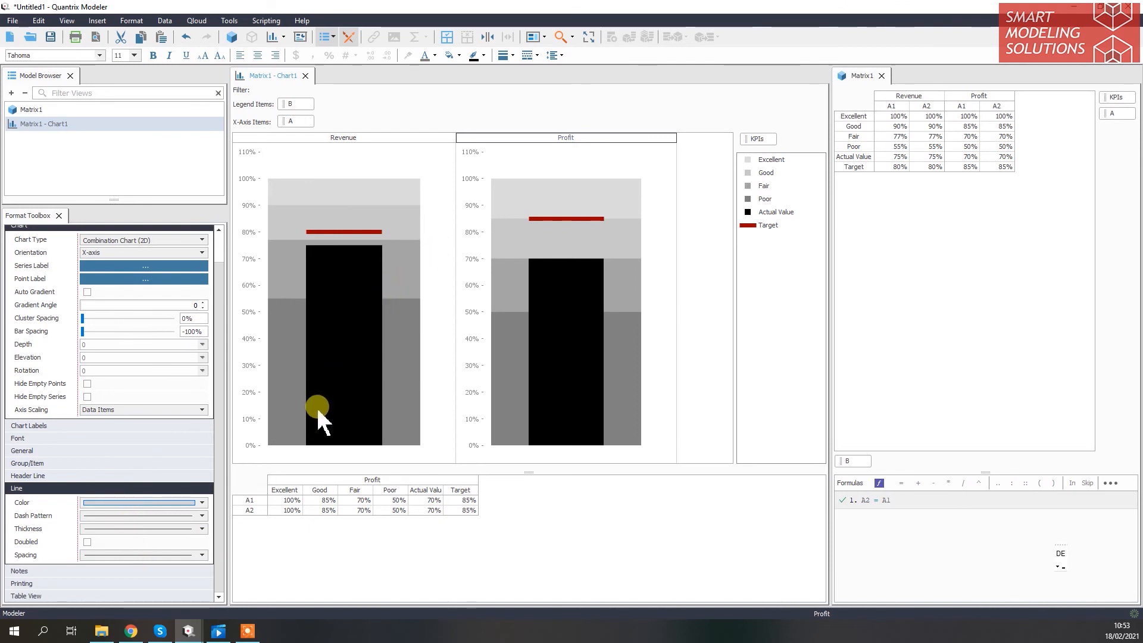
left_click(696, 177)
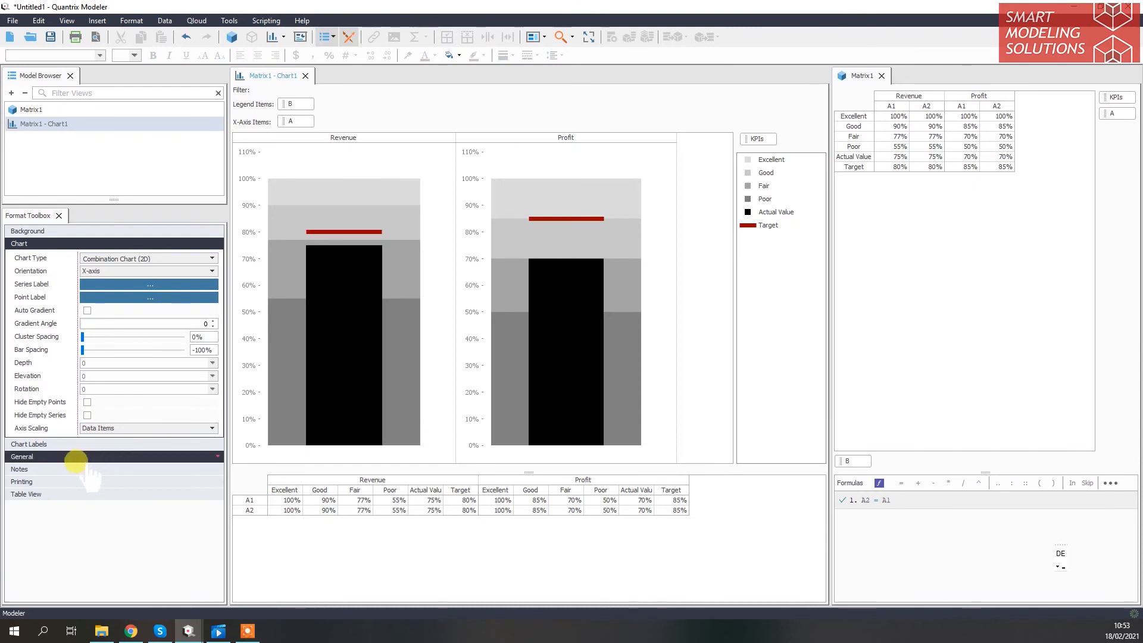
left_click(392, 158)
left_click(95, 532)
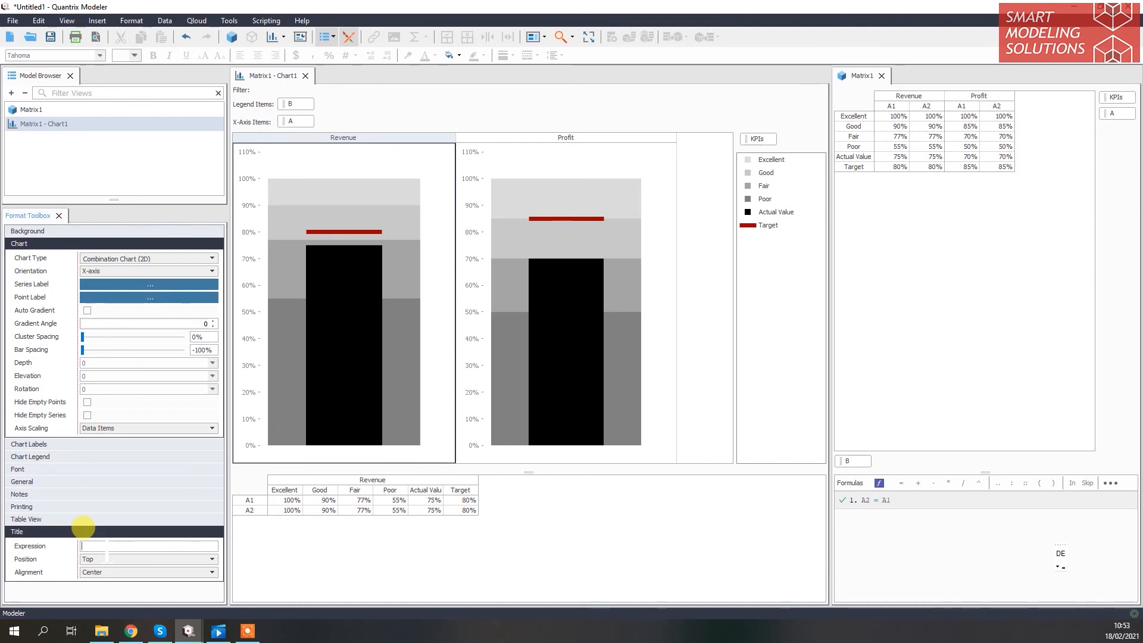
type("{@KPIs")
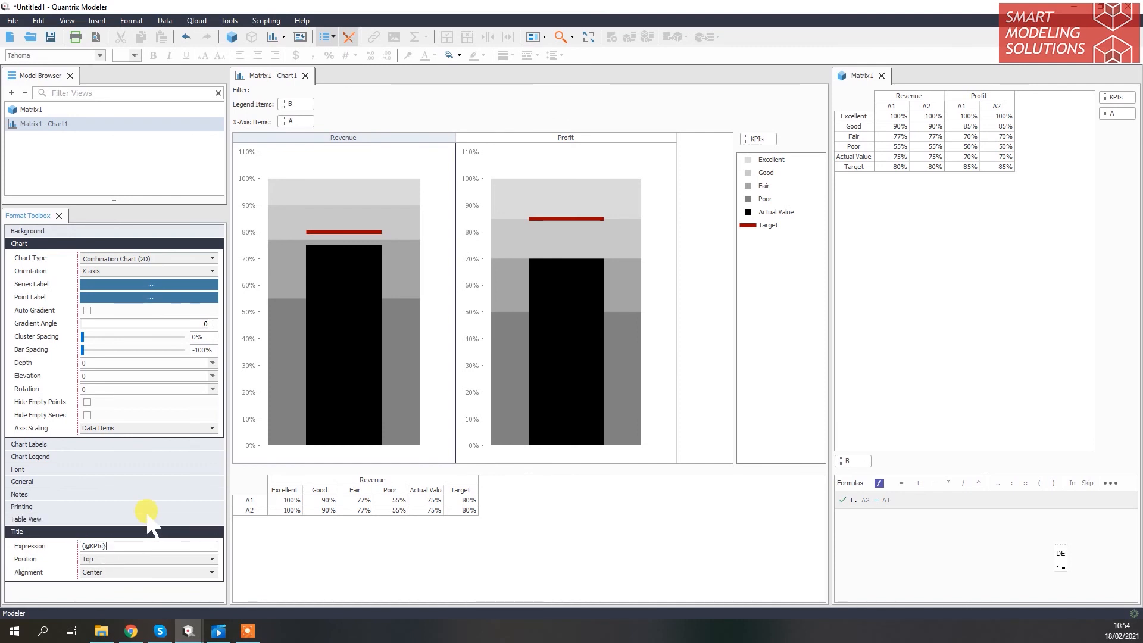
key("Return")
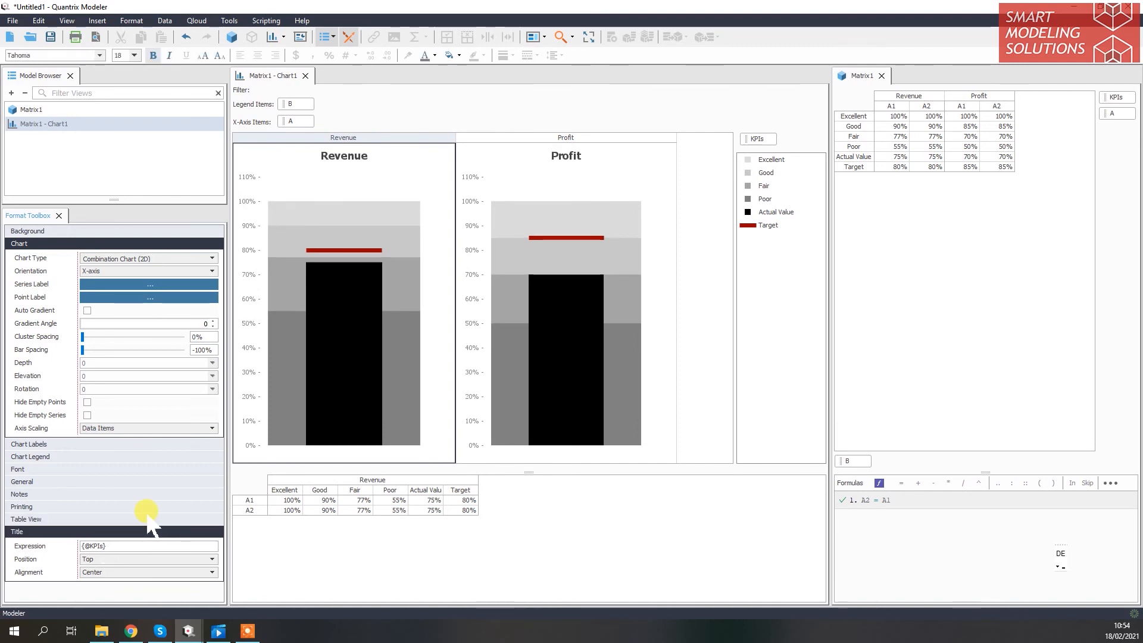
left_click(83, 519)
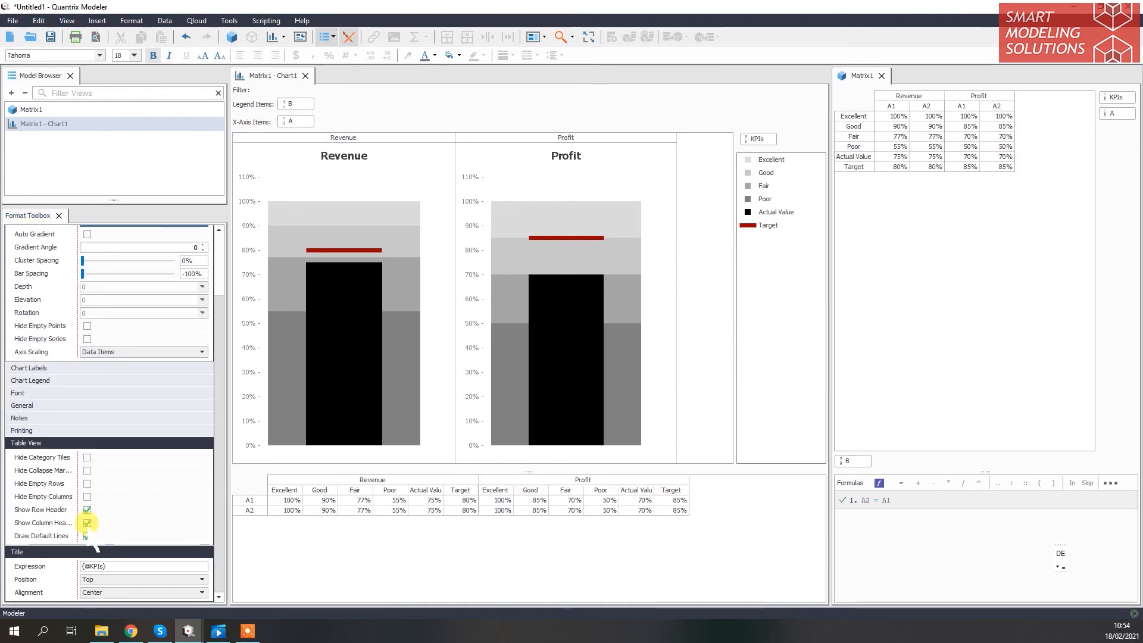
left_click(87, 523)
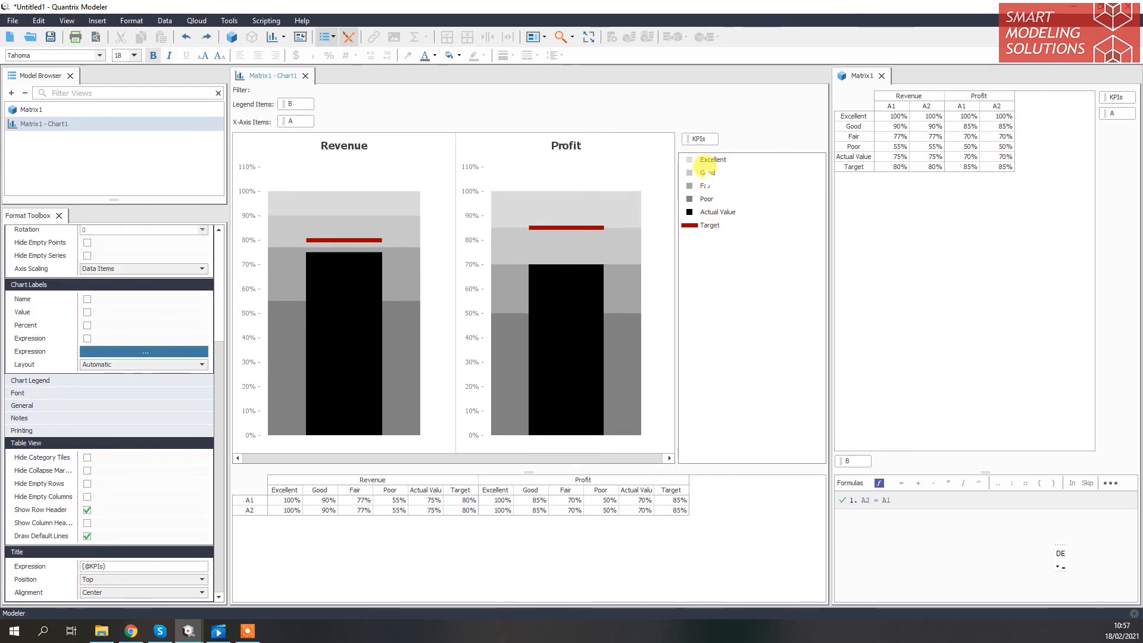
Move the KPIs category to the chart's filter and filter the chart to Profit
left_click_drag(697, 139, 625, 88)
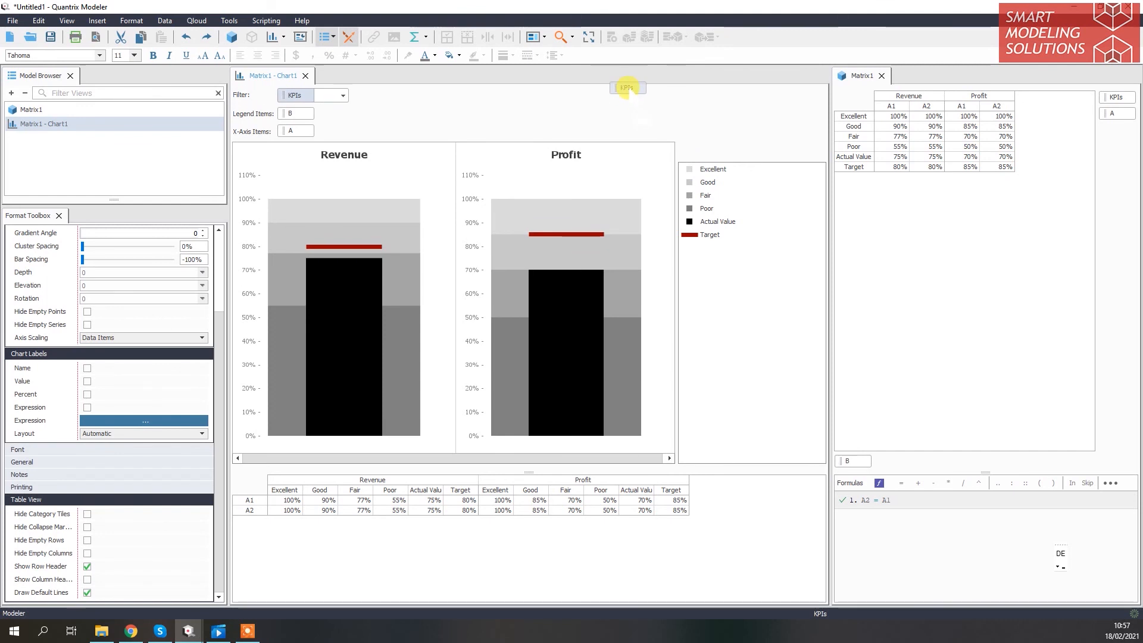
left_click(352, 94)
left_click(350, 84)
Switch the KPIs filter to Revenue and narrow the chart area
left_click(352, 96)
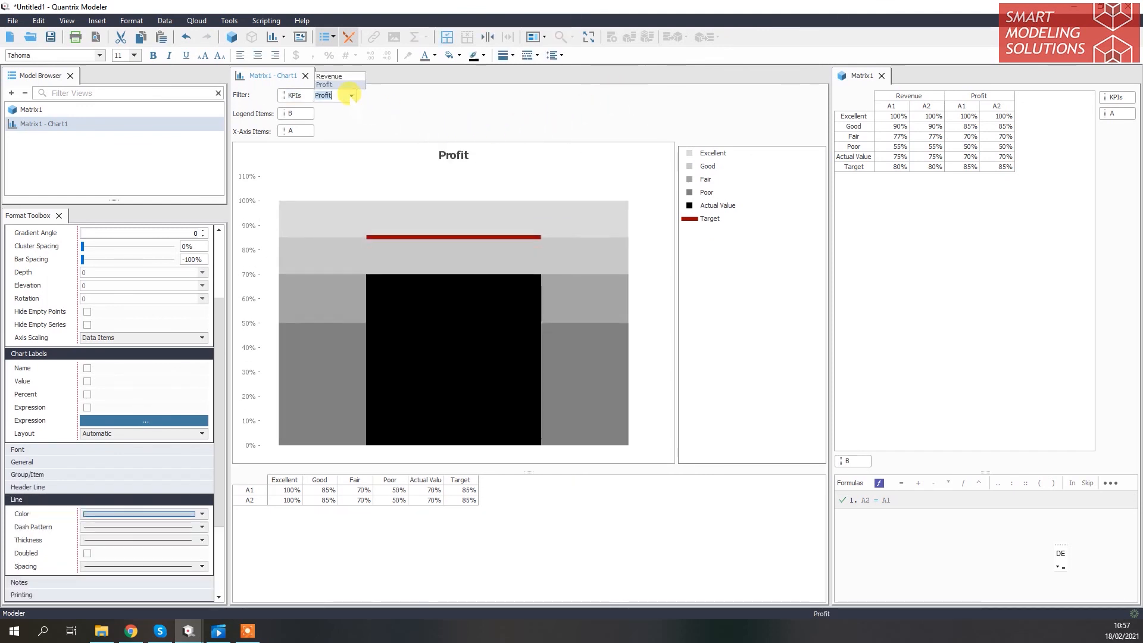
left_click(349, 76)
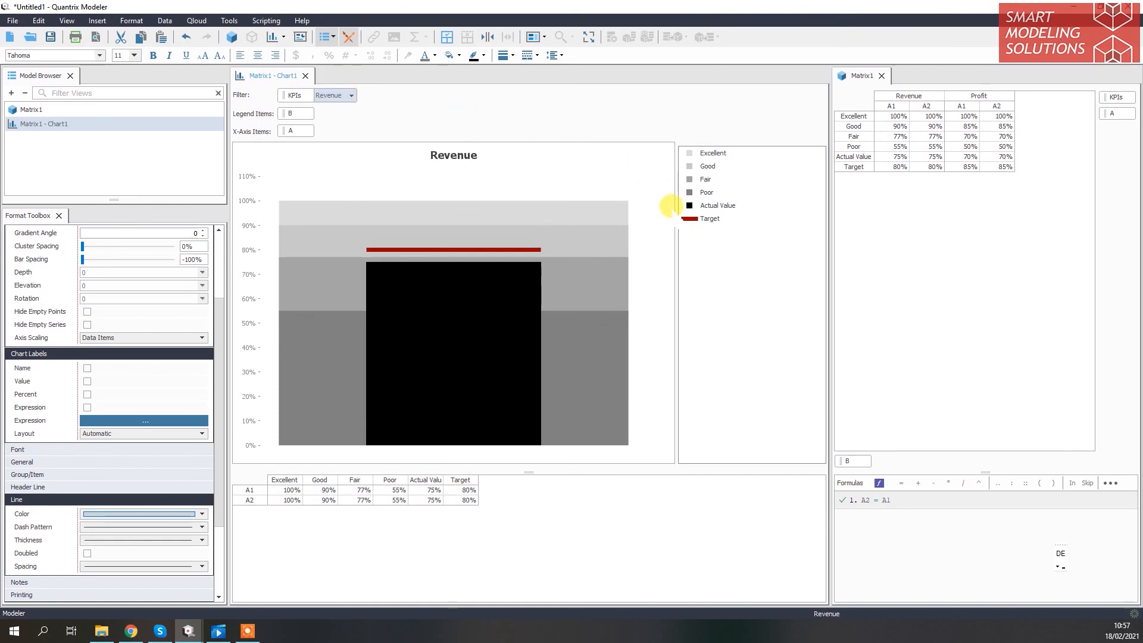
left_click_drag(657, 192, 531, 206)
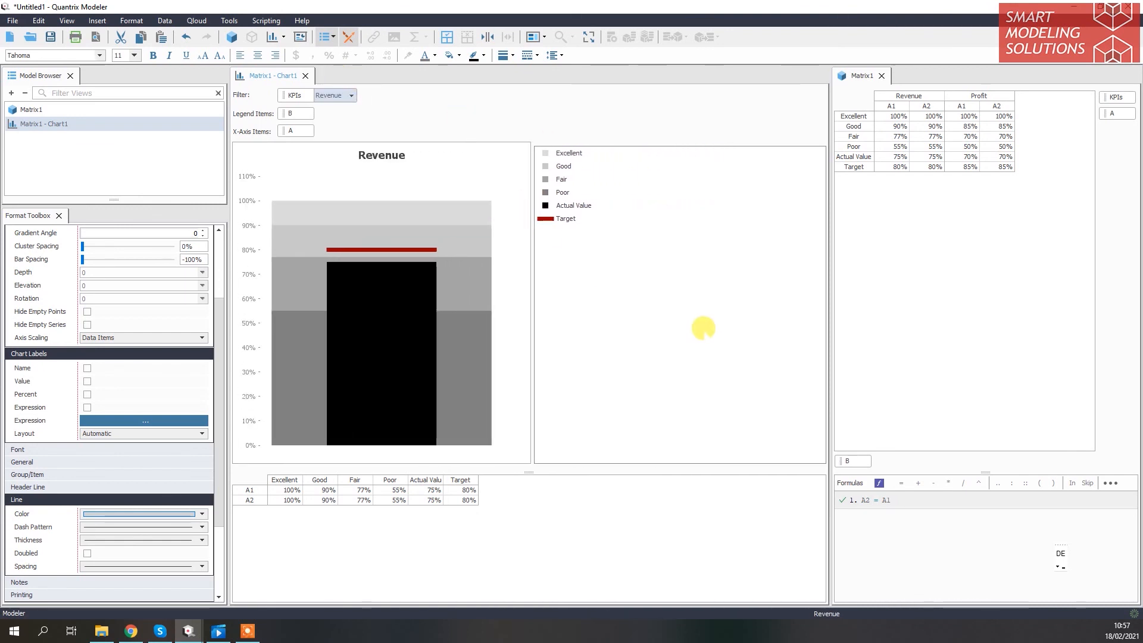